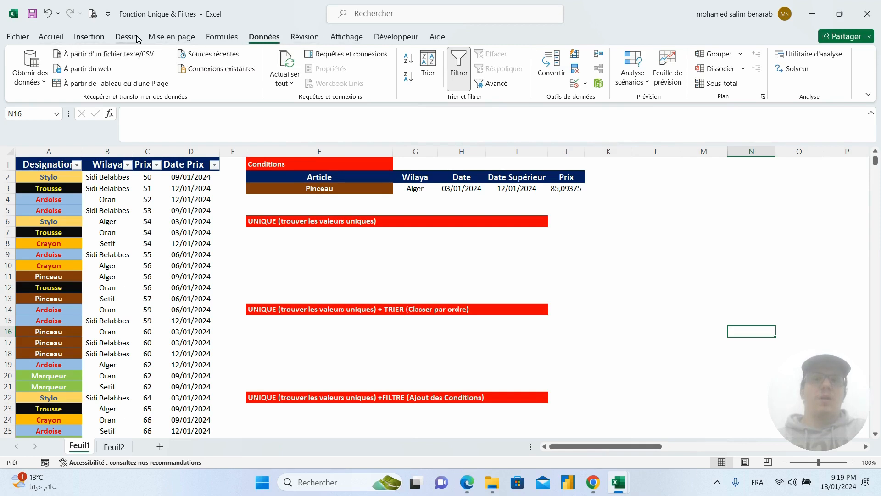
- Review the red exercise headings in column F, from UNIQUE through the LIGNES + UNIQUE + FILTRE section
{"action": "left_click", "coordinate": [50, 36]}
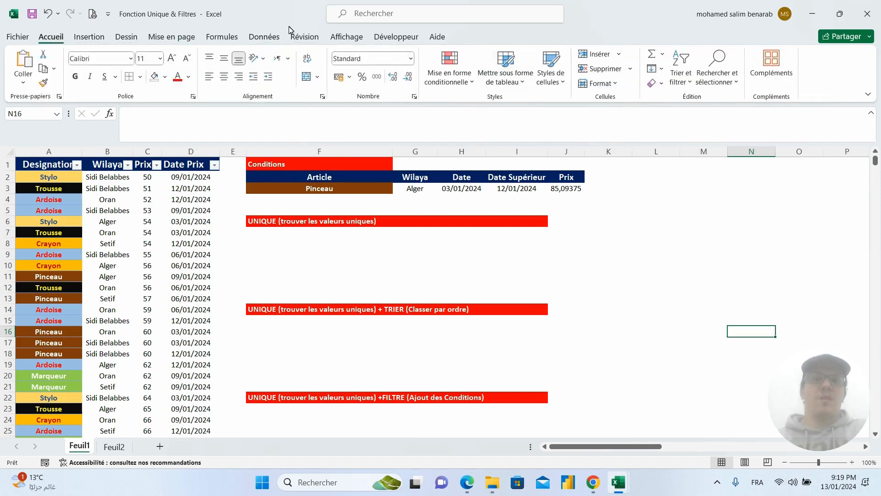
{"action": "left_click", "coordinate": [263, 38]}
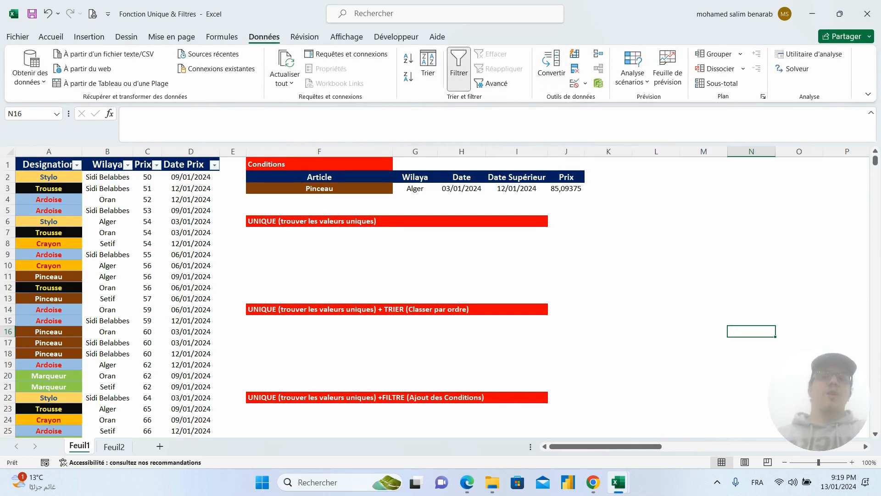
{"action": "left_click", "coordinate": [318, 234]}
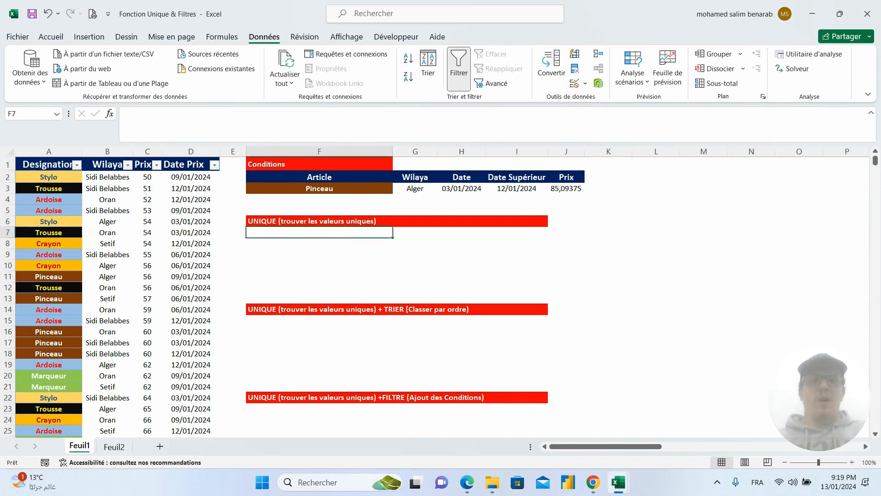
{"action": "scroll", "coordinate": [340, 298], "scroll_direction": "down", "scroll_amount": 2}
{"action": "scroll", "coordinate": [340, 298], "scroll_direction": "up", "scroll_amount": 2}
{"action": "scroll", "coordinate": [339, 299], "scroll_direction": "down", "scroll_amount": 2}
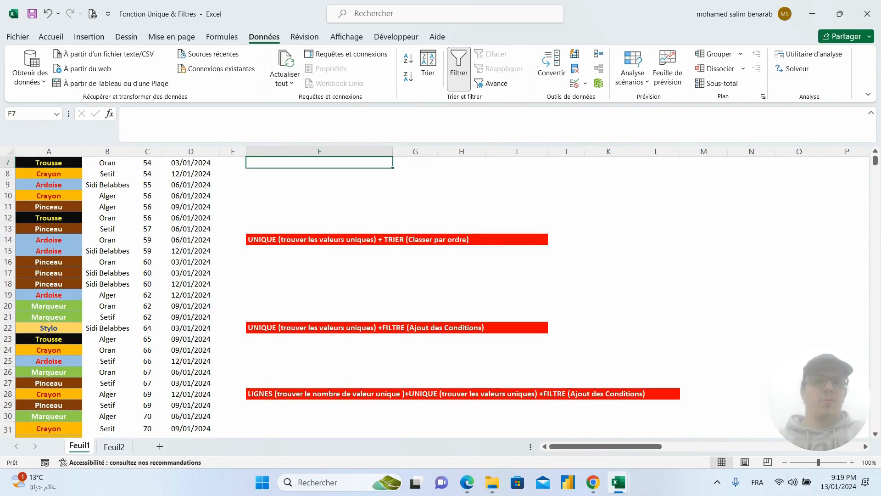
{"action": "scroll", "coordinate": [289, 266], "scroll_direction": "down", "scroll_amount": 2}
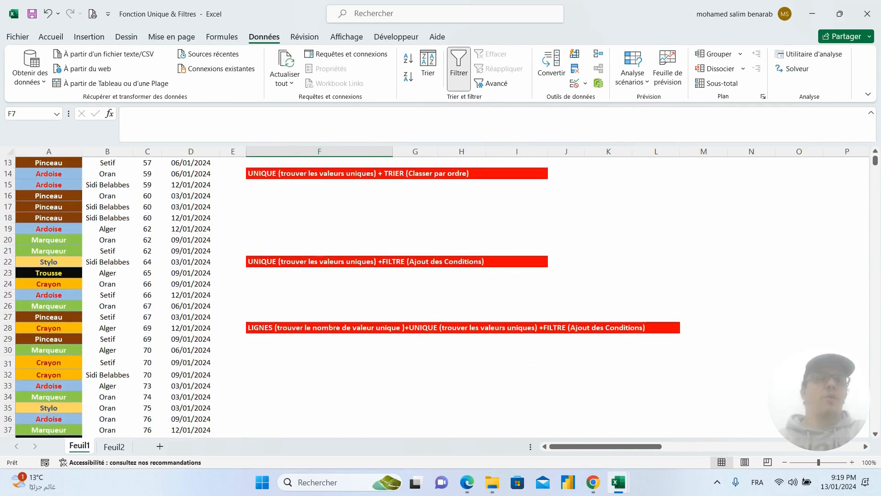
{"action": "scroll", "coordinate": [441, 294], "scroll_direction": "up", "scroll_amount": 4}
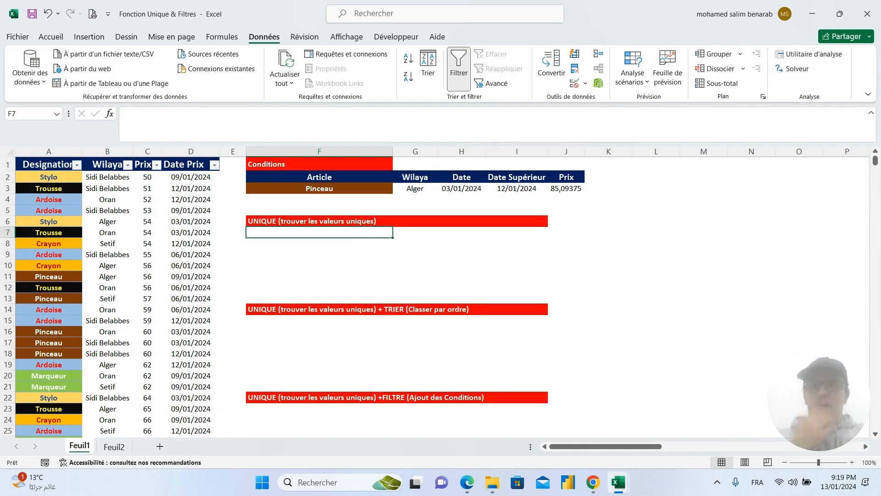
- Inspect the data table and the filter values available for the Designation and Wilaya columns, leaving both unfiltered
{"action": "left_click_drag", "start_coordinate": [44, 161], "coordinate": [190, 243]}
{"action": "left_click", "coordinate": [58, 210]}
{"action": "scroll", "coordinate": [321, 298], "scroll_direction": "down", "scroll_amount": 2}
{"action": "scroll", "coordinate": [321, 298], "scroll_direction": "up", "scroll_amount": 2}
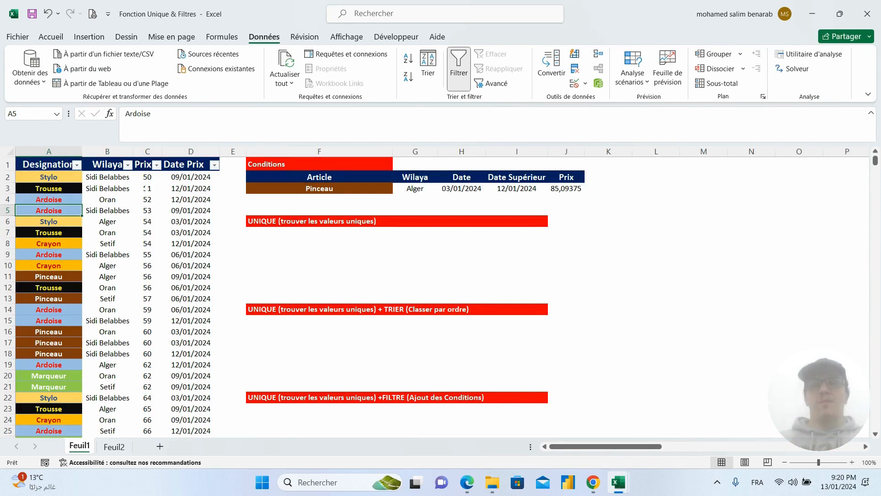
{"action": "left_click", "coordinate": [68, 165]}
{"action": "left_click", "coordinate": [77, 164]}
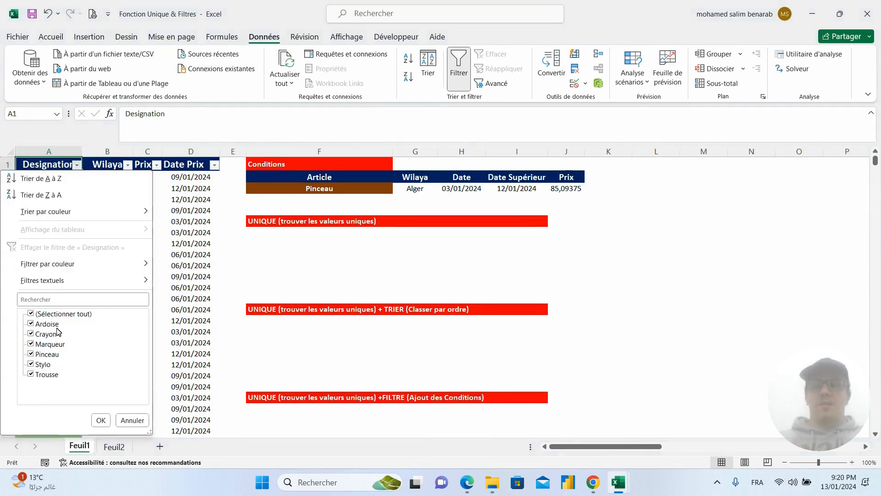
{"action": "left_click", "coordinate": [218, 304]}
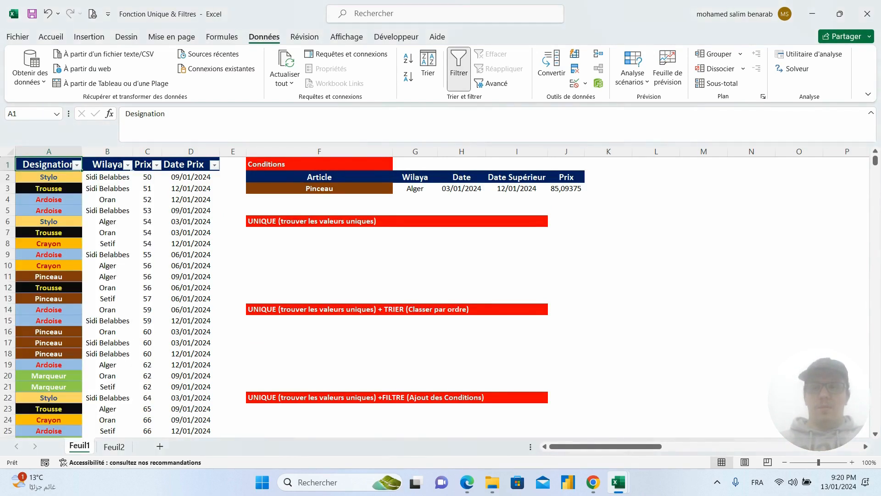
{"action": "left_click", "coordinate": [127, 165]}
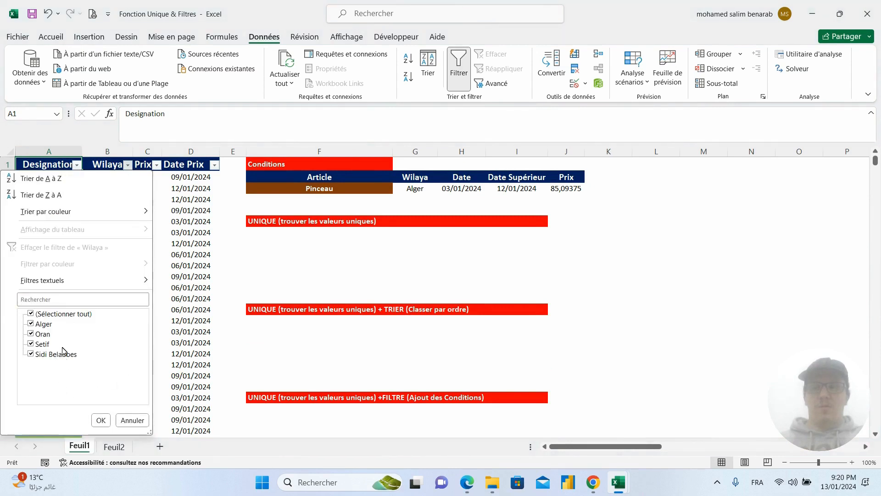
{"action": "left_click", "coordinate": [101, 420]}
{"action": "left_click", "coordinate": [319, 269]}
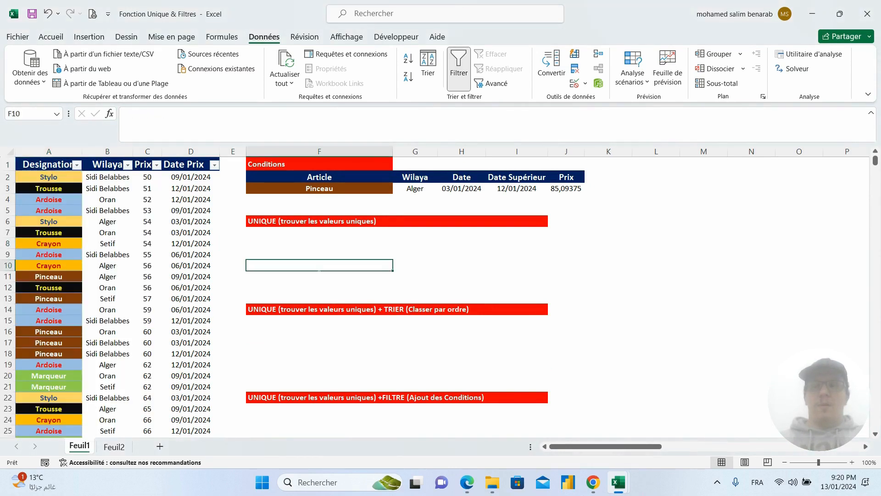
- Examine the Conditions table: the Article and Wilaya choice lists and the formulas behind the two dates and the price
{"action": "left_click_drag", "start_coordinate": [314, 179], "coordinate": [573, 189]}
{"action": "left_click", "coordinate": [379, 190]}
{"action": "left_click", "coordinate": [397, 189]}
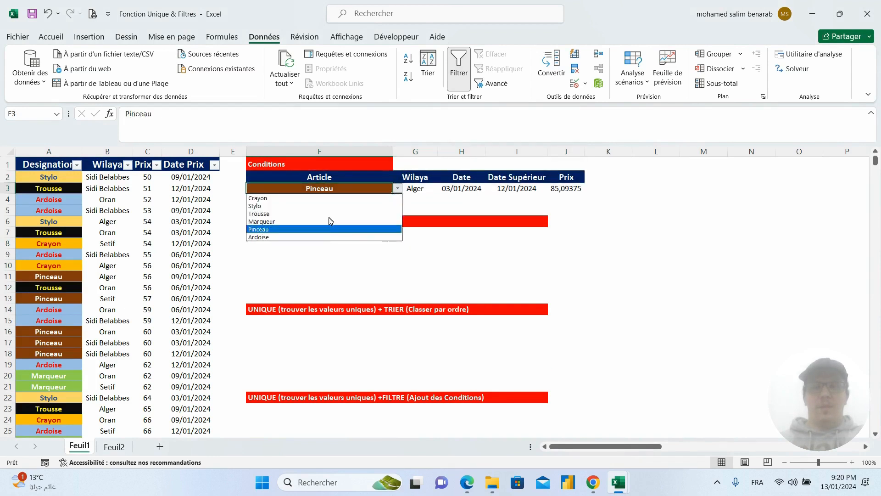
{"action": "left_click", "coordinate": [415, 177]}
{"action": "left_click", "coordinate": [415, 188]}
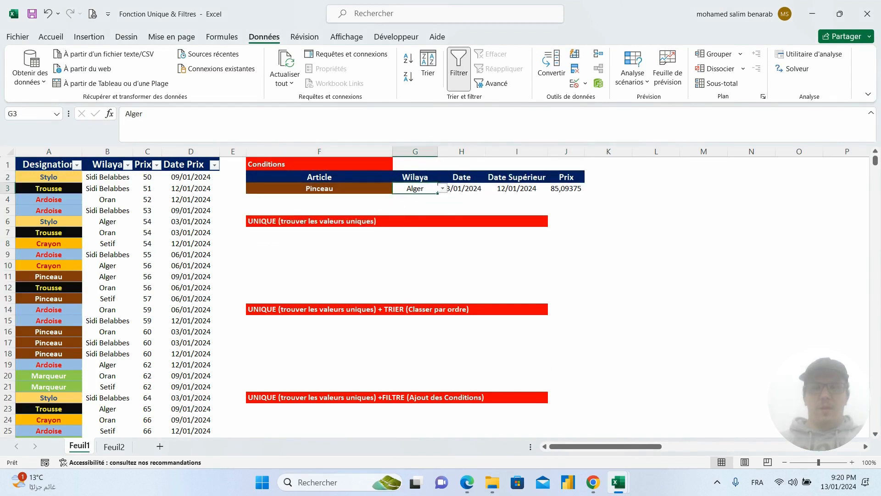
{"action": "left_click", "coordinate": [443, 188]}
{"action": "key", "text": "Escape"}
{"action": "key", "text": "Right"}
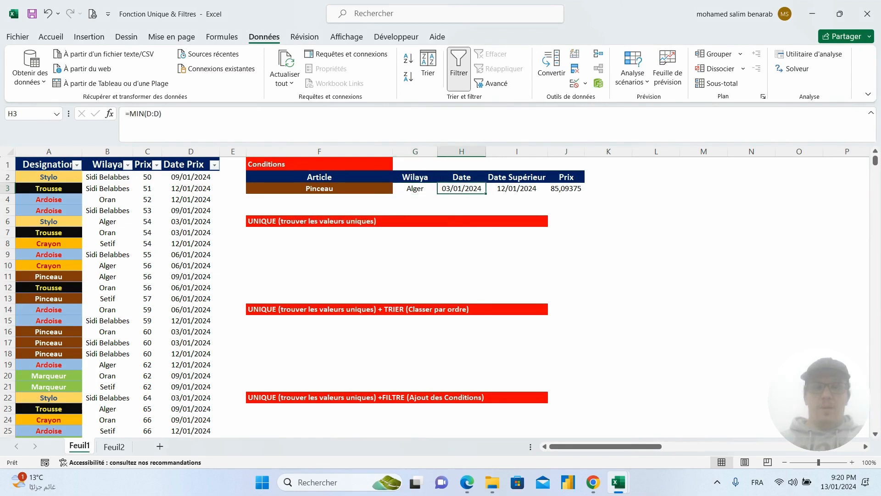
{"action": "left_click", "coordinate": [516, 188]}
{"action": "left_click", "coordinate": [461, 188]}
{"action": "left_click", "coordinate": [516, 189]}
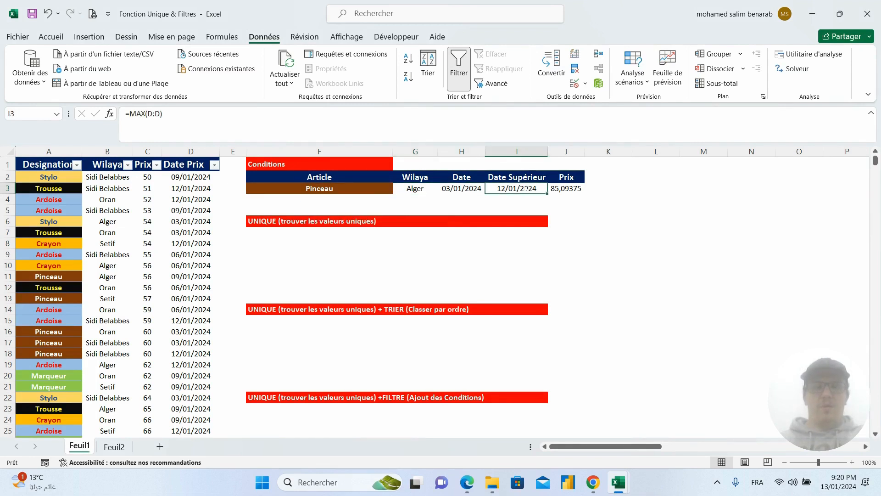
{"action": "left_click", "coordinate": [566, 188]}
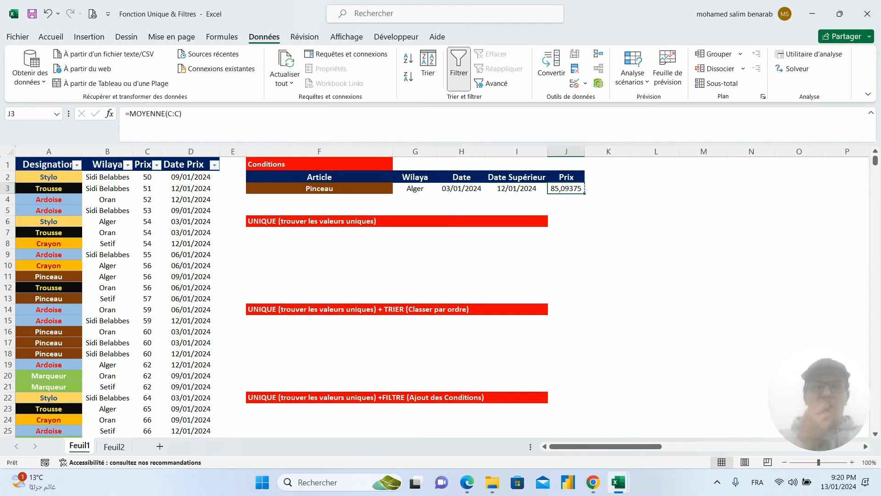
{"action": "left_click", "coordinate": [608, 221]}
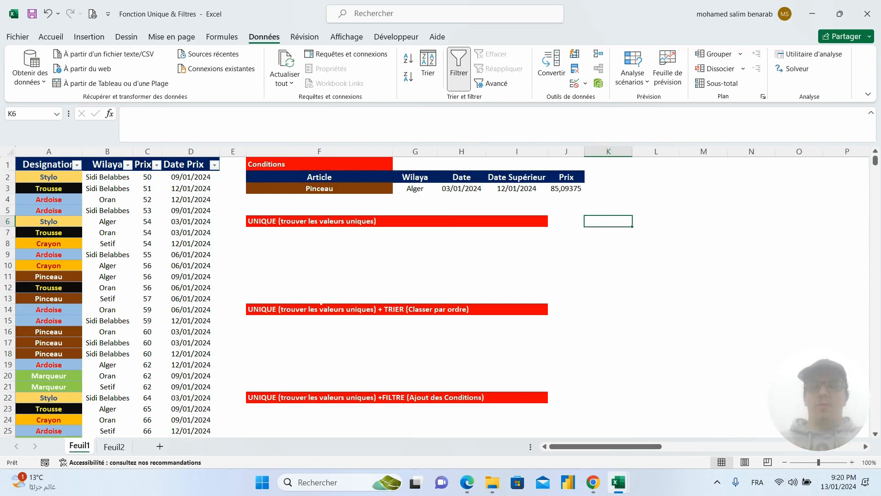
{"action": "scroll", "coordinate": [320, 302], "scroll_direction": "down", "scroll_amount": 5}
{"action": "scroll", "coordinate": [337, 285], "scroll_direction": "up", "scroll_amount": 5}
{"action": "left_click_drag", "start_coordinate": [376, 193], "coordinate": [517, 189]}
{"action": "left_click", "coordinate": [643, 245]}
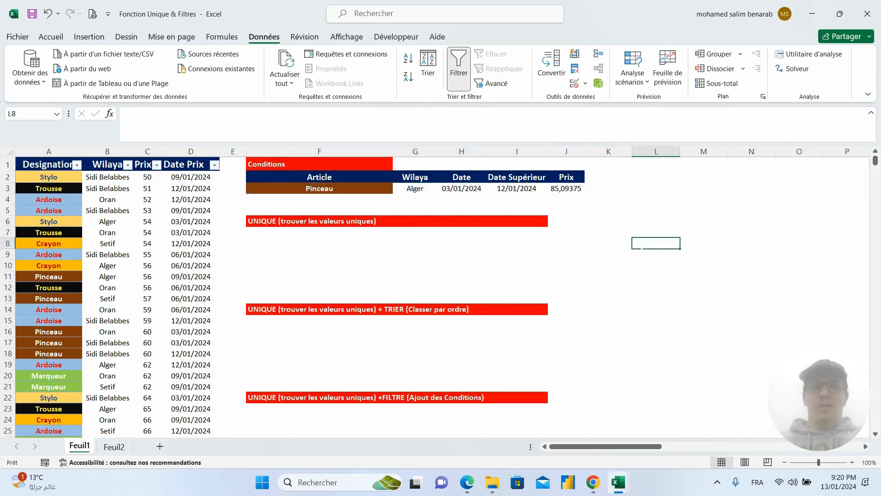
{"action": "left_click", "coordinate": [285, 235]}
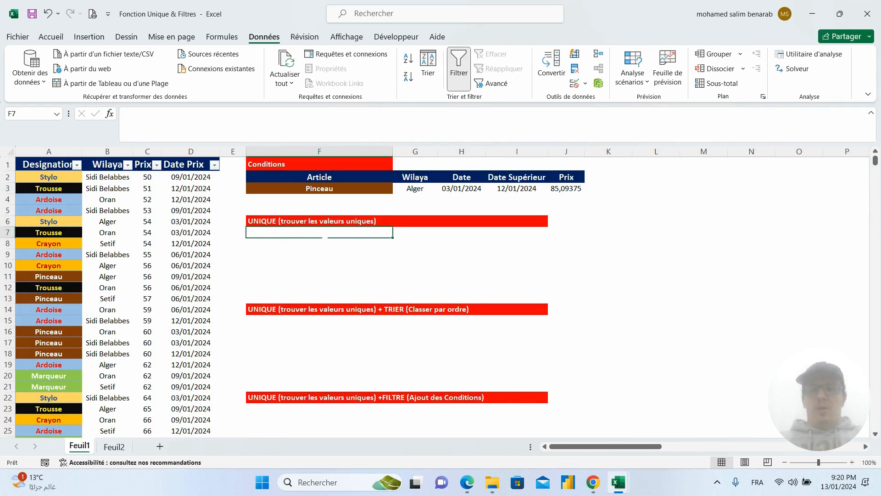
{"action": "type", "text": "="}
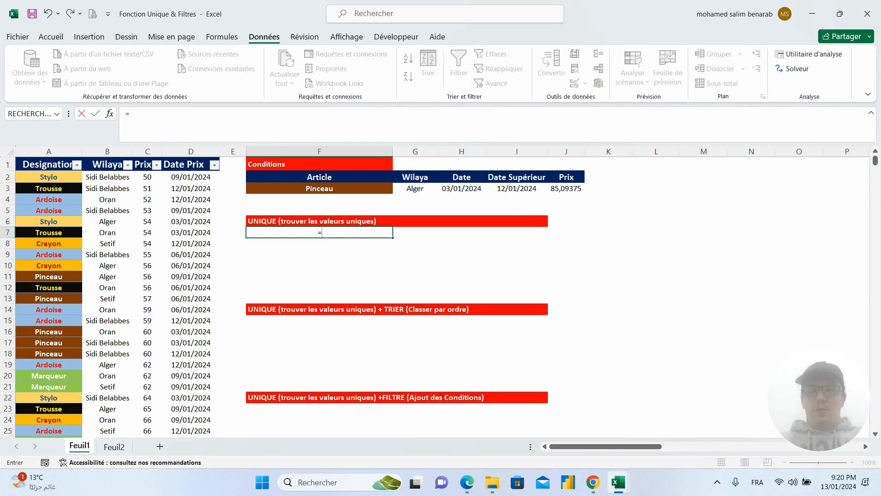
{"action": "key", "text": "Escape"}
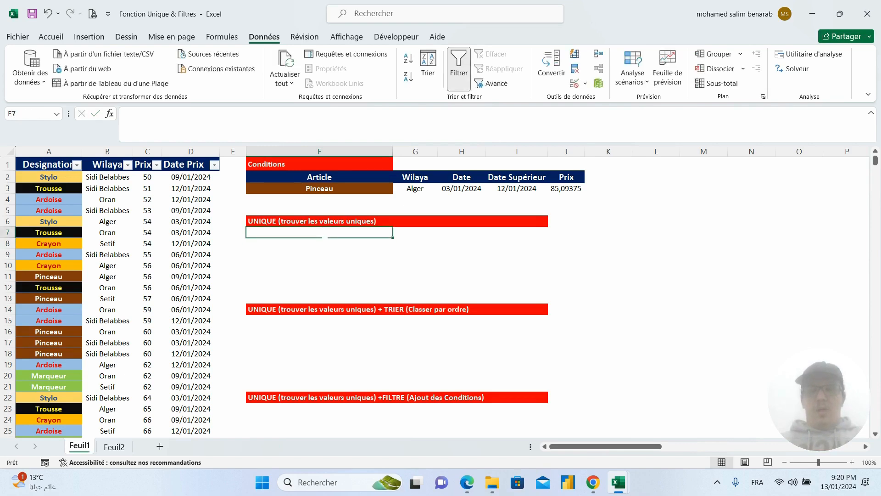
- Enlarge the sheet to 115% and review the source data in columns A to D down to its last row
{"action": "scroll", "coordinate": [486, 317], "scroll_direction": "up", "scroll_amount": 1}
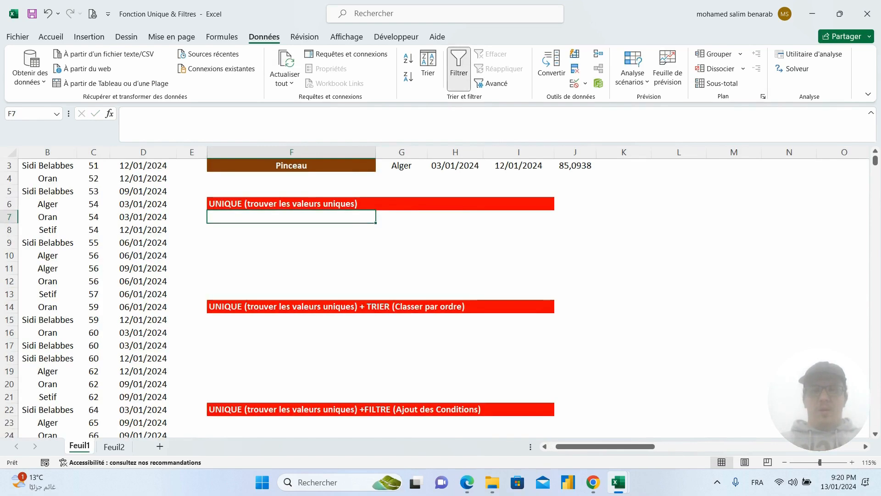
{"action": "scroll", "coordinate": [487, 317], "scroll_direction": "up", "scroll_amount": 1}
{"action": "left_click_drag", "start_coordinate": [629, 446], "coordinate": [547, 452]}
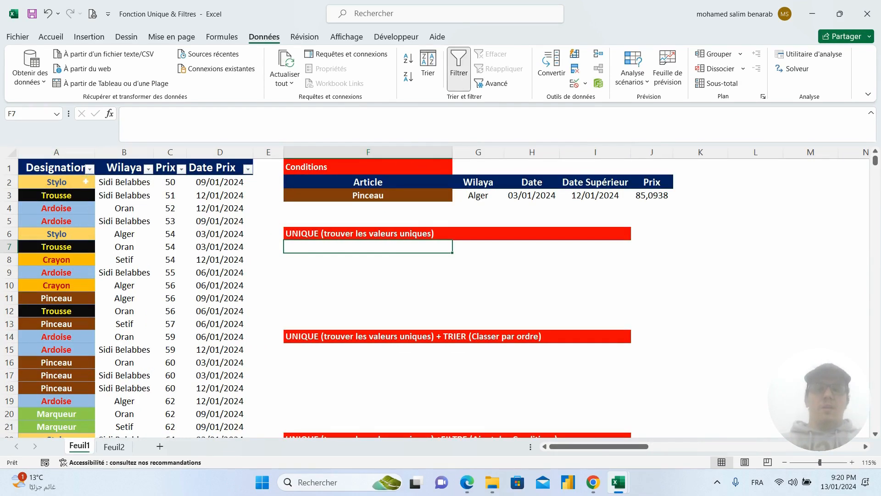
{"action": "left_click", "coordinate": [86, 180]}
{"action": "left_click", "coordinate": [170, 221]}
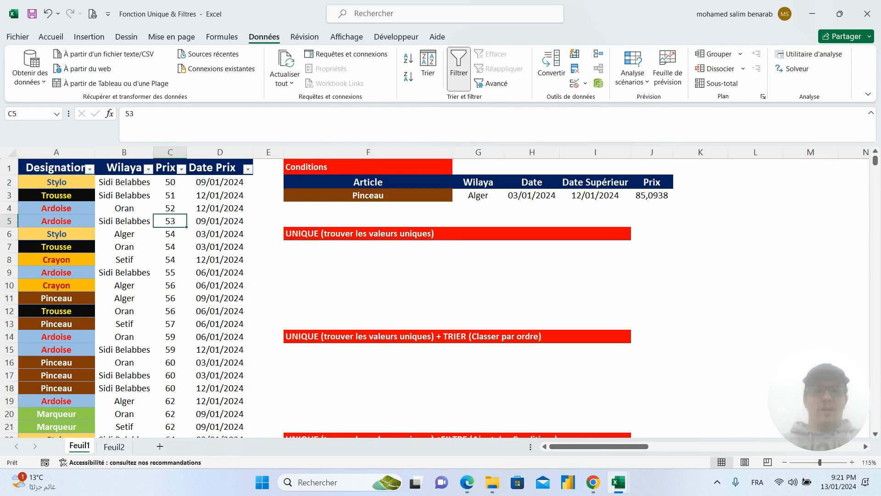
{"action": "left_click", "coordinate": [268, 285]}
{"action": "left_click", "coordinate": [220, 260]}
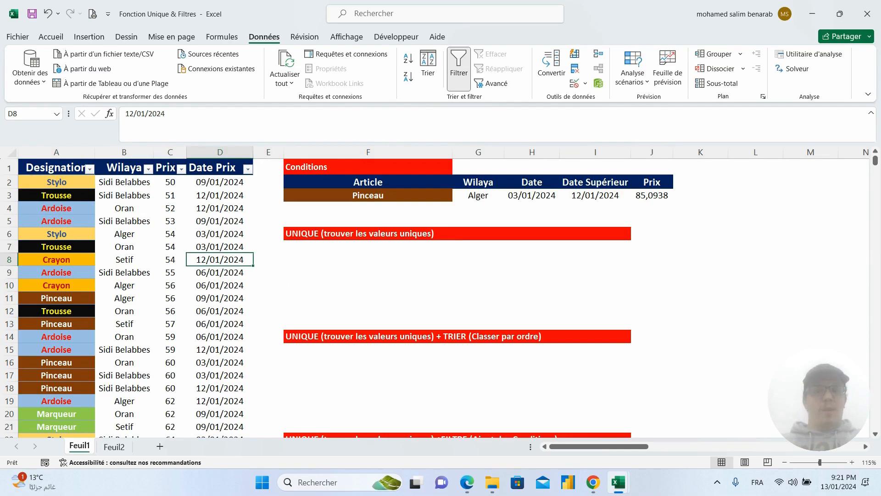
{"action": "scroll", "coordinate": [388, 299], "scroll_direction": "down", "scroll_amount": 15}
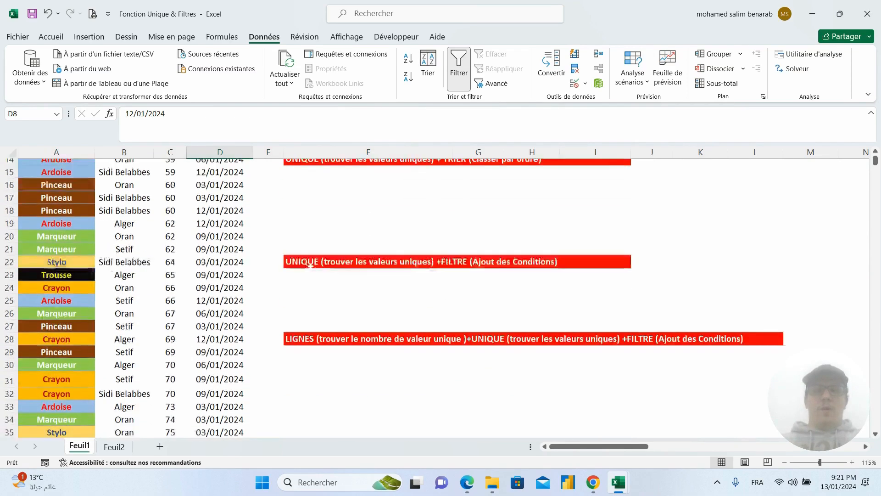
{"action": "scroll", "coordinate": [440, 298], "scroll_direction": "down", "scroll_amount": 12}
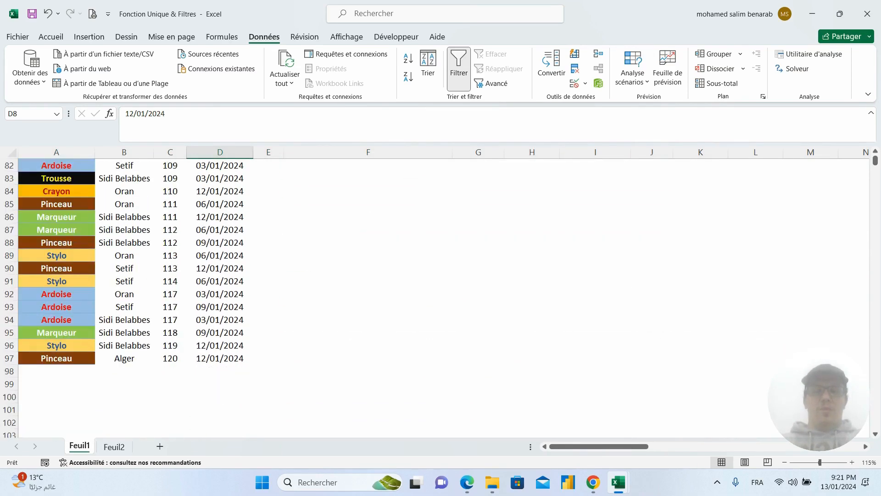
{"action": "left_click_drag", "start_coordinate": [56, 371], "coordinate": [226, 397]}
{"action": "scroll", "coordinate": [226, 397], "scroll_direction": "up", "scroll_amount": 19}
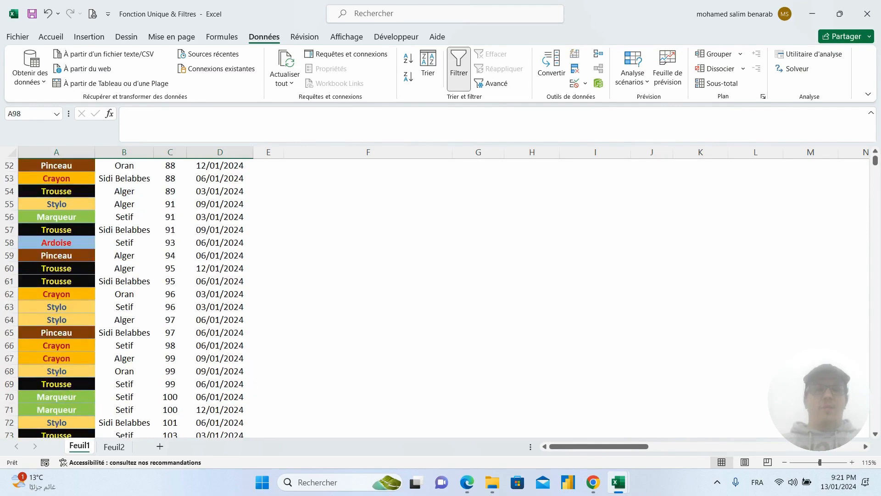
{"action": "scroll", "coordinate": [364, 207], "scroll_direction": "up", "scroll_amount": 8}
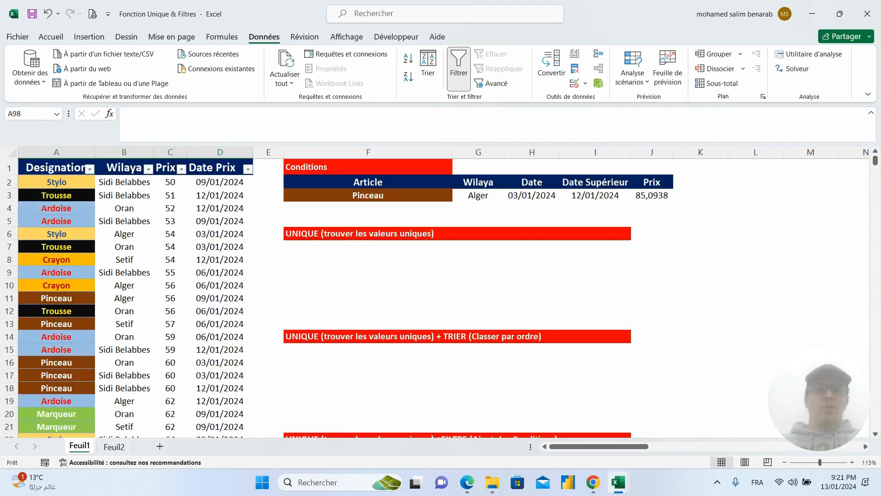
{"action": "left_click", "coordinate": [336, 259]}
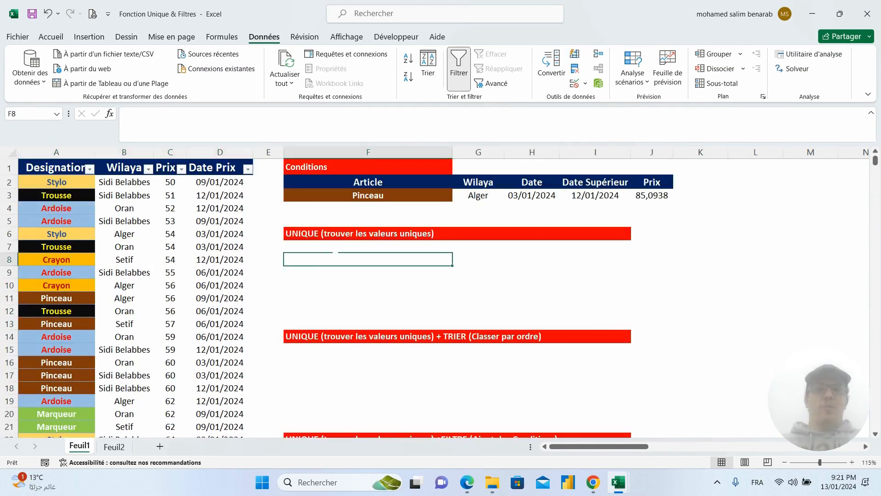
{"action": "left_click", "coordinate": [335, 248]}
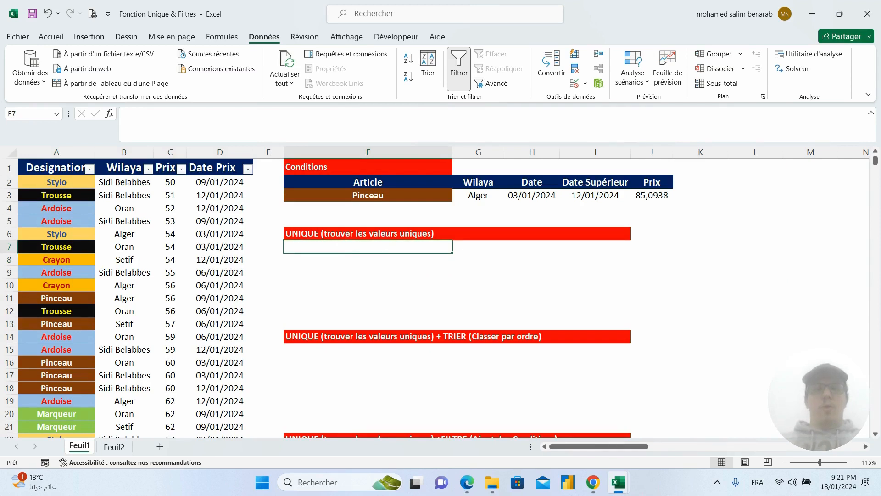
{"action": "left_click_drag", "start_coordinate": [65, 182], "coordinate": [68, 402]}
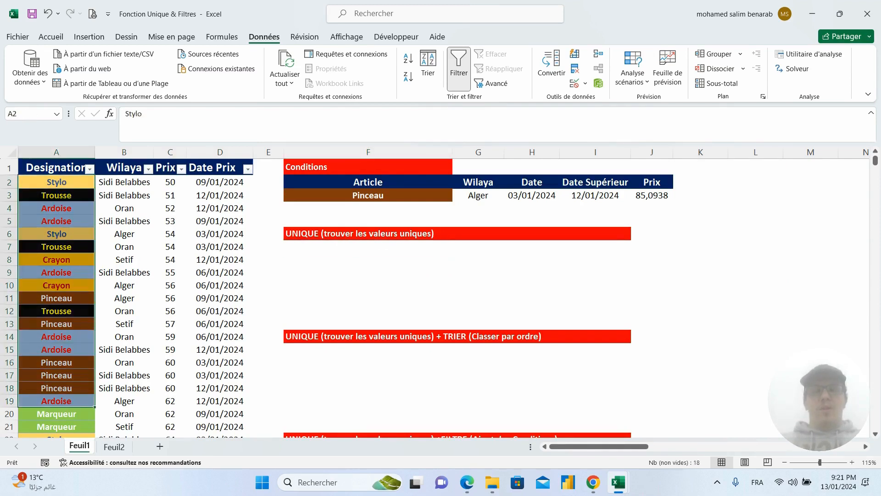
{"action": "left_click", "coordinate": [169, 195]}
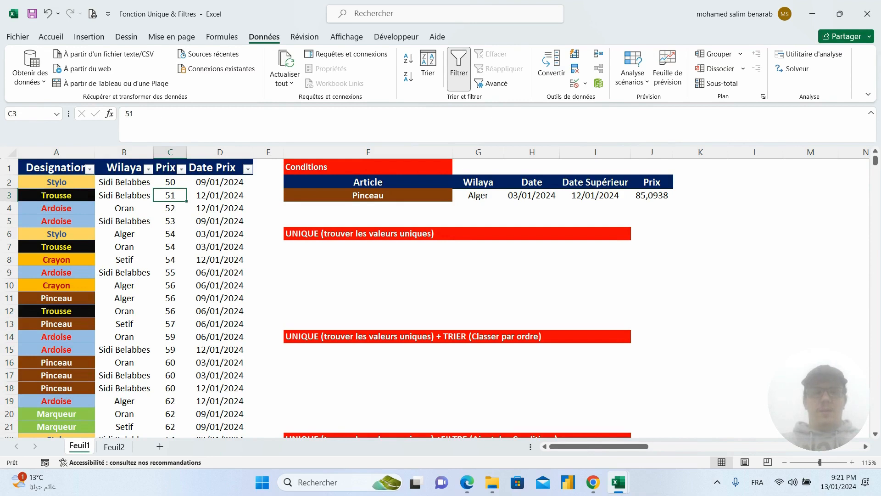
{"action": "left_click", "coordinate": [124, 182]}
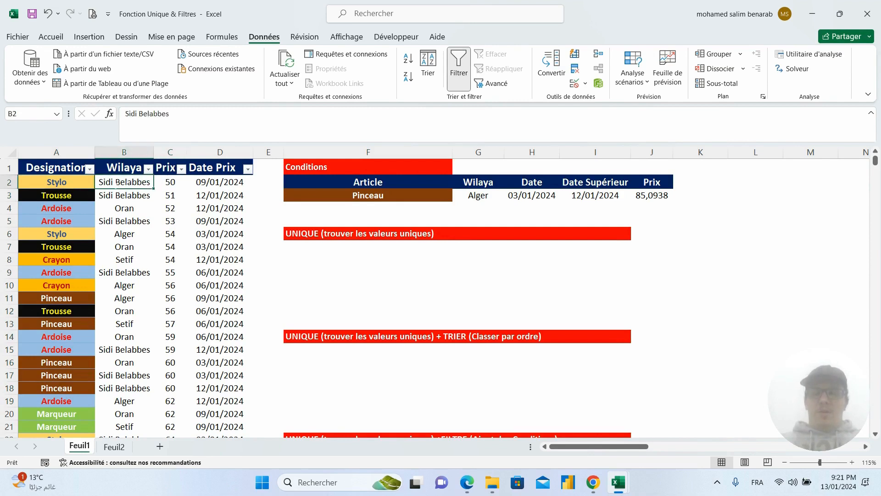
{"action": "left_click", "coordinate": [89, 184]}
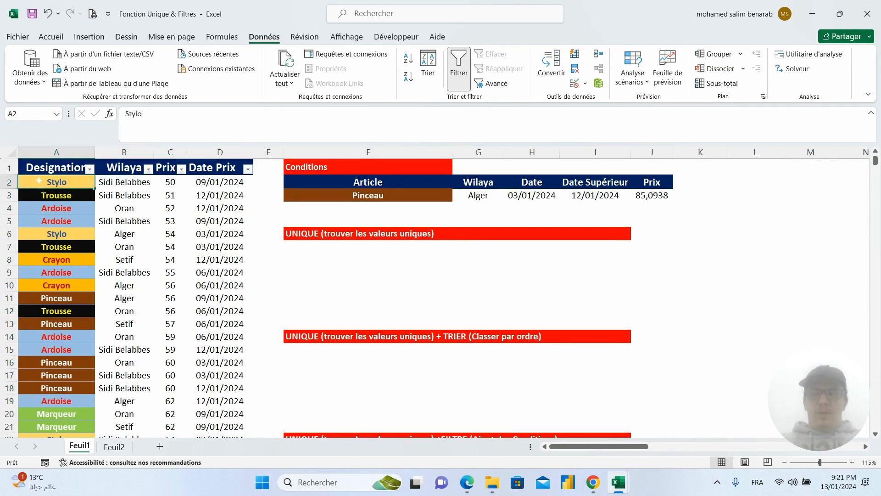
- Convert the data range A1:D97 into a table with headers and name it Tableau1
{"action": "key", "text": "ctrl+t"}
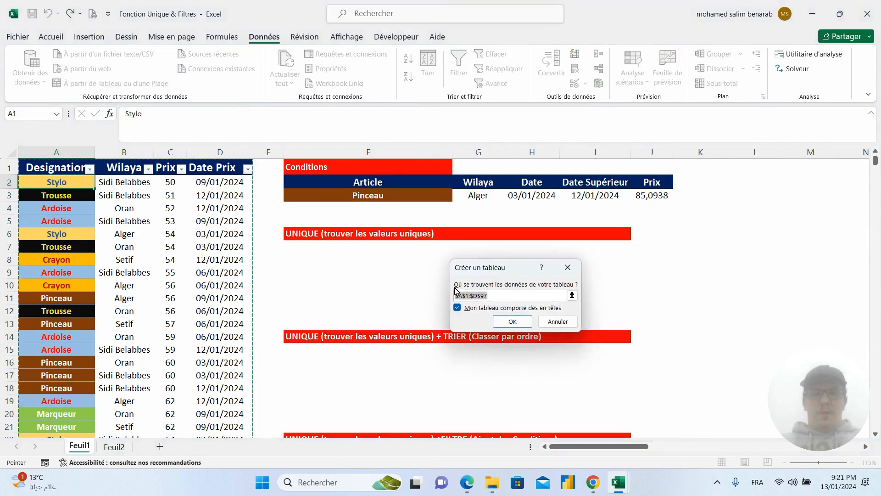
{"action": "left_click", "coordinate": [518, 322]}
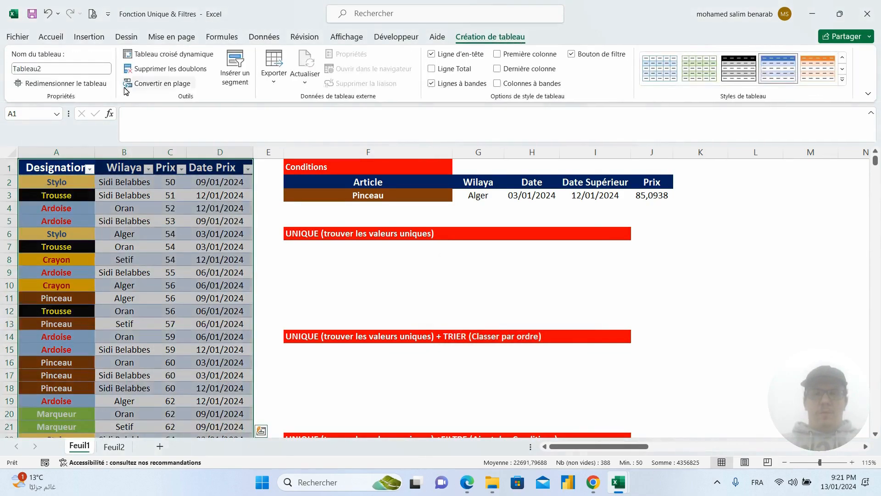
{"action": "left_click", "coordinate": [93, 69]}
{"action": "left_click", "coordinate": [94, 68]}
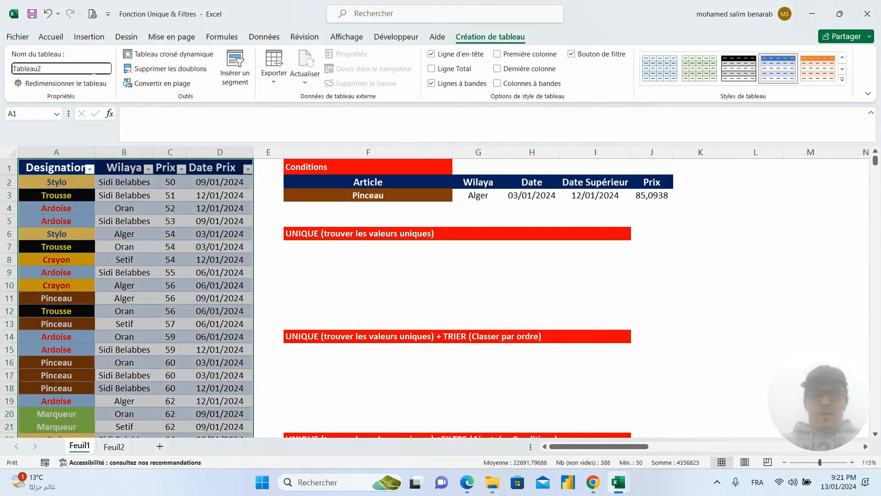
{"action": "key", "text": "BackSpace"}
{"action": "type", "text": "1"}
{"action": "key", "text": "Return"}
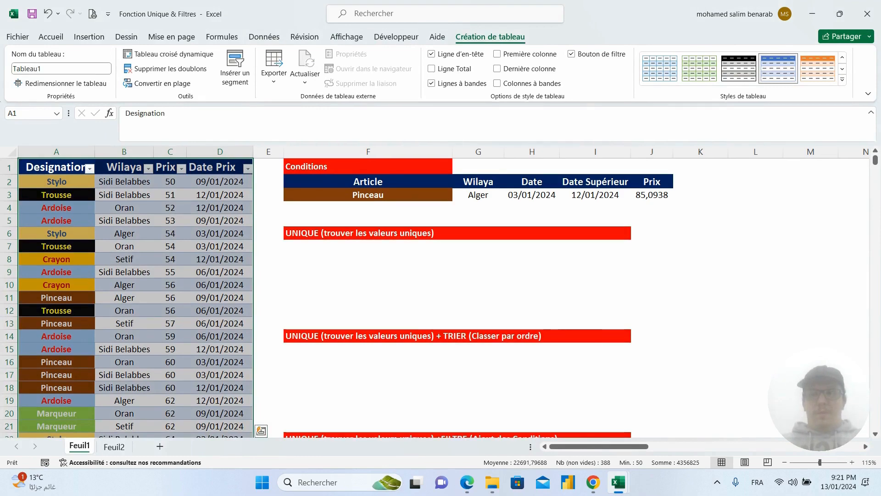
{"action": "left_click", "coordinate": [349, 282]}
{"action": "left_click", "coordinate": [124, 221]}
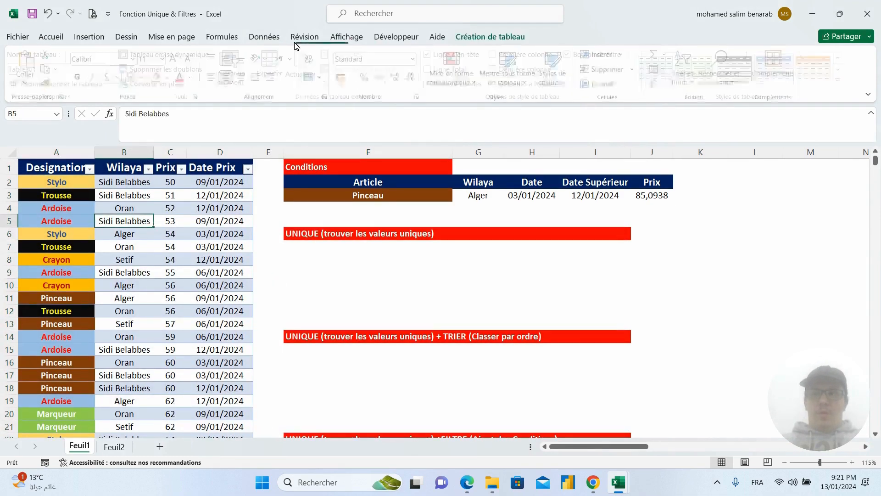
{"action": "left_click", "coordinate": [96, 70]}
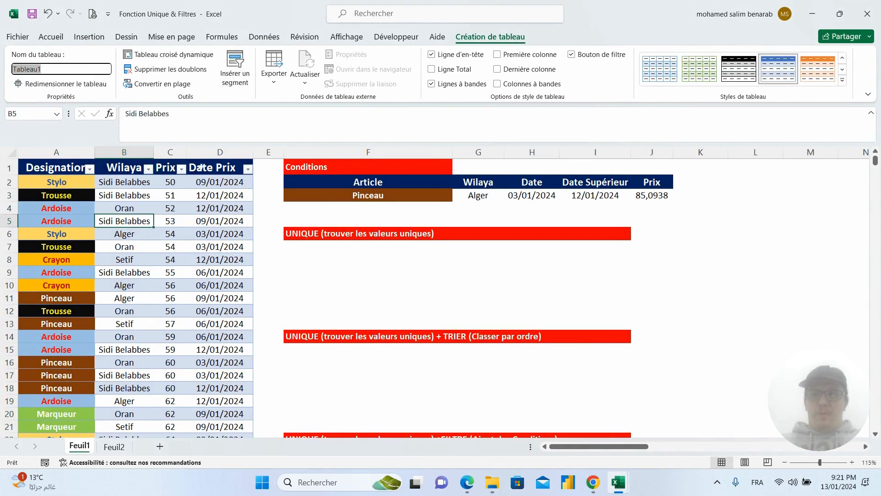
{"action": "key", "text": "Return"}
{"action": "left_click", "coordinate": [349, 285]}
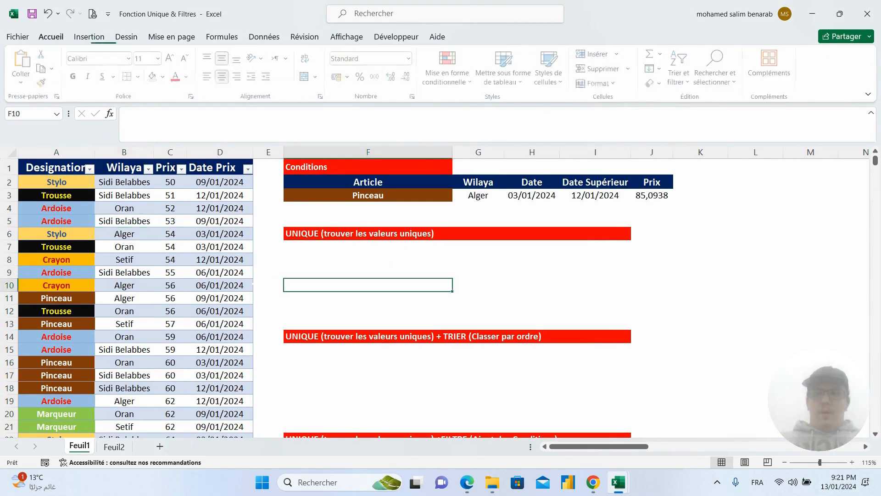
{"action": "left_click", "coordinate": [383, 248]}
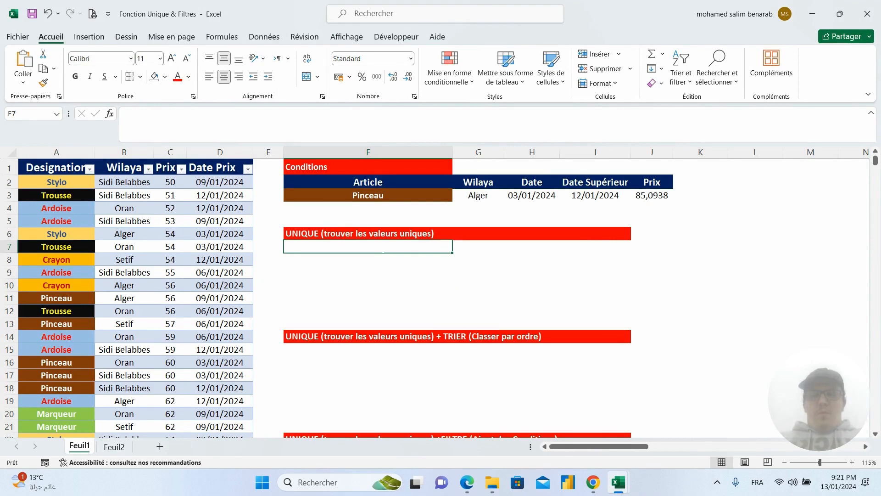
{"action": "type", "text": "="}
{"action": "key", "text": "BackSpace"}
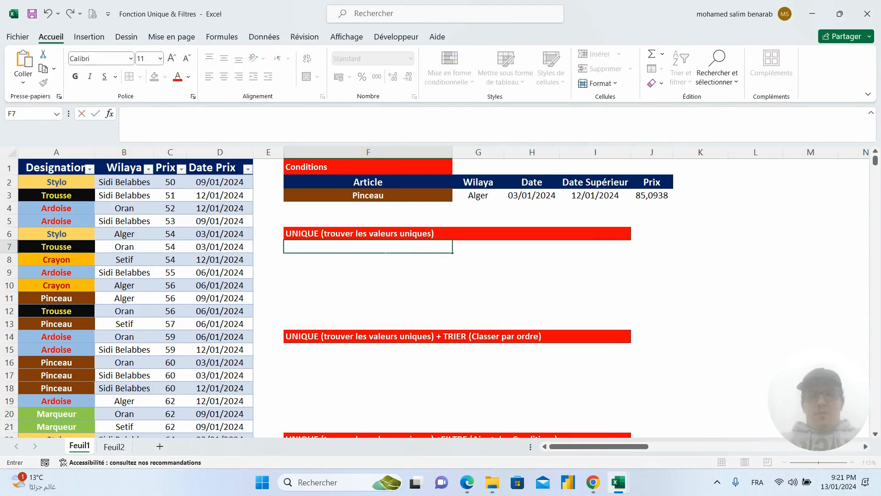
{"action": "key", "text": "Escape"}
- Enter =UNIQUE(Tableau1[Designation]) in F7 to list each designation once under the UNIQUE heading
{"action": "scroll", "coordinate": [441, 294], "scroll_direction": "up", "scroll_amount": 2}
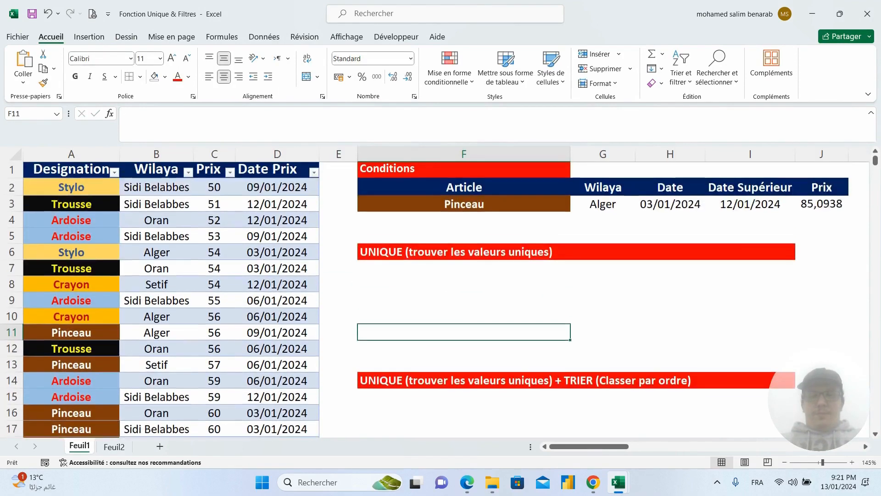
{"action": "type", "text": "="}
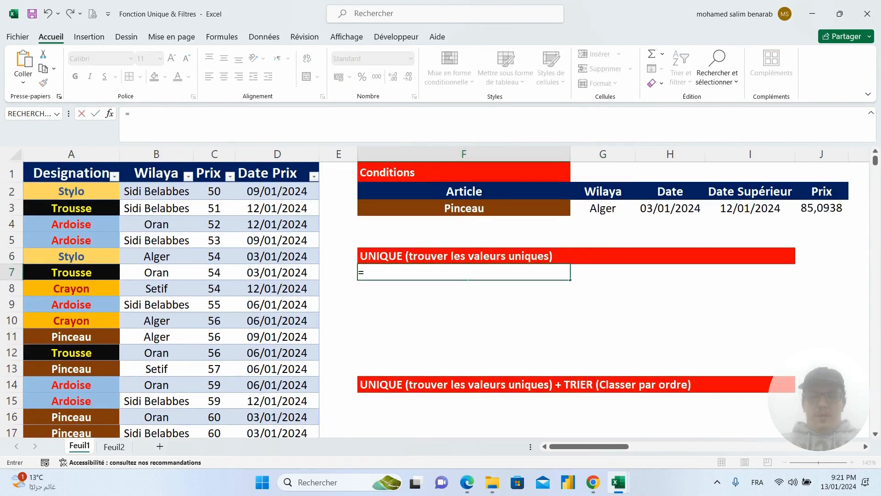
{"action": "type", "text": "uni"}
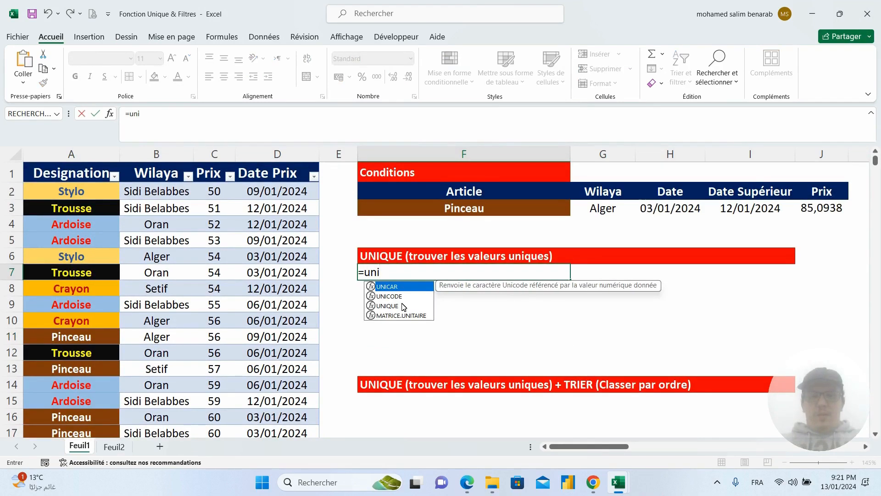
{"action": "key", "text": "Down"}
{"action": "key", "text": "Down"}
{"action": "key", "text": "Tab"}
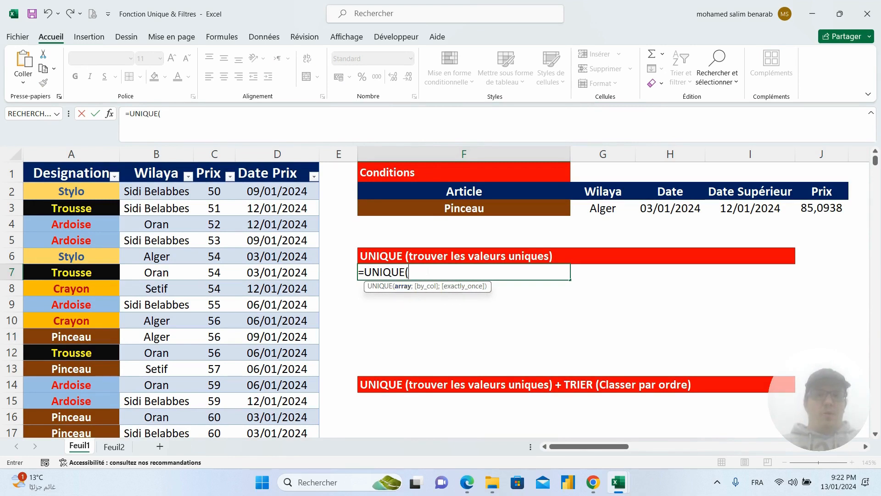
{"action": "key", "text": "F2"}
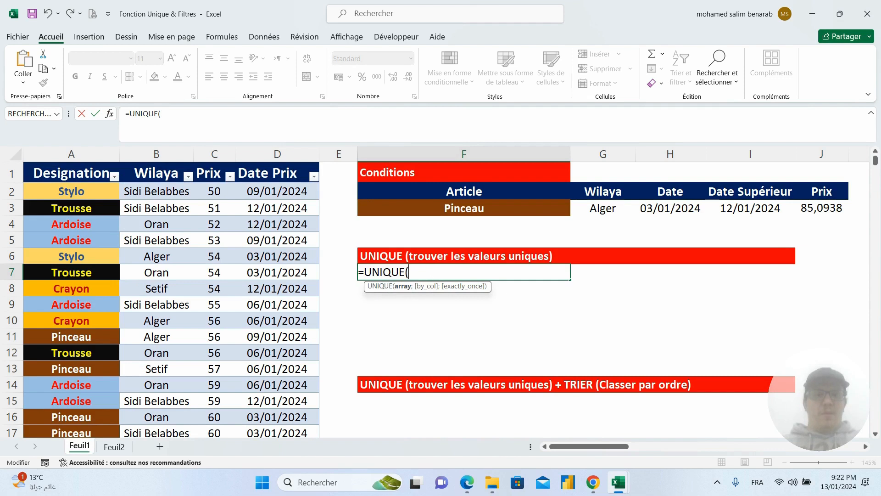
{"action": "left_click", "coordinate": [87, 170]}
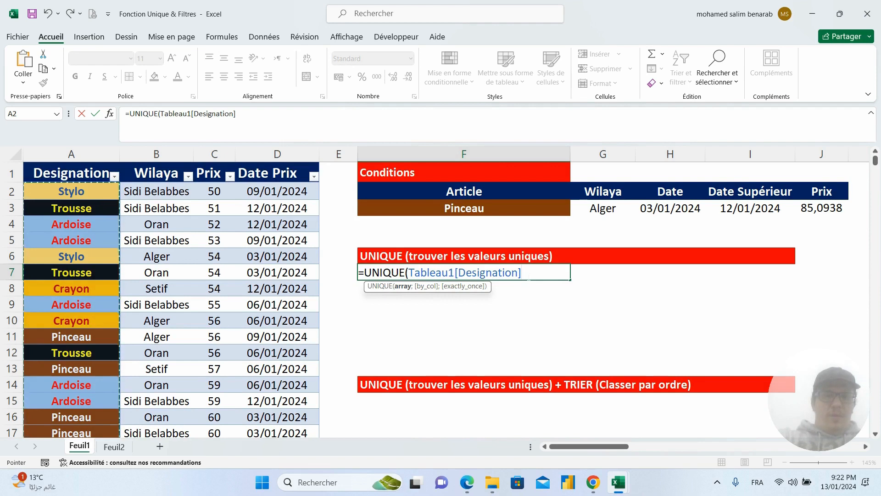
{"action": "type", "text": ")"}
{"action": "key", "text": "Return"}
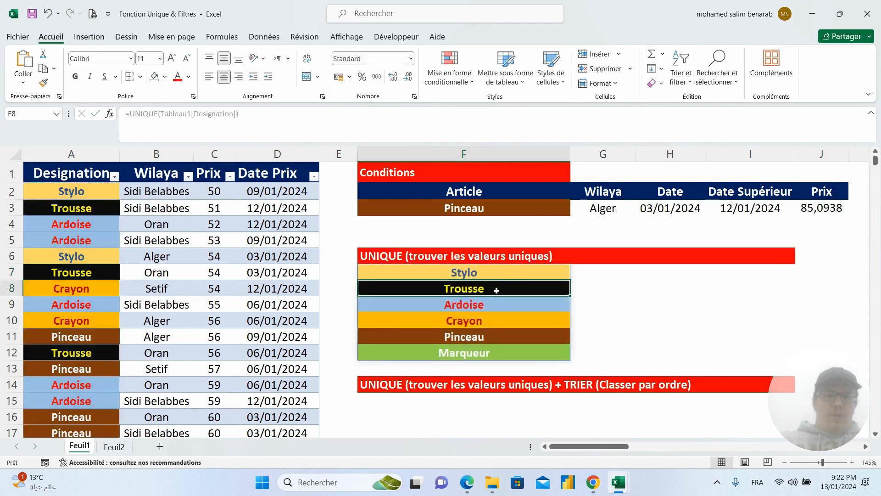
- Compare the unique list in F7:F12 with the repeated values in the Designation column and its filter list
{"action": "left_click_drag", "start_coordinate": [520, 273], "coordinate": [531, 354]}
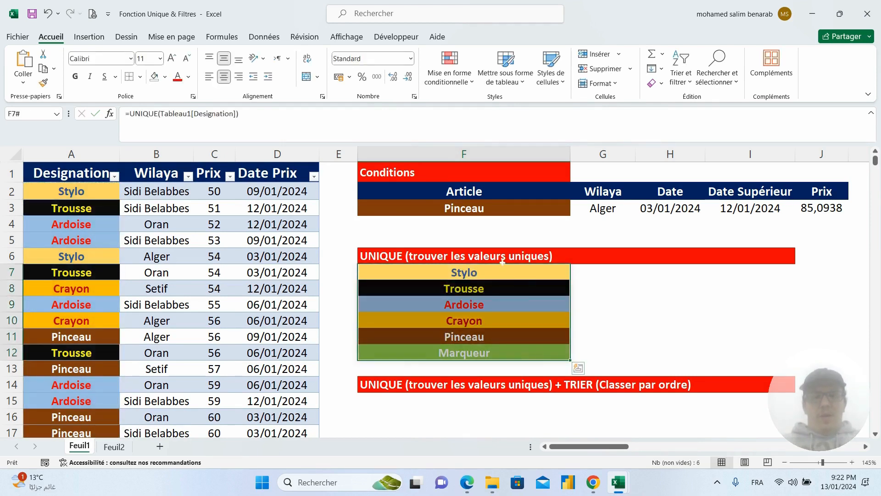
{"action": "left_click_drag", "start_coordinate": [517, 278], "coordinate": [522, 351]}
{"action": "left_click", "coordinate": [85, 181]}
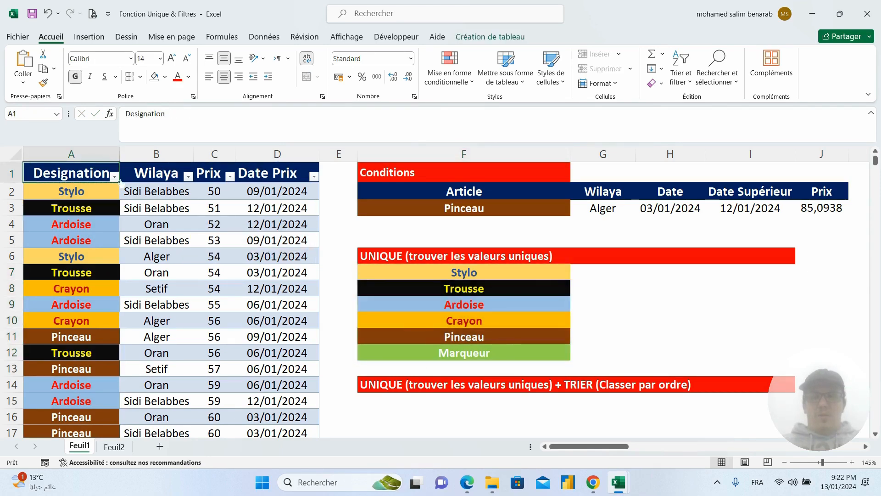
{"action": "left_click", "coordinate": [114, 176]}
{"action": "left_click", "coordinate": [234, 288]}
{"action": "left_click", "coordinate": [105, 194]}
{"action": "key", "text": "ctrl+shift+Down"}
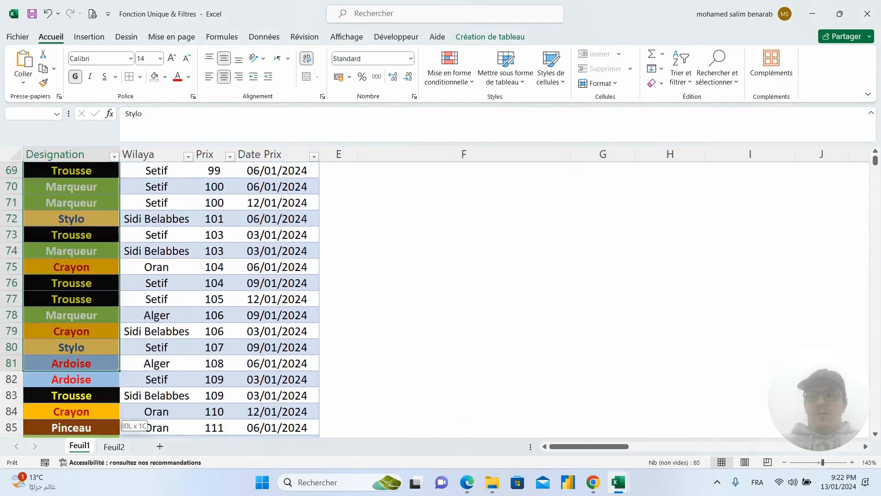
{"action": "left_click_drag", "start_coordinate": [84, 257], "coordinate": [84, 267]}
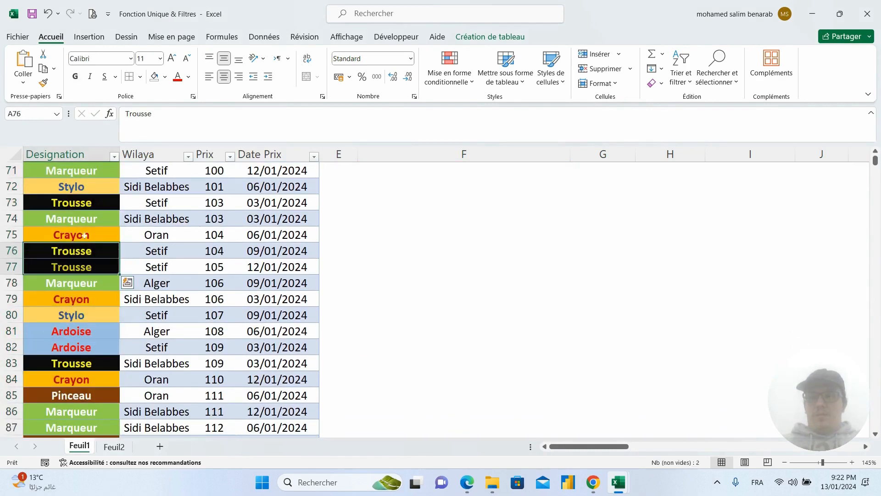
{"action": "left_click", "coordinate": [86, 209]}
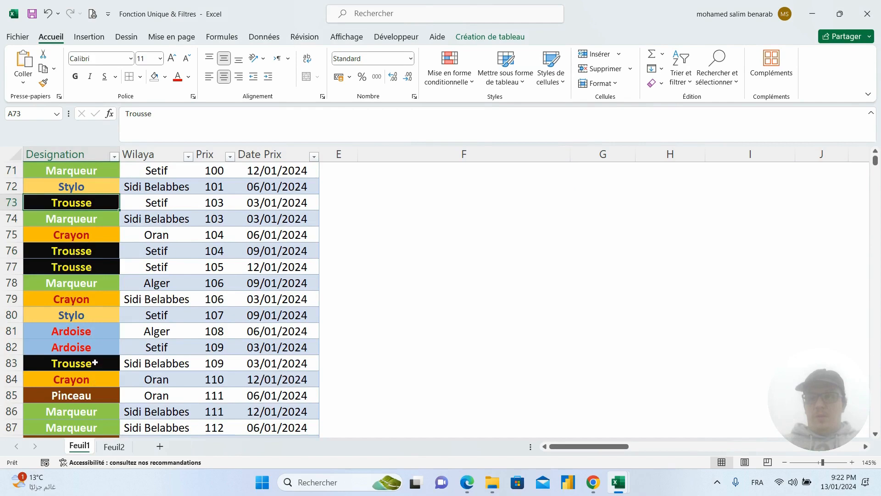
{"action": "scroll", "coordinate": [95, 363], "scroll_direction": "up", "scroll_amount": 20}
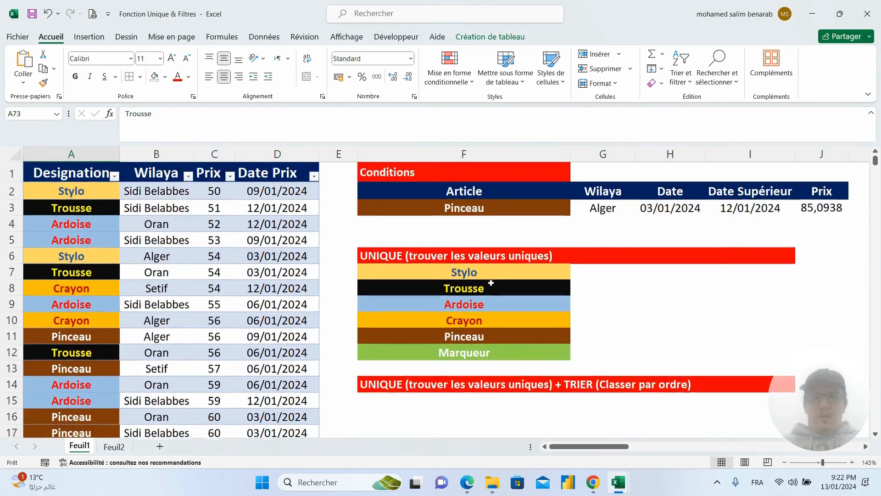
- Examine the order of the unique list in F7:F12 and the sort commands available for the TRIER exercise in F15
{"action": "left_click", "coordinate": [603, 304]}
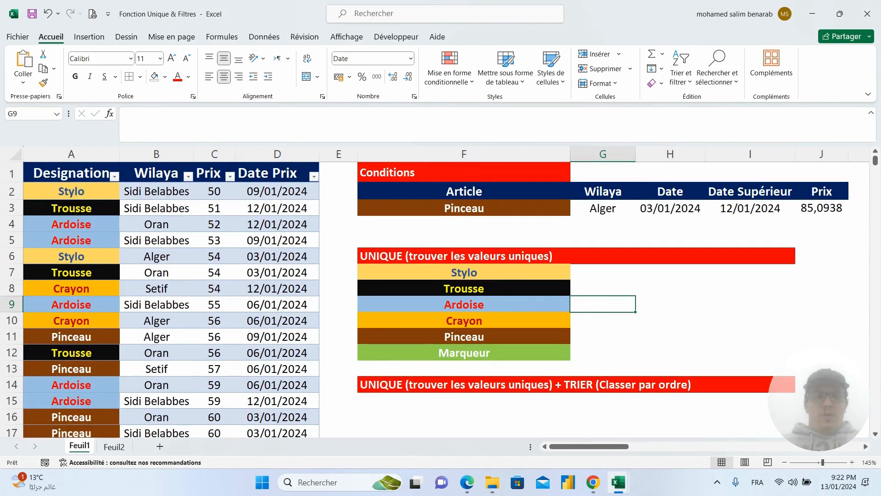
{"action": "scroll", "coordinate": [593, 308], "scroll_direction": "down", "scroll_amount": 1}
{"action": "scroll", "coordinate": [593, 309], "scroll_direction": "down", "scroll_amount": 1}
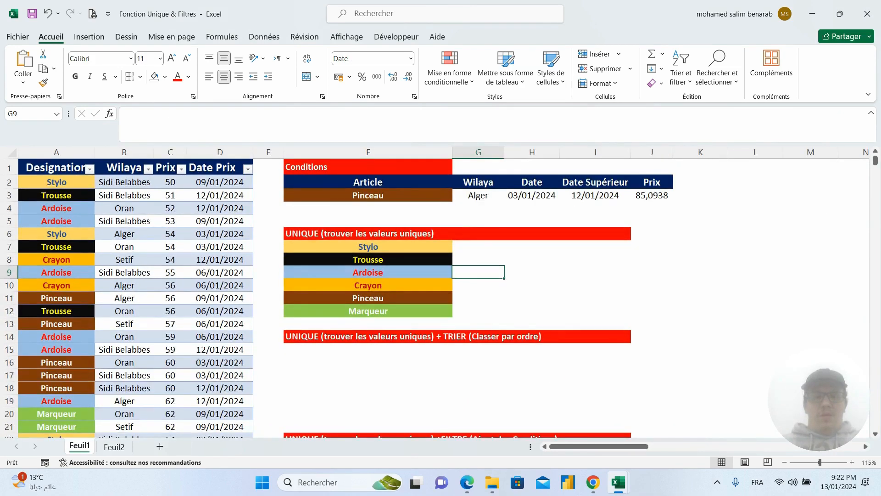
{"action": "left_click", "coordinate": [368, 350]}
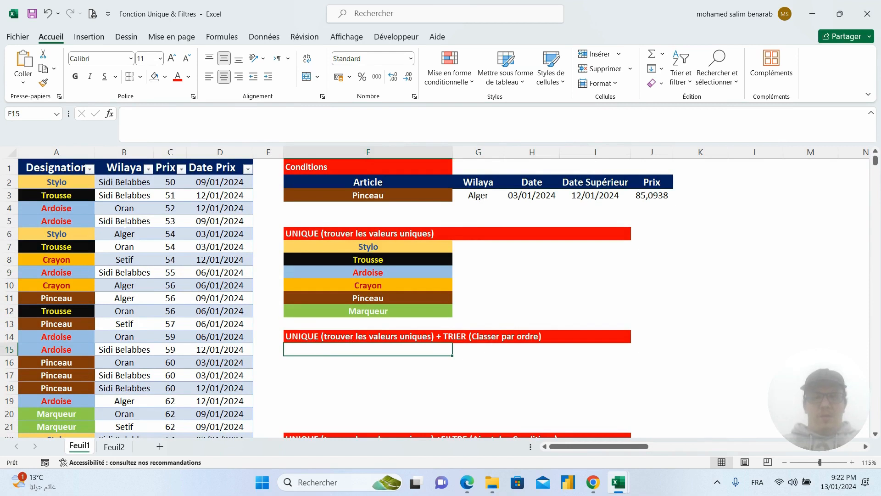
{"action": "left_click_drag", "start_coordinate": [339, 252], "coordinate": [338, 312]}
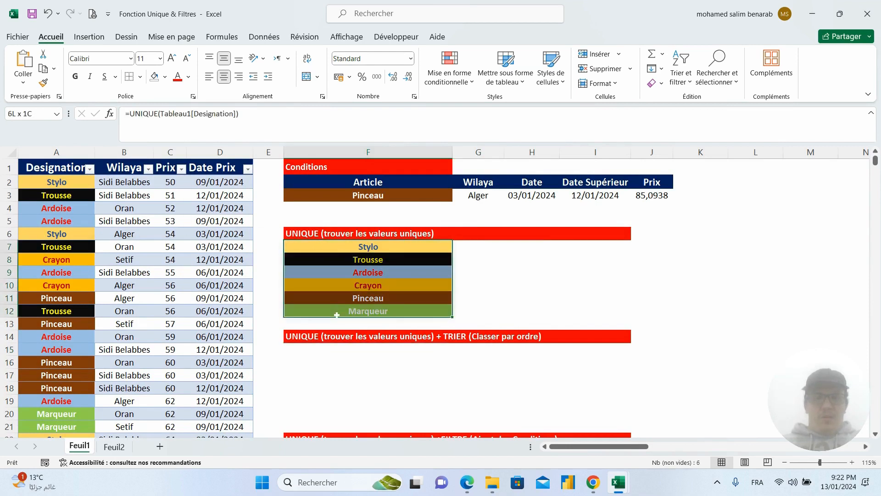
{"action": "left_click", "coordinate": [331, 352]}
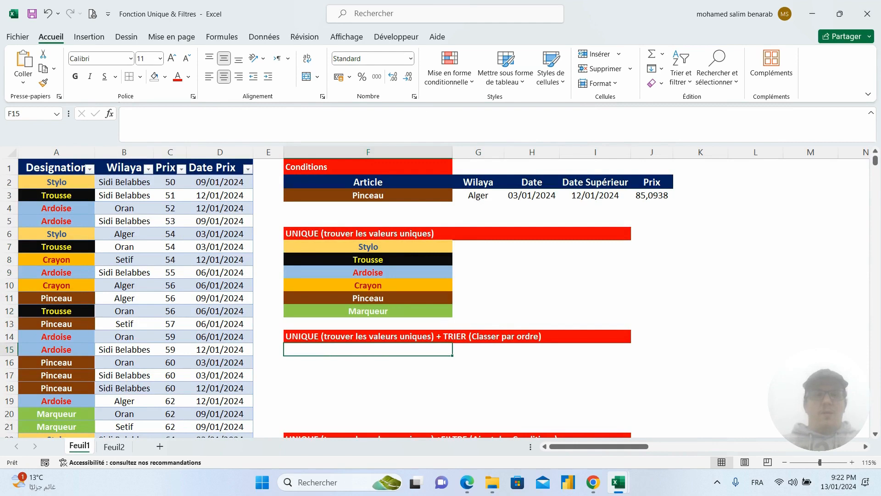
{"action": "left_click", "coordinate": [688, 85]}
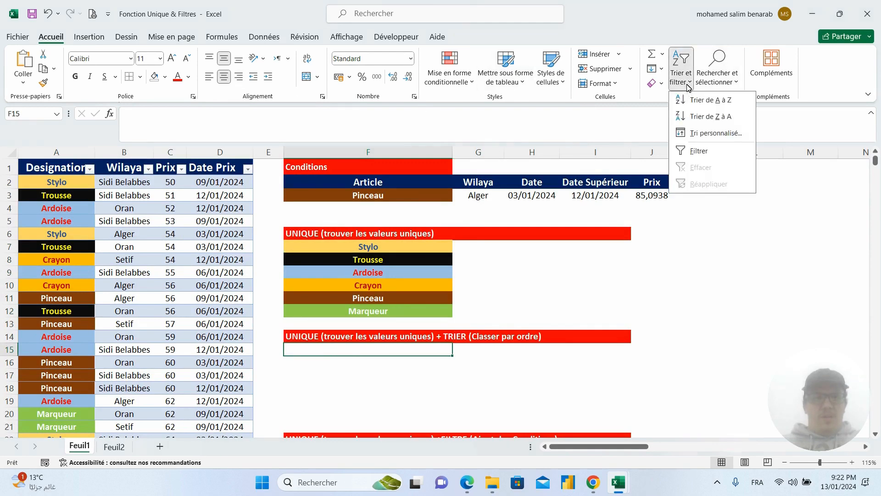
{"action": "left_click", "coordinate": [639, 13]}
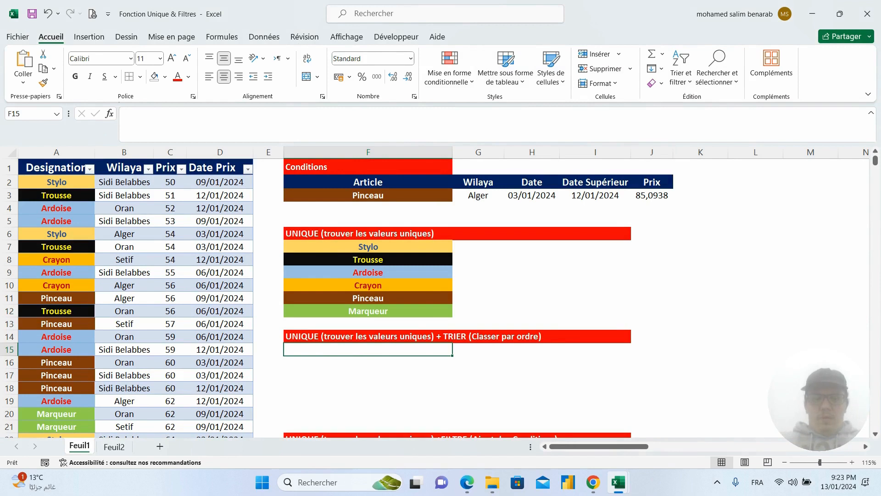
- Enter =UNIQUE(TRIER(Tableau1[Designation])) in F15 to list the unique designations in ascending order
{"action": "type", "text": "="}
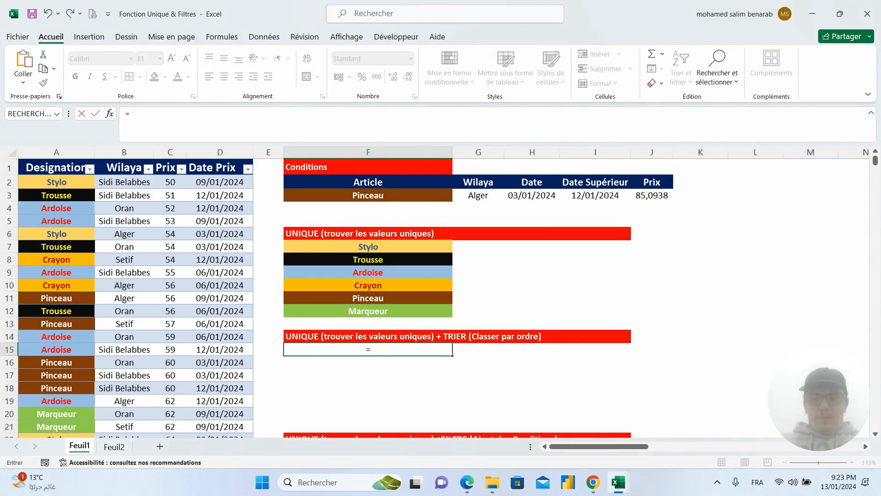
{"action": "type", "text": "uni"}
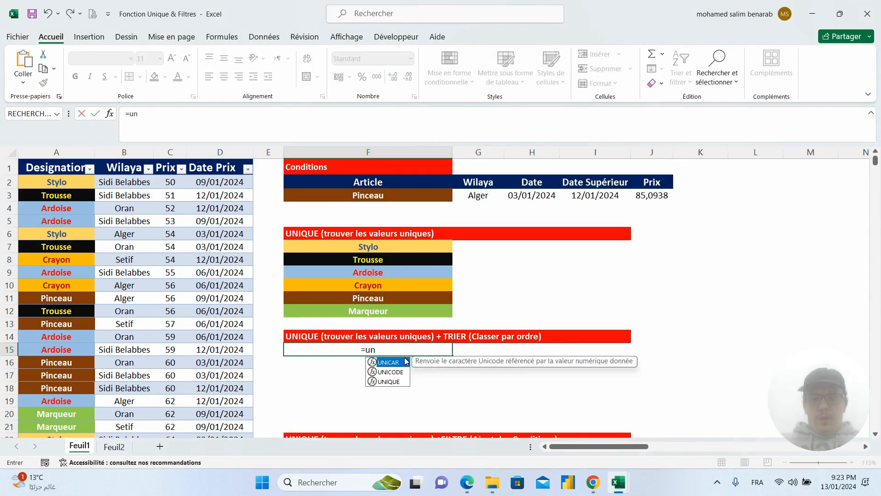
{"action": "double_click", "coordinate": [388, 381]}
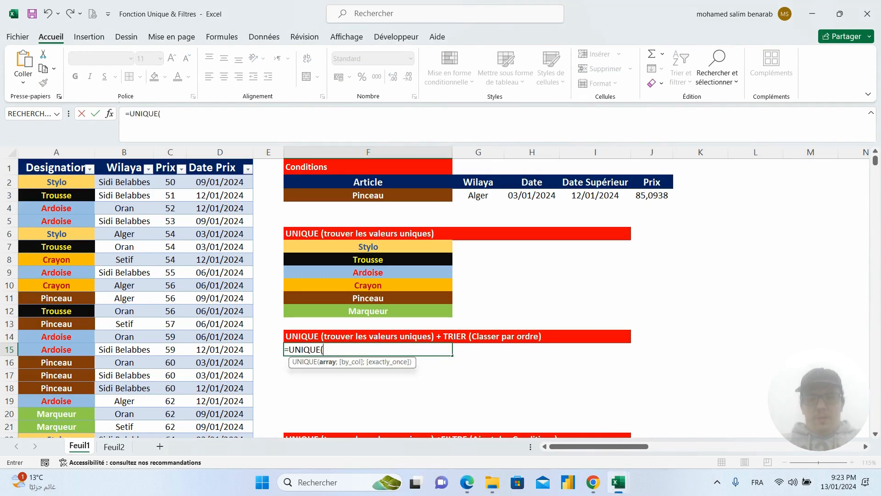
{"action": "type", "text": "tri"}
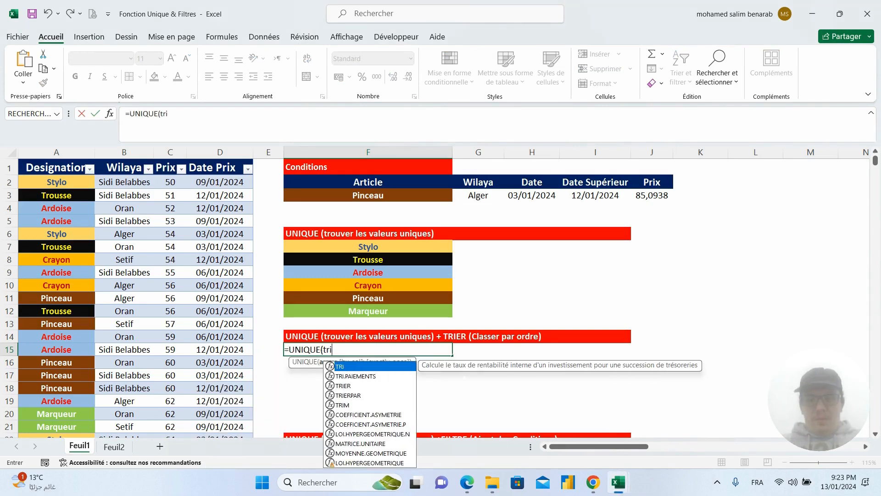
{"action": "double_click", "coordinate": [361, 386]}
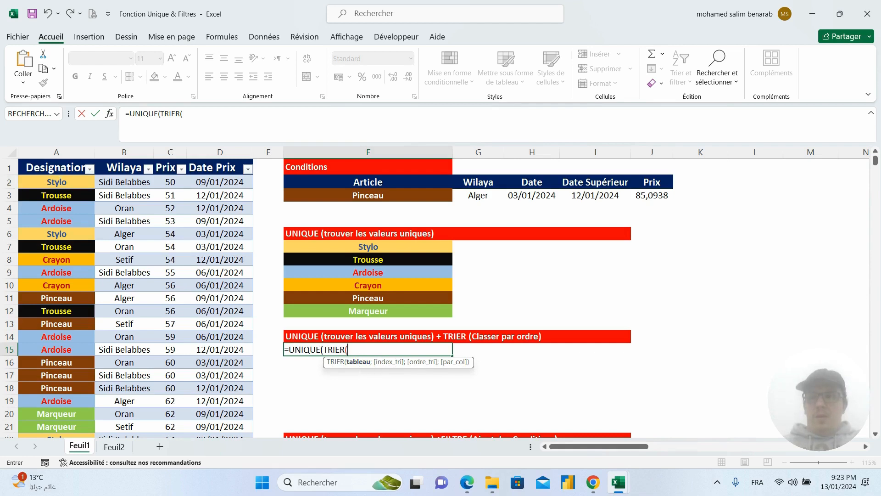
{"action": "left_click", "coordinate": [60, 165]}
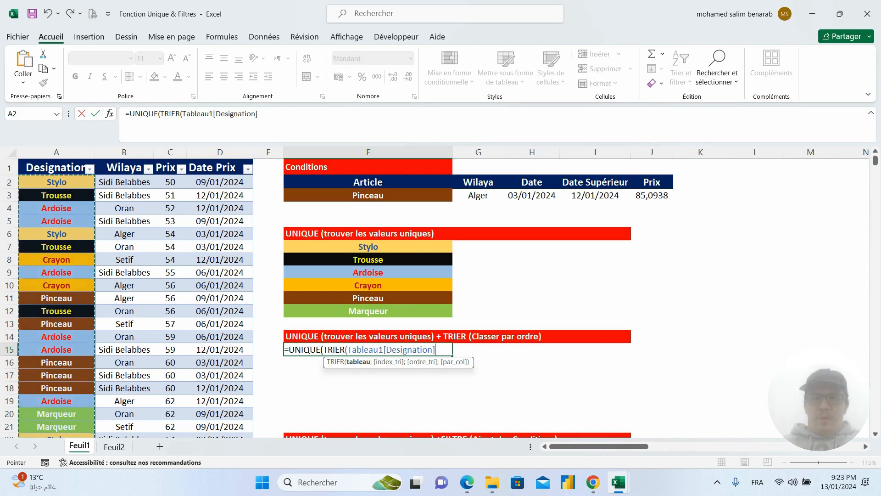
{"action": "type", "text": ")"}
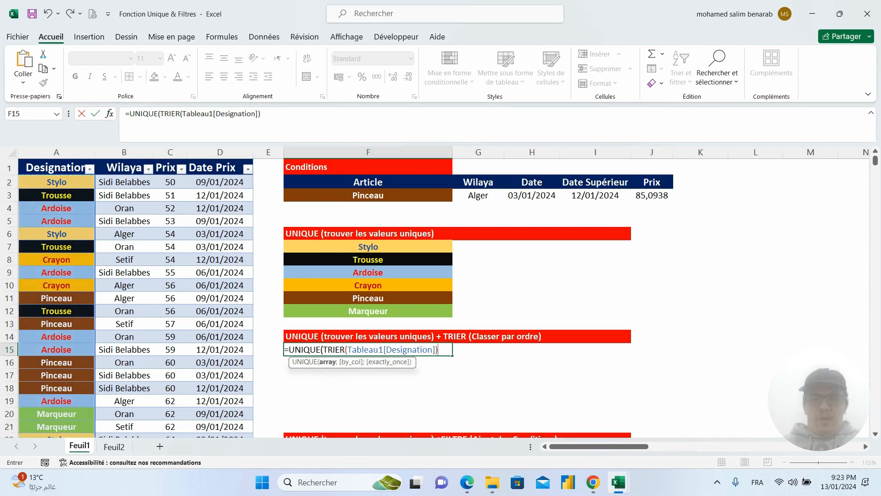
{"action": "type", "text": ")"}
{"action": "key", "text": "Return"}
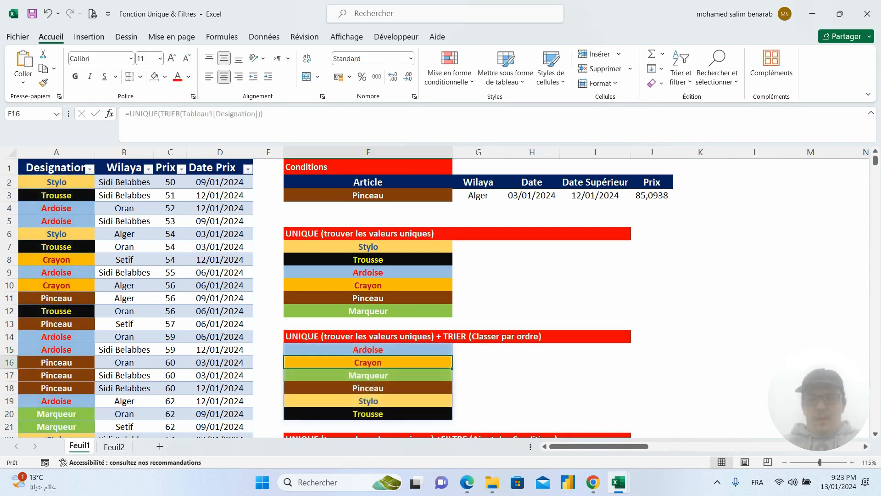
- Examine the alphabetical order of the sorted unique list in F15:F20 and the TRIER arguments in its formula
{"action": "left_click_drag", "start_coordinate": [399, 350], "coordinate": [413, 413]}
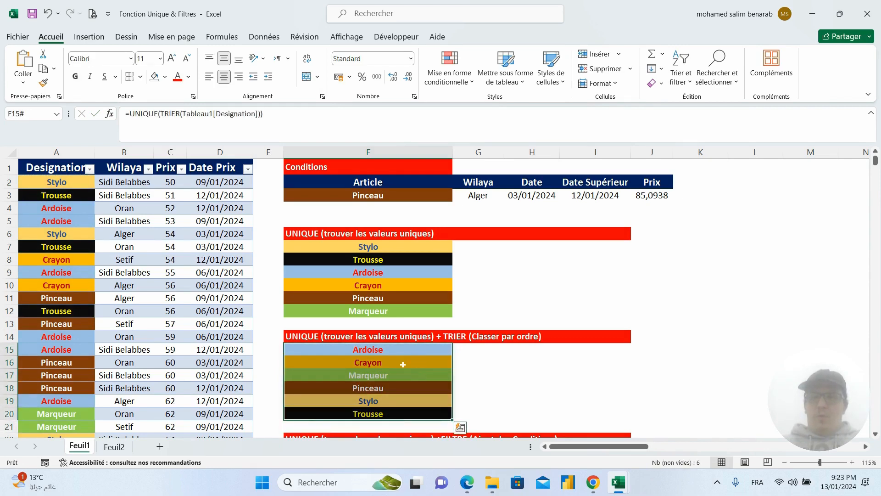
{"action": "scroll", "coordinate": [403, 363], "scroll_direction": "down", "scroll_amount": 2}
{"action": "scroll", "coordinate": [403, 364], "scroll_direction": "up", "scroll_amount": 2}
{"action": "left_click_drag", "start_coordinate": [374, 351], "coordinate": [376, 389]}
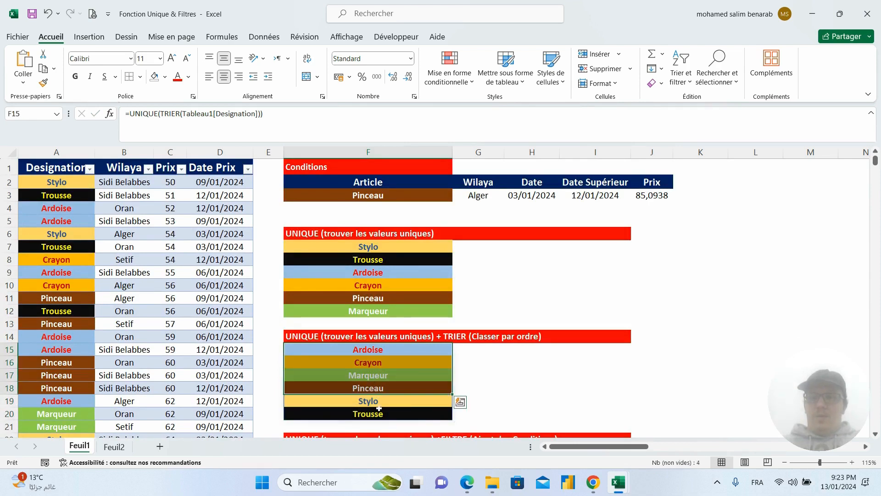
{"action": "left_click", "coordinate": [386, 417]}
{"action": "left_click", "coordinate": [380, 352]}
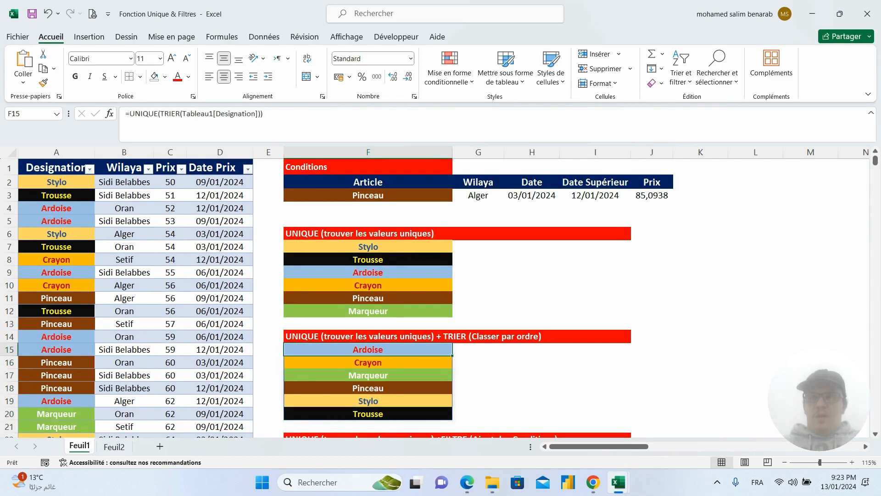
{"action": "left_click", "coordinate": [258, 113]}
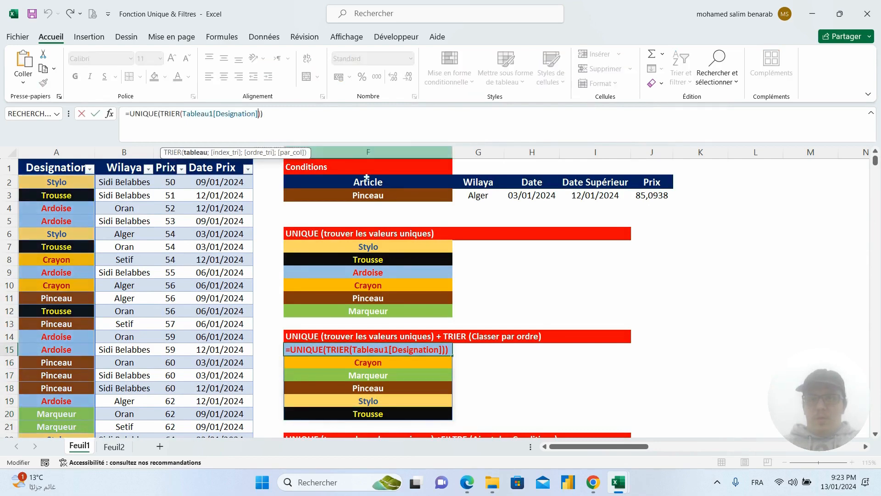
{"action": "key", "text": "Return"}
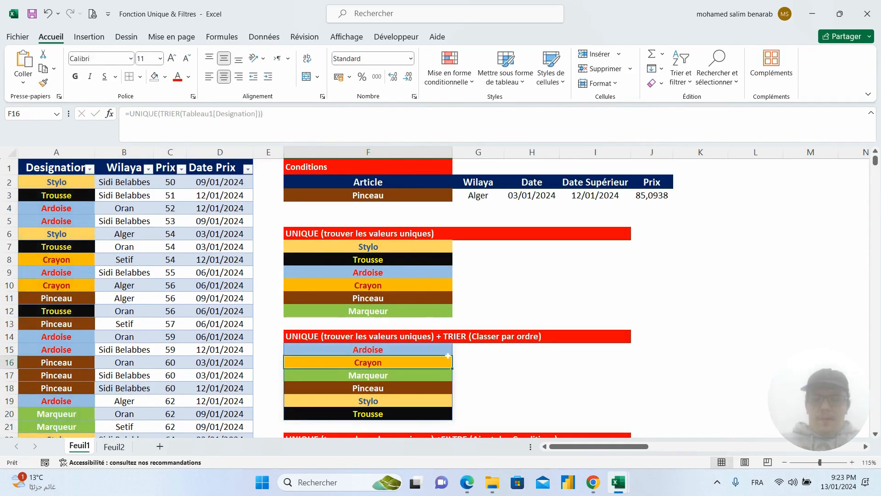
- Delete the UNIQUE and TRIER formula in F15 to clear the sorted list
{"action": "scroll", "coordinate": [448, 356], "scroll_direction": "up", "scroll_amount": 1, "text": "ctrl"}
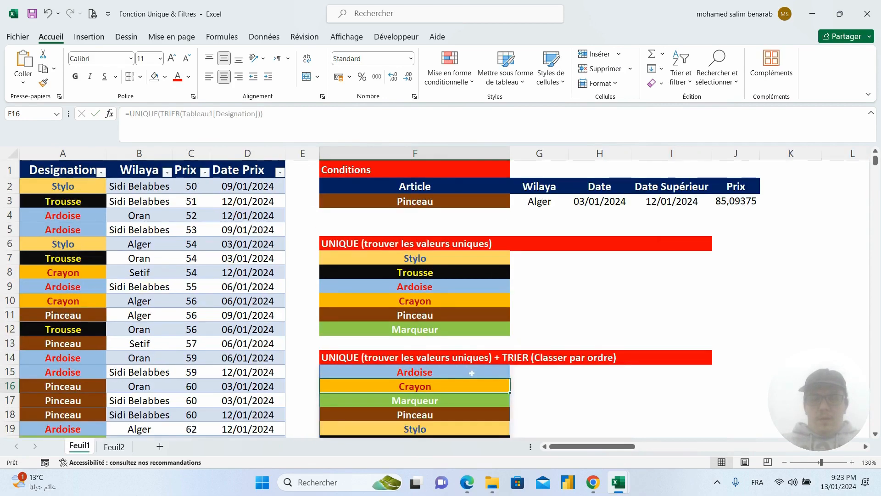
{"action": "left_click", "coordinate": [556, 398]}
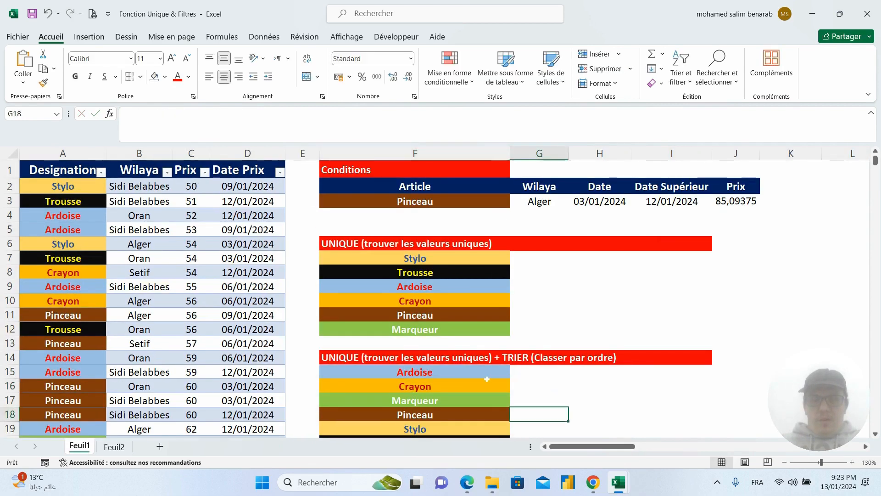
{"action": "left_click", "coordinate": [484, 381]}
{"action": "key", "text": "BackSpace"}
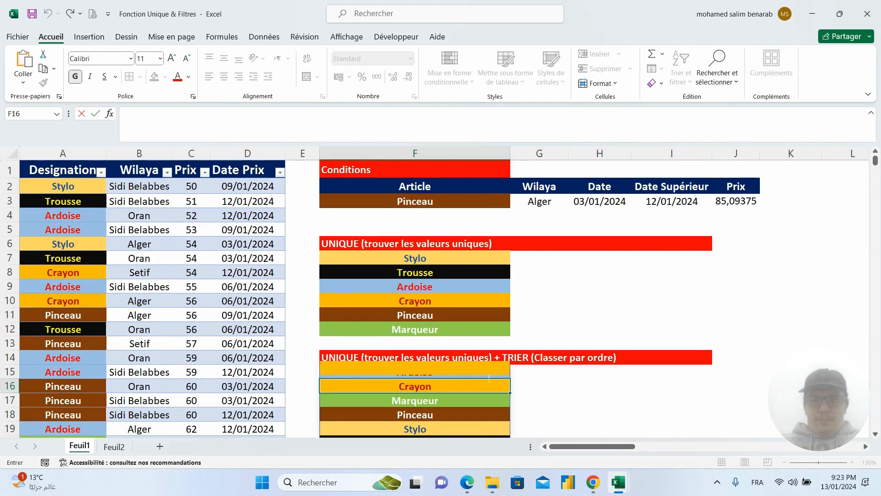
{"action": "key", "text": "Escape"}
{"action": "scroll", "coordinate": [489, 378], "scroll_direction": "down", "scroll_amount": 2}
{"action": "left_click_drag", "start_coordinate": [489, 338], "coordinate": [489, 272]}
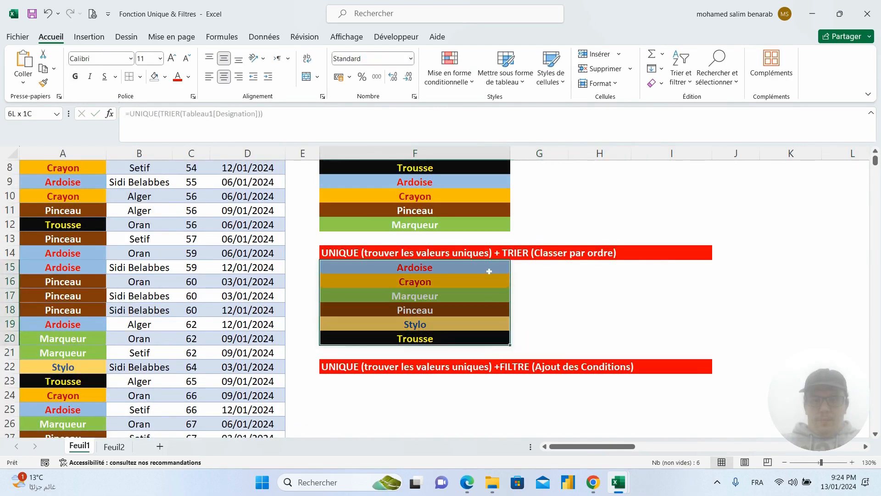
{"action": "left_click", "coordinate": [489, 271]}
{"action": "key", "text": "Delete"}
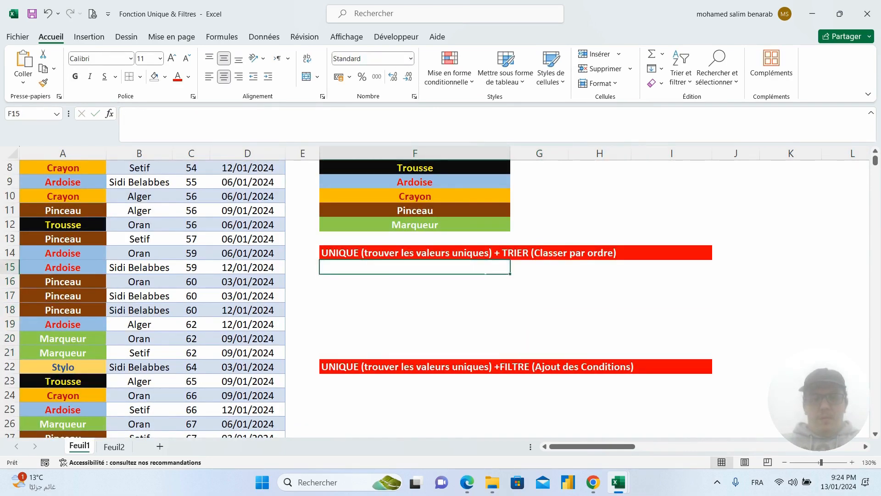
- Enter =UNIQUE(TRIER(Tableau1[Designation];;-1)) in F15 to list the unique designations in descending order
{"action": "type", "text": "=uni"}
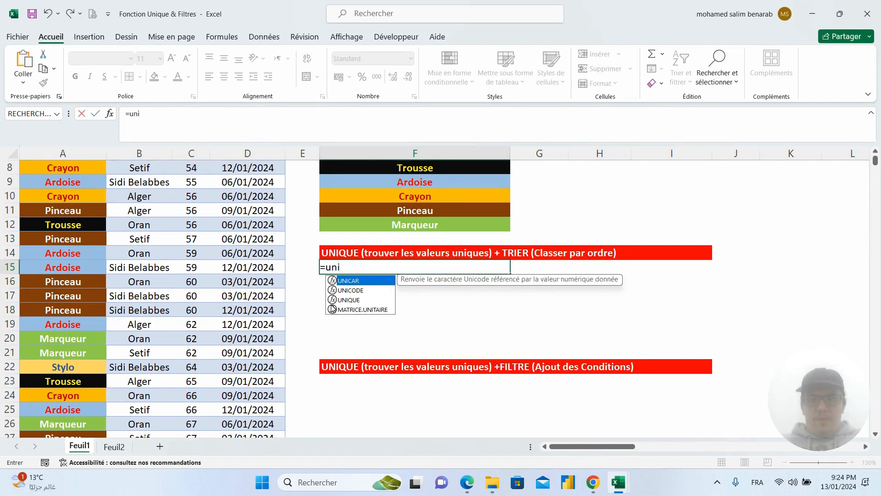
{"action": "double_click", "coordinate": [334, 299]}
{"action": "type", "text": "tri"}
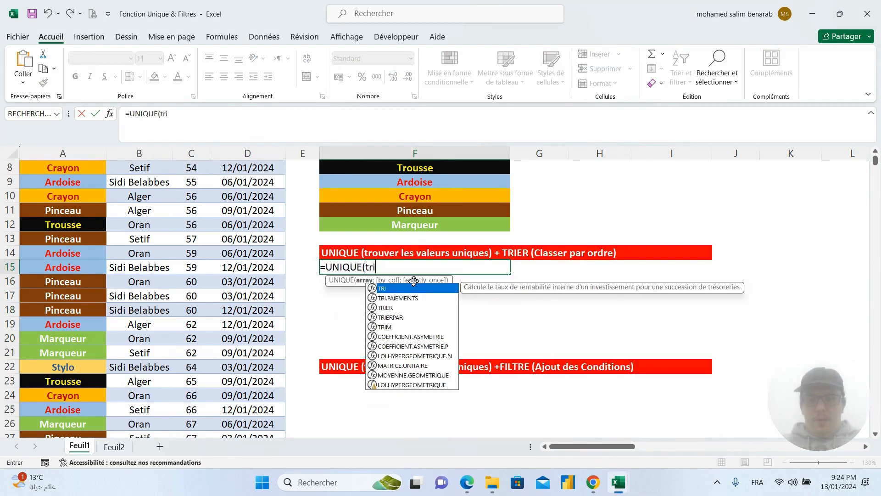
{"action": "double_click", "coordinate": [400, 308]}
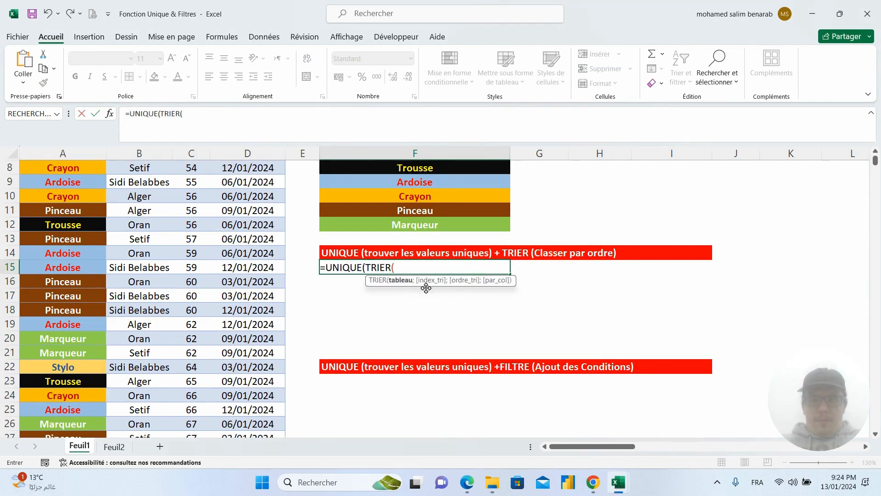
{"action": "scroll", "coordinate": [426, 287], "scroll_direction": "up", "scroll_amount": 3}
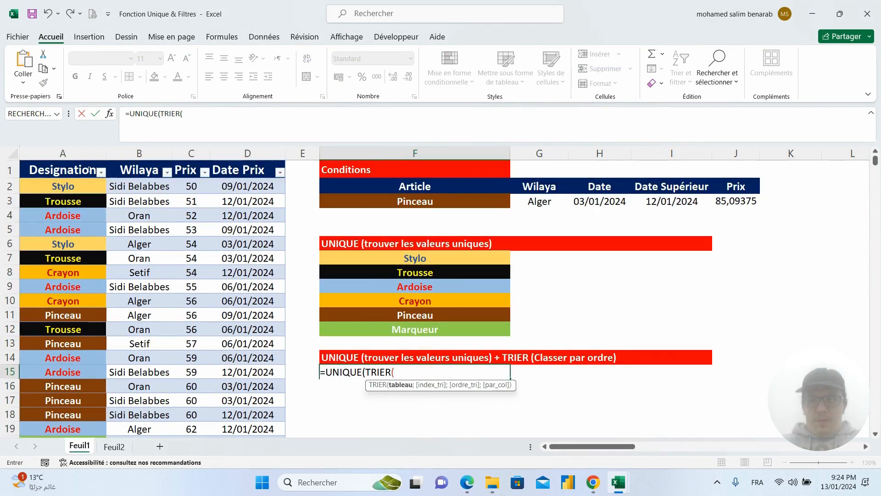
{"action": "left_click", "coordinate": [88, 170]}
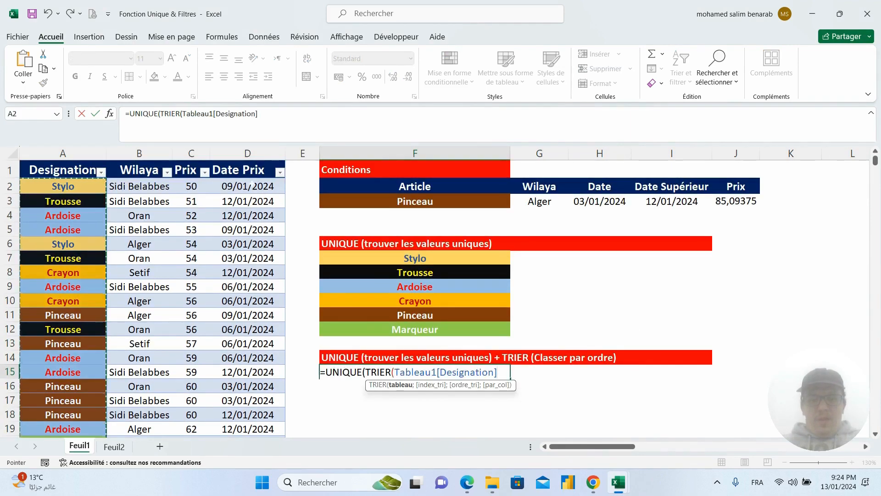
{"action": "type", "text": ";"}
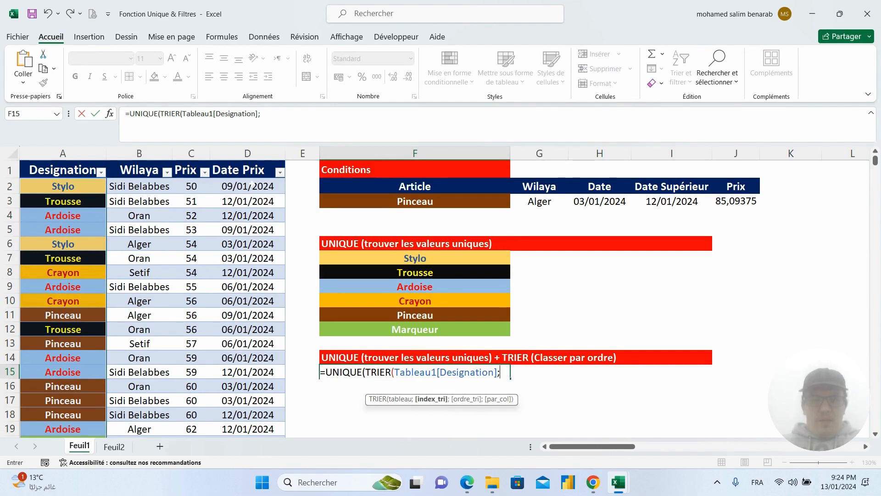
{"action": "type", "text": ";"}
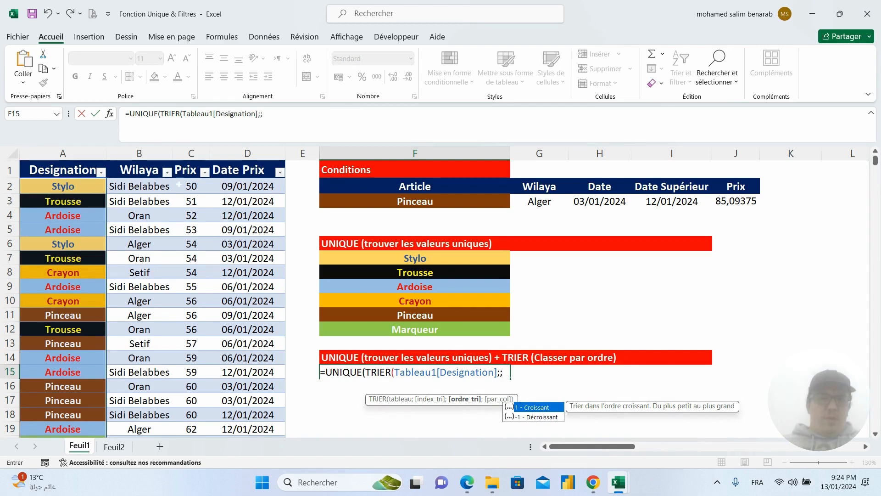
{"action": "double_click", "coordinate": [546, 417]}
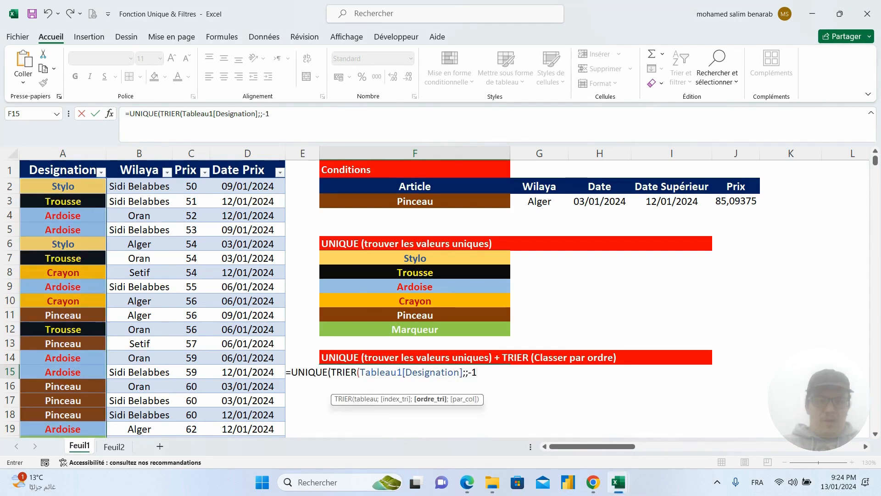
{"action": "type", "text": ")"}
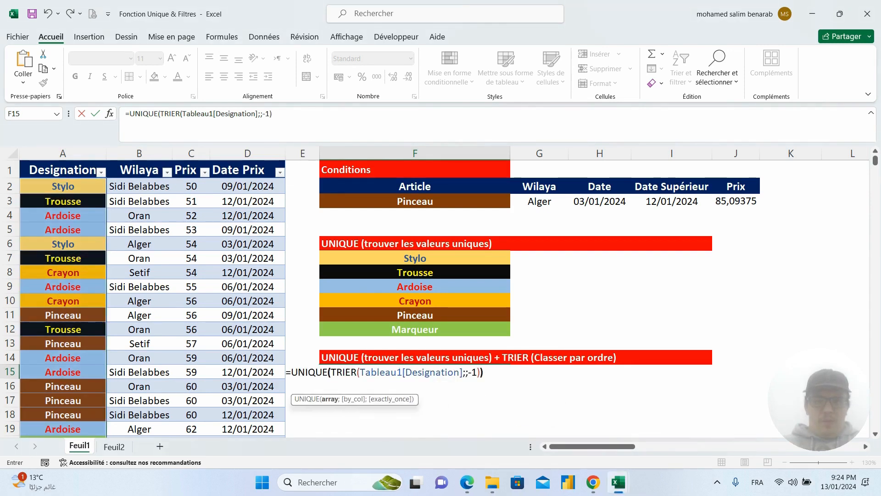
{"action": "type", "text": ")"}
{"action": "key", "text": "Return"}
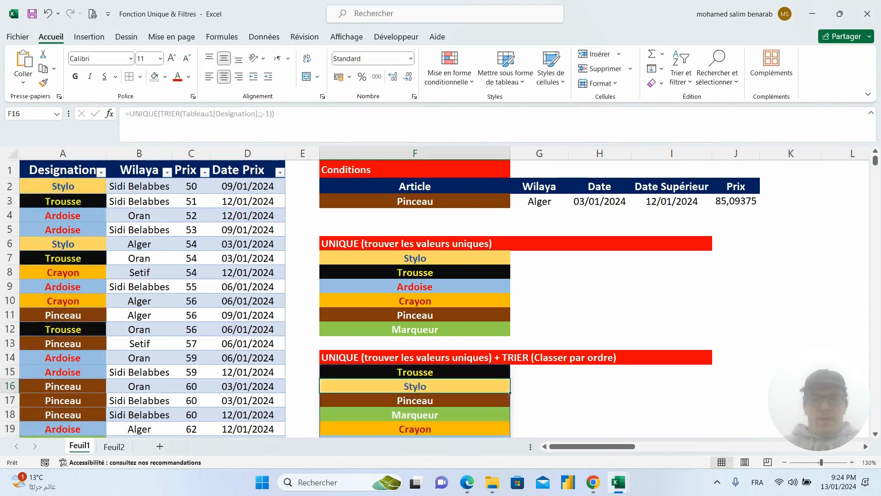
- Examine the order of the descending unique list in F15:F20 and the formula behind it in F15
{"action": "scroll", "coordinate": [441, 294], "scroll_direction": "down", "scroll_amount": 2}
{"action": "left_click_drag", "start_coordinate": [473, 285], "coordinate": [477, 351]}
{"action": "left_click", "coordinate": [416, 287]}
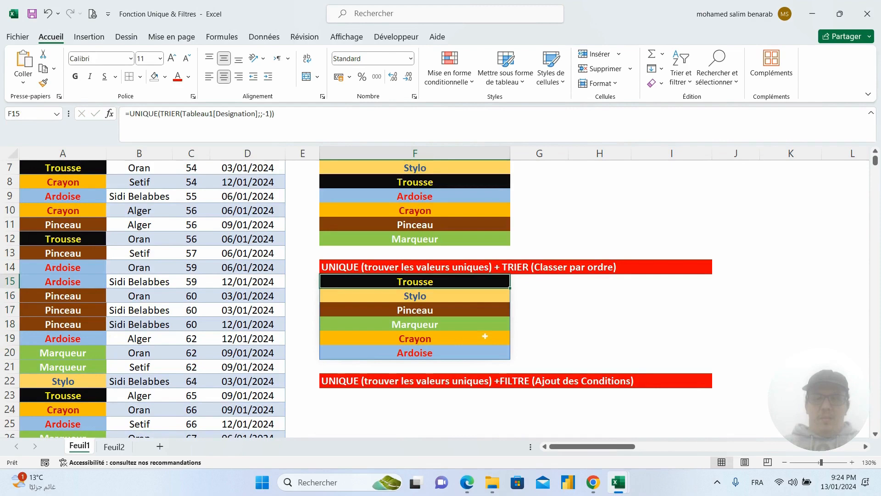
{"action": "scroll", "coordinate": [454, 301], "scroll_direction": "down", "scroll_amount": 1}
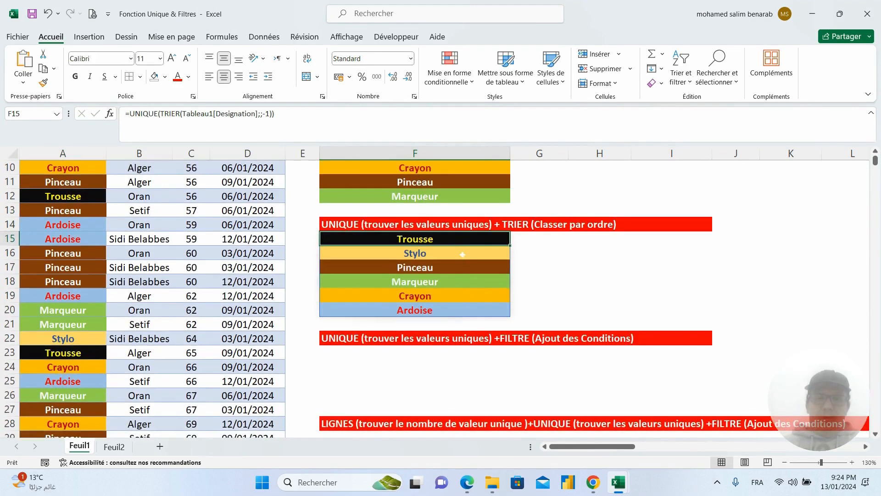
{"action": "left_click", "coordinate": [451, 311]}
{"action": "scroll", "coordinate": [454, 322], "scroll_direction": "up", "scroll_amount": 2}
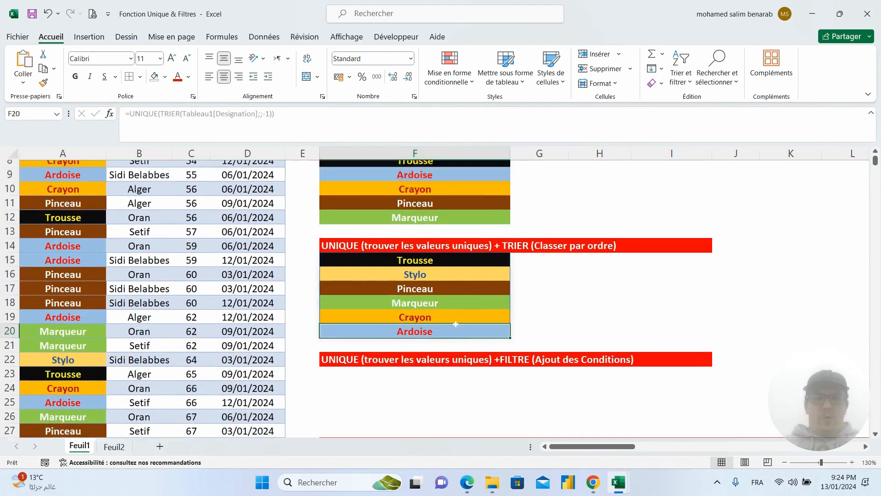
{"action": "left_click", "coordinate": [467, 324]}
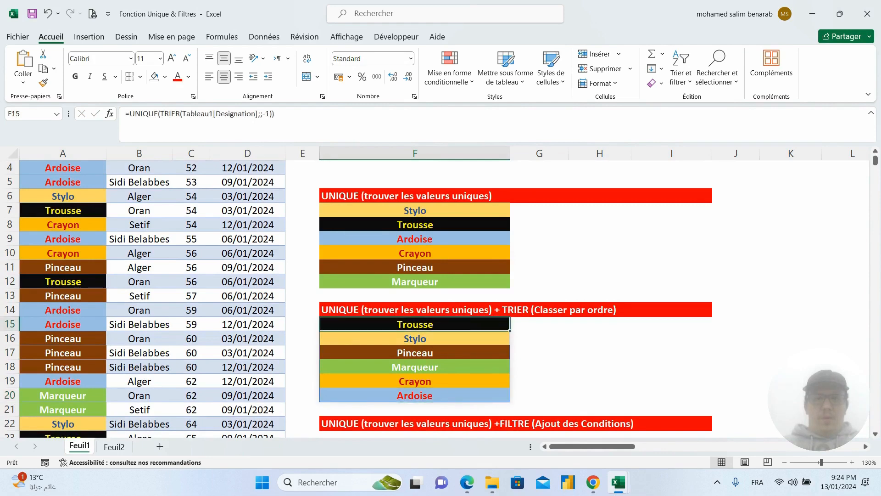
{"action": "key", "text": "F2"}
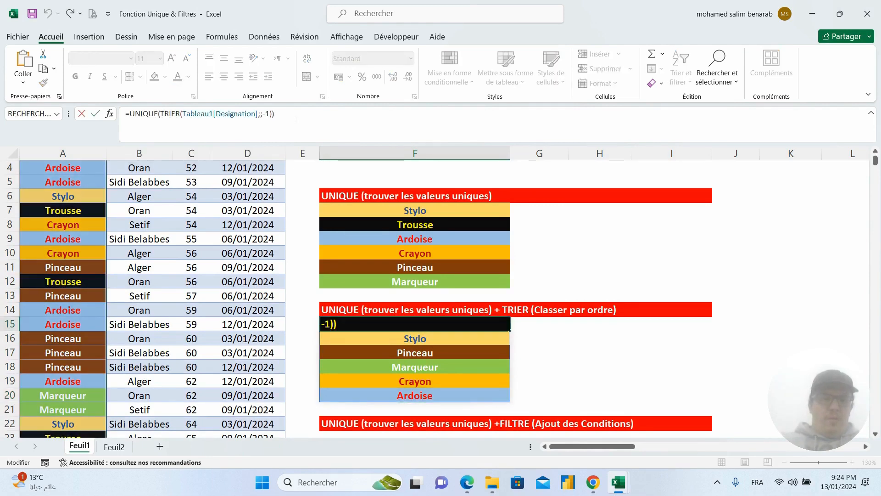
{"action": "key", "text": "Return"}
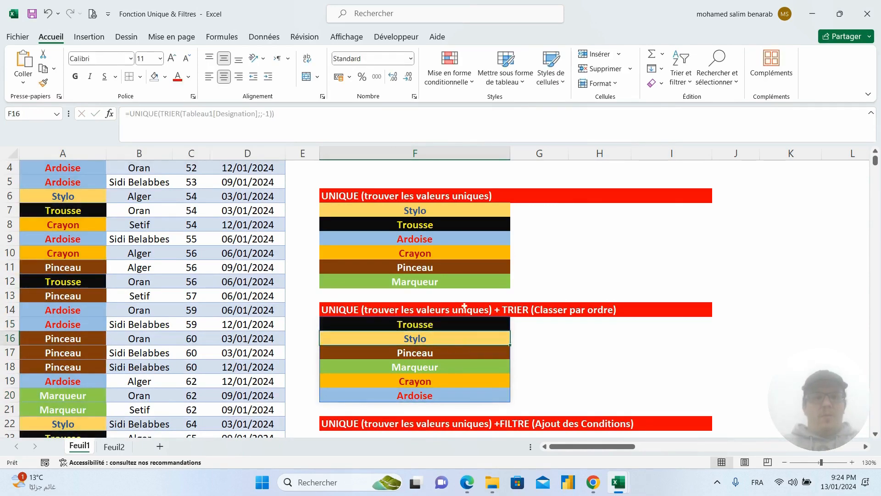
{"action": "scroll", "coordinate": [469, 327], "scroll_direction": "down", "scroll_amount": 3}
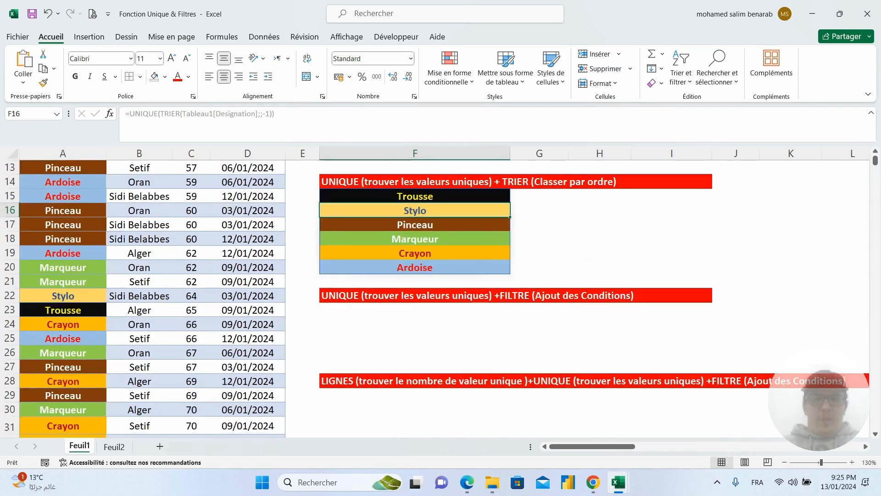
- Examine the Conditions table in F2:J3 and the empty UNIQUE + FILTRE section starting at F23
{"action": "left_click", "coordinate": [393, 312]}
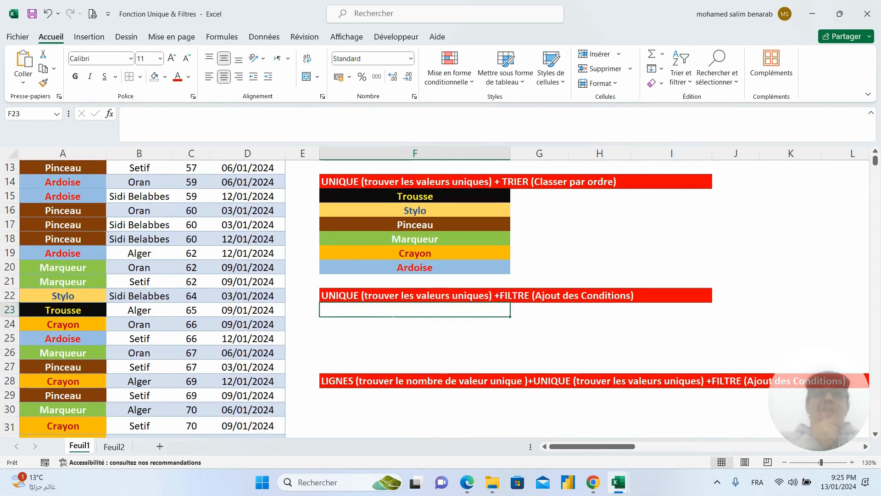
{"action": "scroll", "coordinate": [394, 315], "scroll_direction": "up", "scroll_amount": 2}
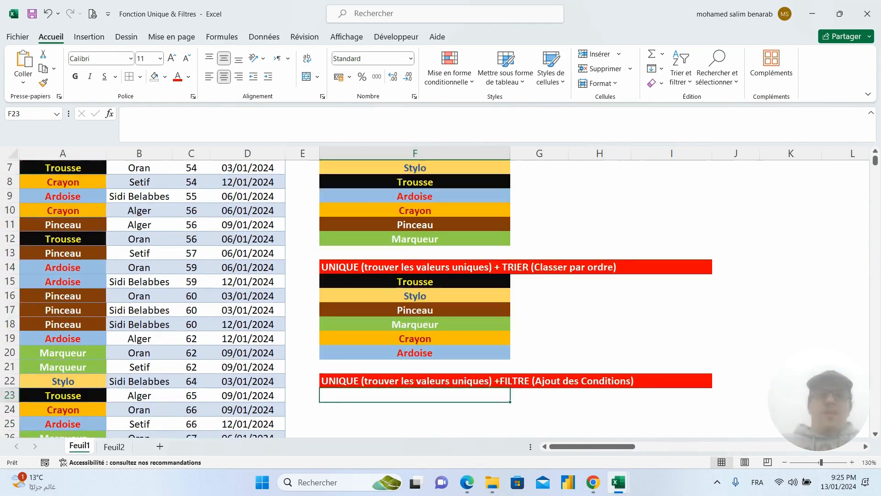
{"action": "scroll", "coordinate": [393, 315], "scroll_direction": "up", "scroll_amount": 2}
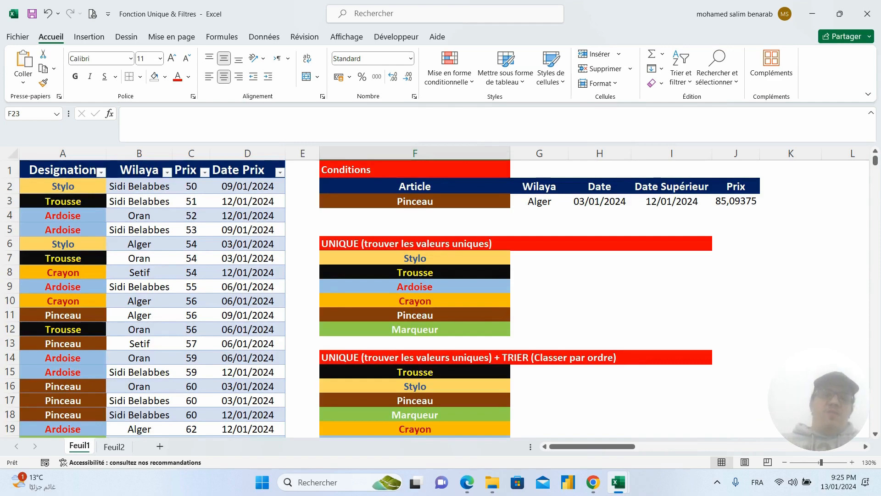
{"action": "scroll", "coordinate": [546, 325], "scroll_direction": "down", "scroll_amount": 3}
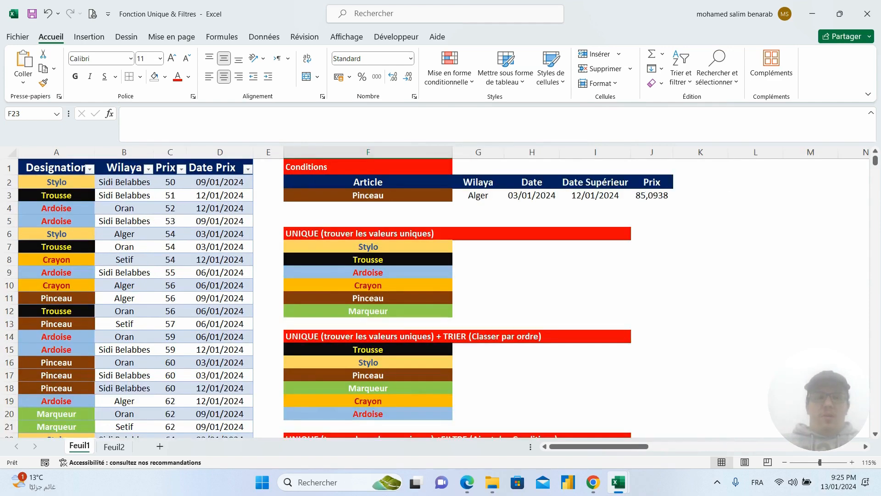
{"action": "scroll", "coordinate": [546, 326], "scroll_direction": "up", "scroll_amount": 1}
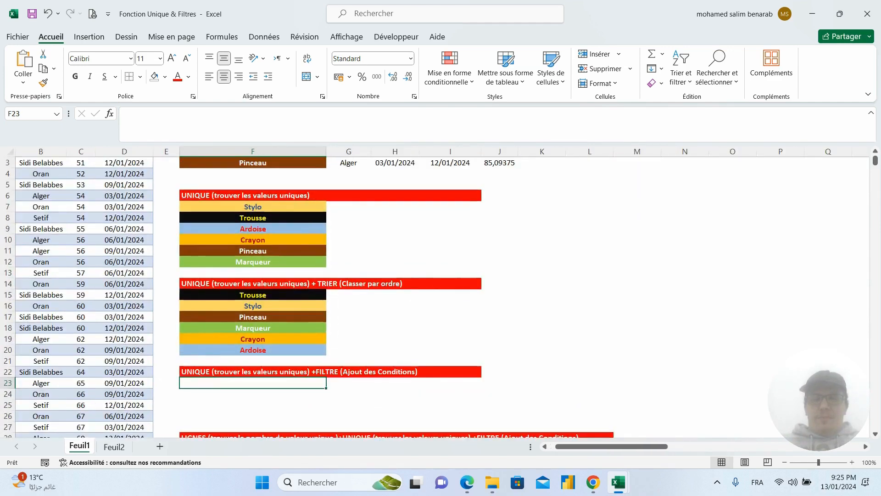
{"action": "left_click_drag", "start_coordinate": [625, 449], "coordinate": [625, 449]}
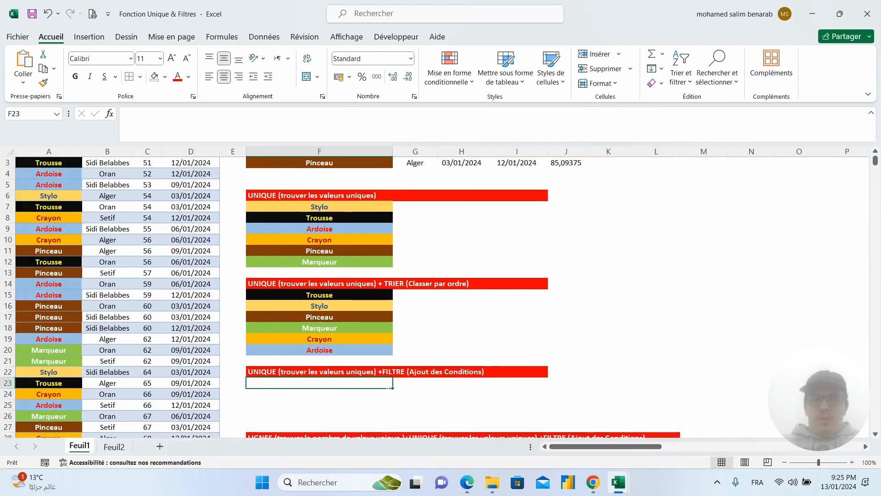
{"action": "scroll", "coordinate": [625, 448], "scroll_direction": "up", "scroll_amount": 1}
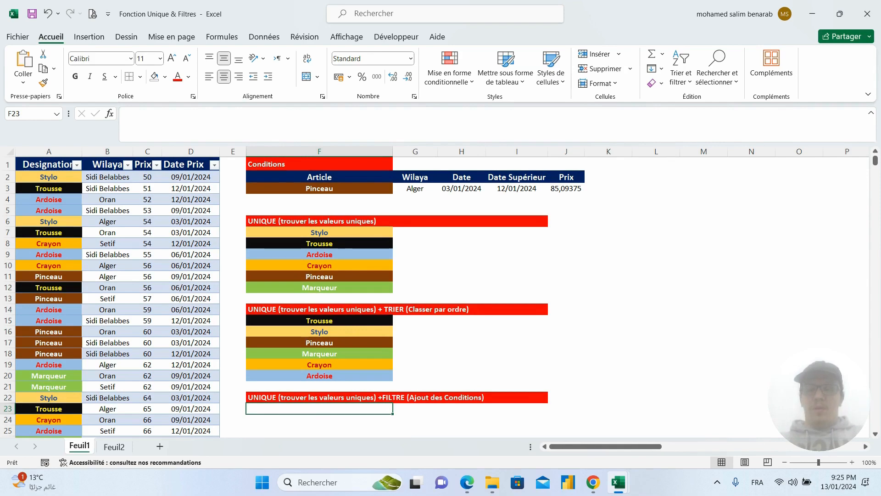
{"action": "type", "text": "="}
{"action": "key", "text": "Escape"}
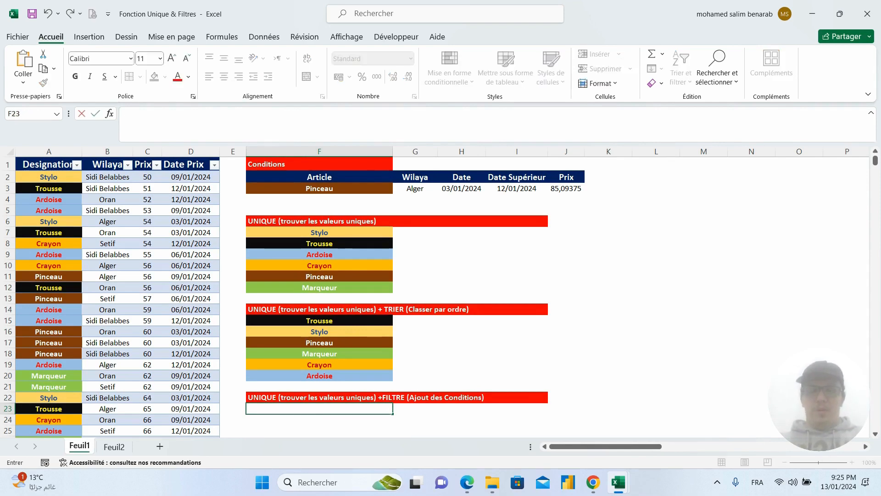
{"action": "left_click", "coordinate": [461, 354]}
{"action": "scroll", "coordinate": [461, 353], "scroll_direction": "up", "scroll_amount": 3}
{"action": "scroll", "coordinate": [461, 321], "scroll_direction": "down", "scroll_amount": 2}
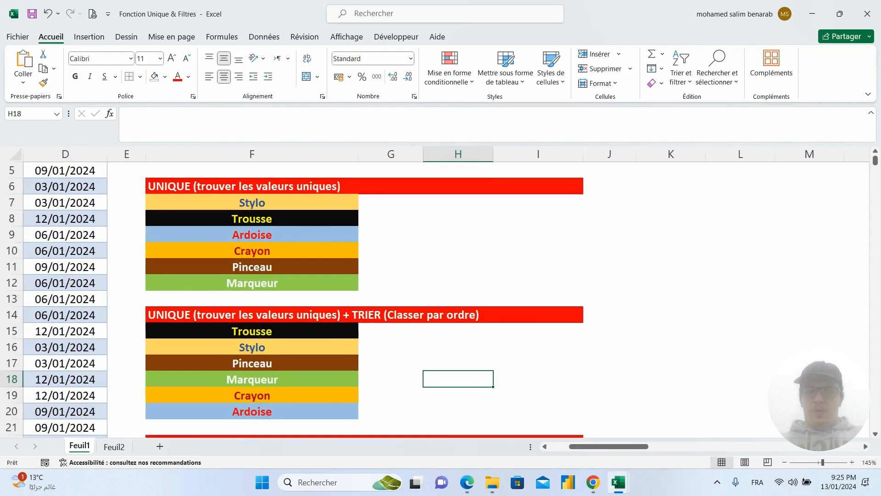
{"action": "left_click_drag", "start_coordinate": [617, 448], "coordinate": [596, 449]}
- Begin the formula =UNIQUE(FILTRE(Tableau1[Designation]; in F23, with the Designation column as the array to filter
{"action": "left_click", "coordinate": [416, 415]}
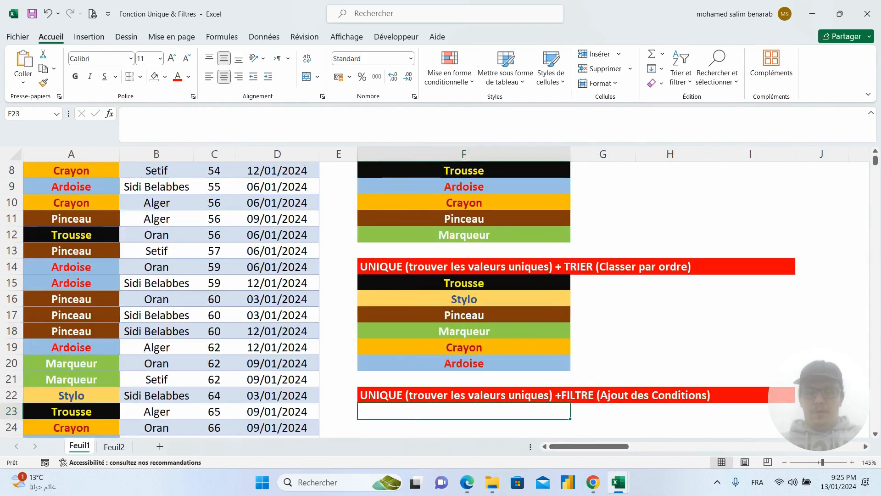
{"action": "type", "text": "=uni"}
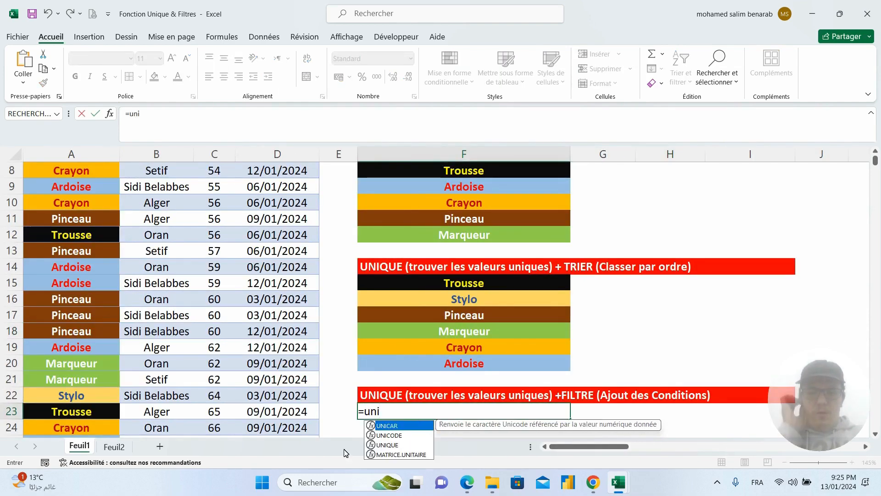
{"action": "double_click", "coordinate": [390, 445]}
{"action": "type", "text": "fil"}
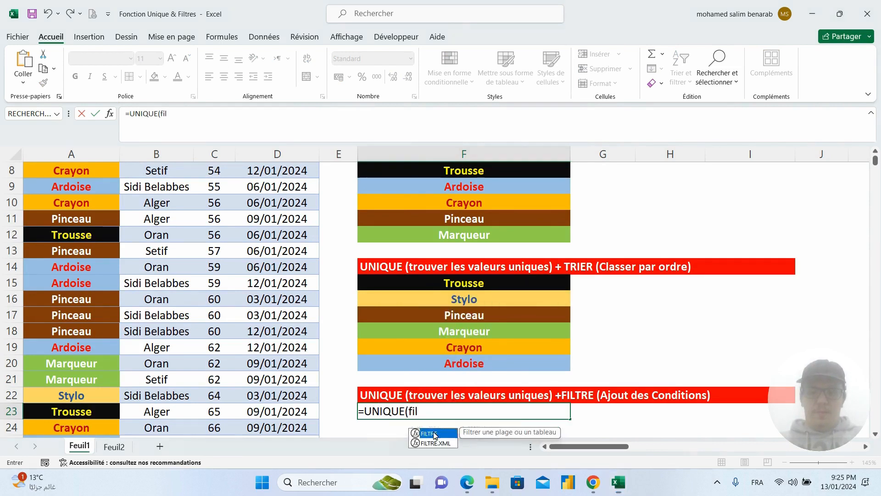
{"action": "double_click", "coordinate": [431, 433]}
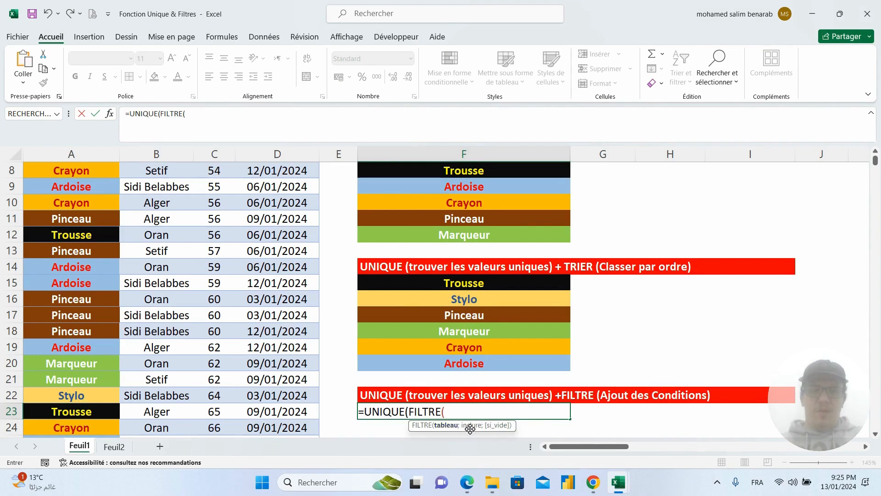
{"action": "scroll", "coordinate": [122, 177], "scroll_direction": "up", "scroll_amount": 3}
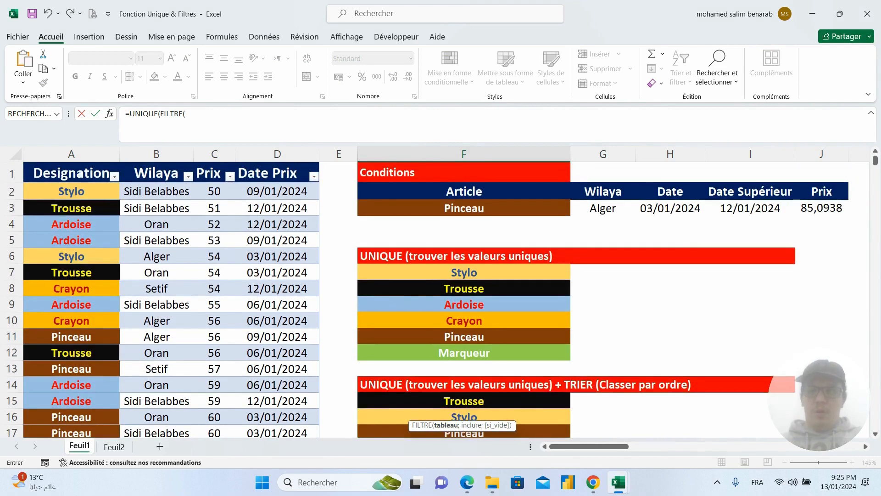
{"action": "left_click", "coordinate": [76, 170]}
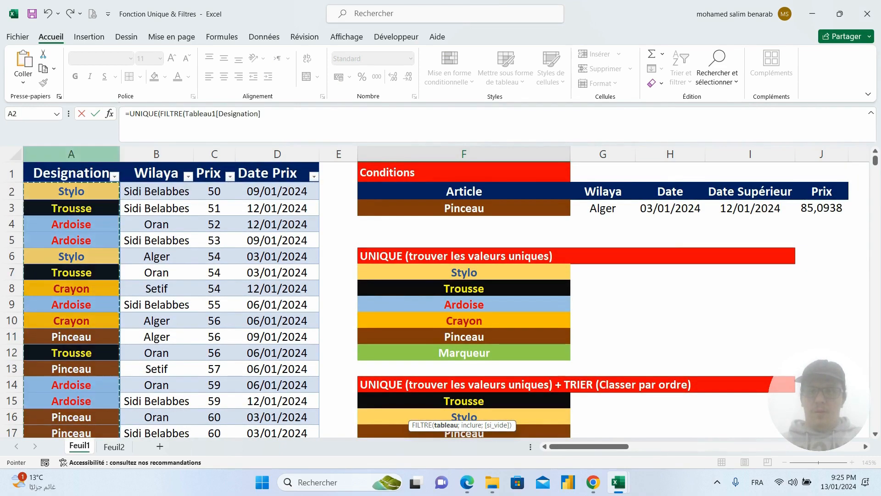
{"action": "scroll", "coordinate": [76, 170], "scroll_direction": "down", "scroll_amount": 3}
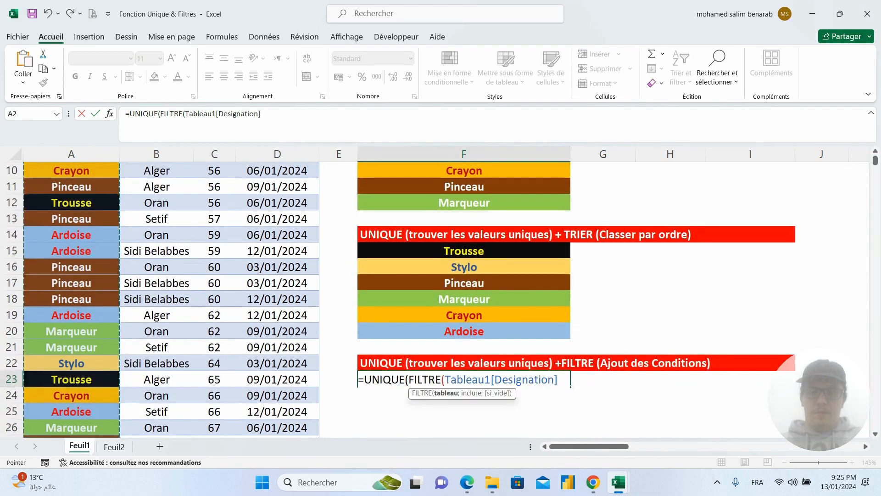
{"action": "type", "text": ";"}
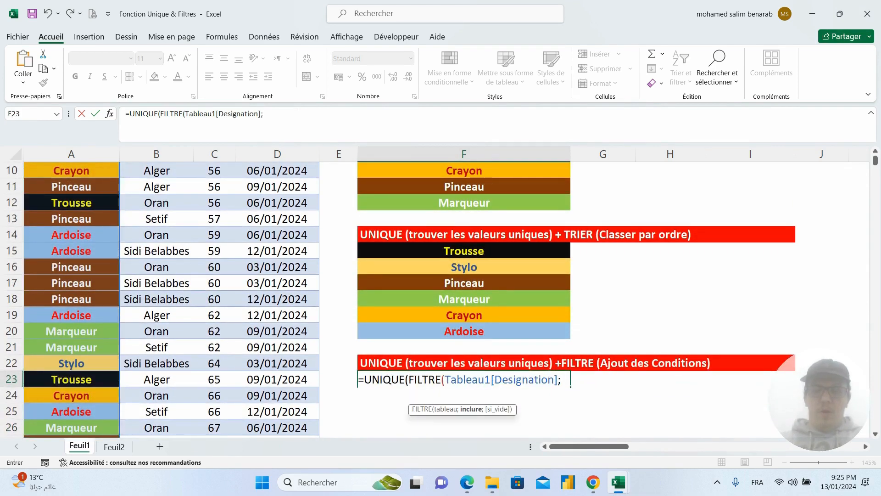
- Add the first FILTRE condition (Tableau1[Wilaya]=$G$3) to the F23 formula, with G3 as an absolute reference
{"action": "type", "text": "("}
{"action": "scroll", "coordinate": [532, 357], "scroll_direction": "up", "scroll_amount": 3}
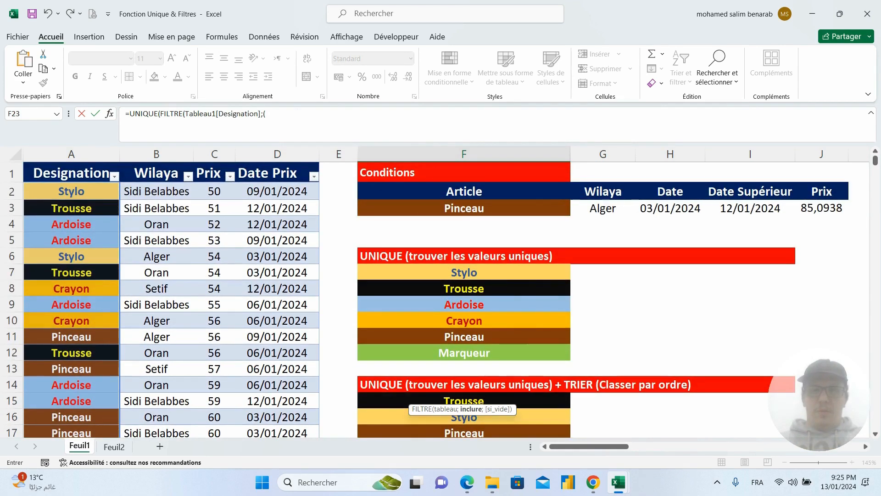
{"action": "key", "text": "F2"}
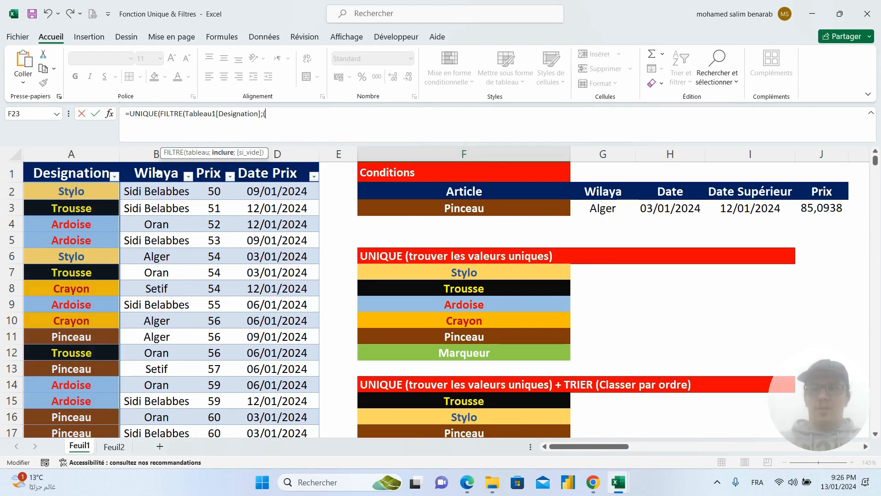
{"action": "left_click", "coordinate": [154, 169]}
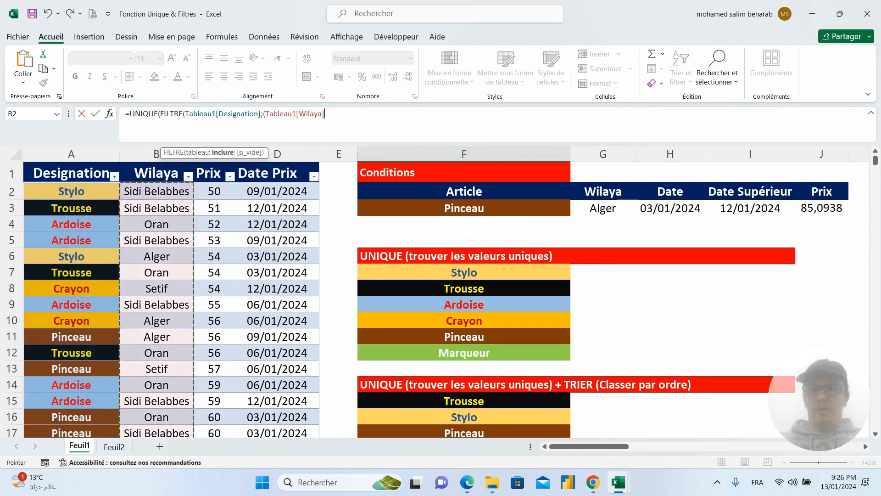
{"action": "type", "text": "="}
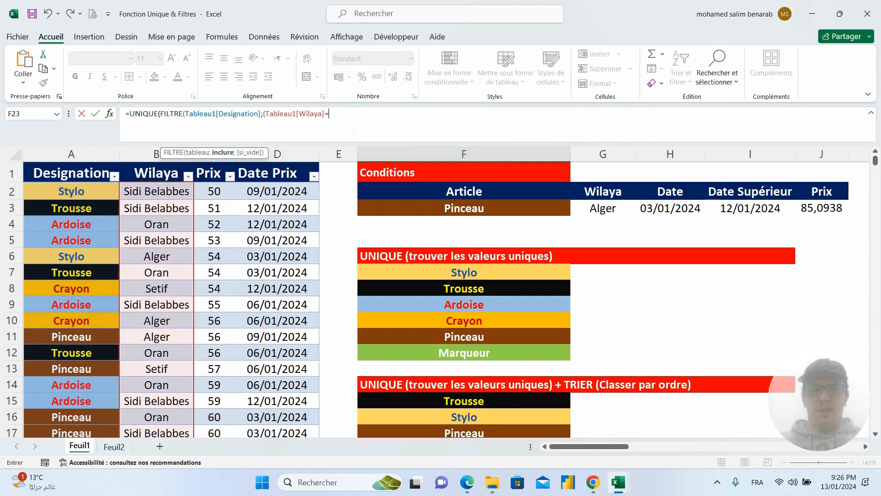
{"action": "left_click", "coordinate": [601, 210]}
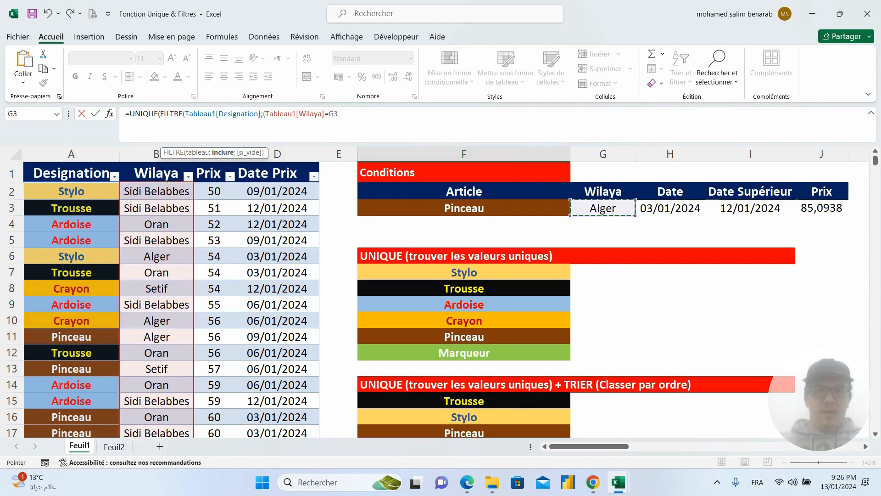
{"action": "type", "text": ")"}
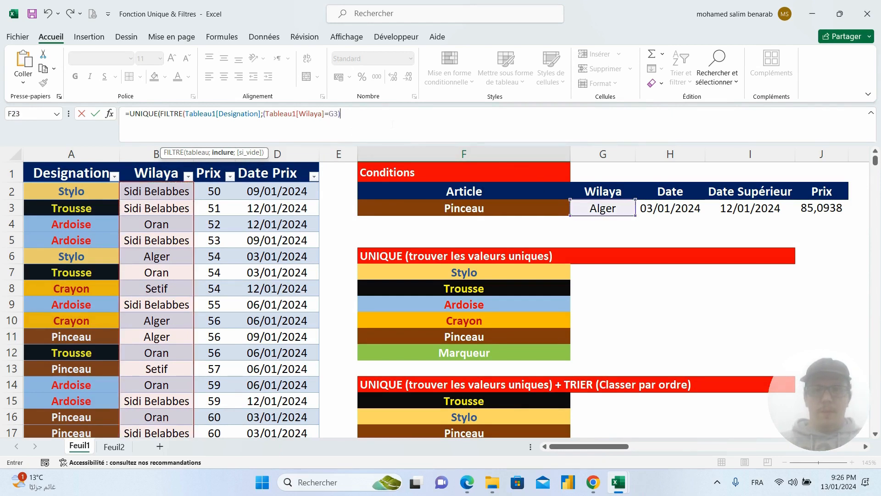
{"action": "left_click", "coordinate": [334, 114]}
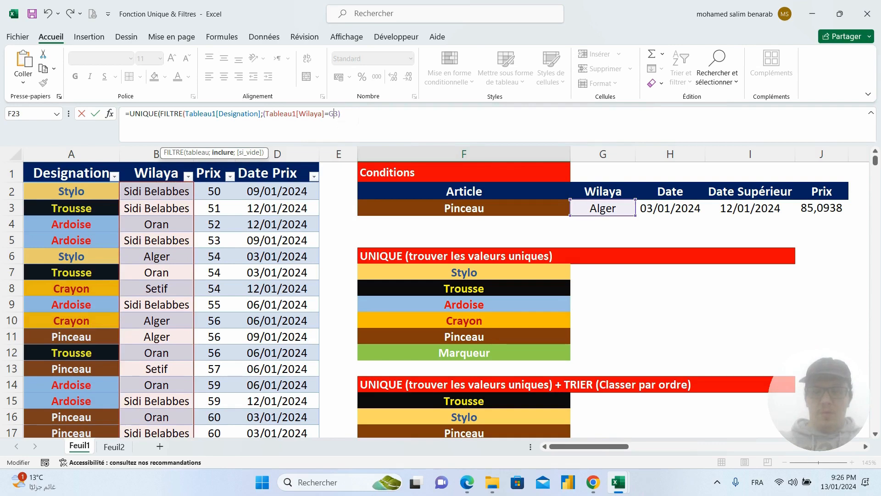
{"action": "key", "text": "F4"}
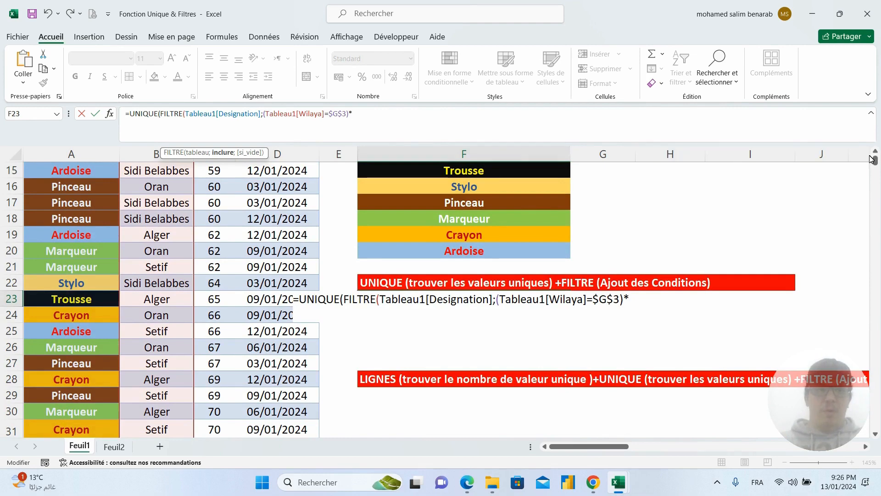
- Add the second FILTRE condition *(Tableau1[Date Prix]>$H$3) to the F23 formula, with H3 as an absolute reference
{"action": "left_click_drag", "start_coordinate": [874, 160], "coordinate": [875, 157]}
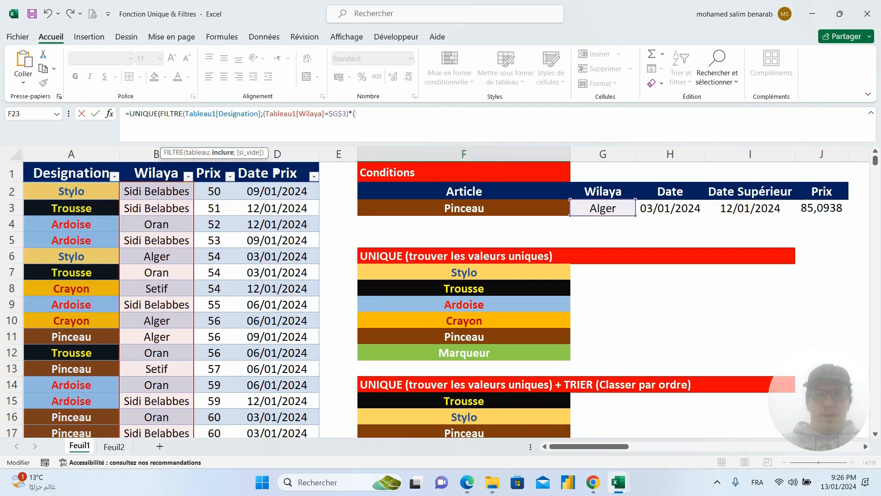
{"action": "left_click", "coordinate": [283, 170]}
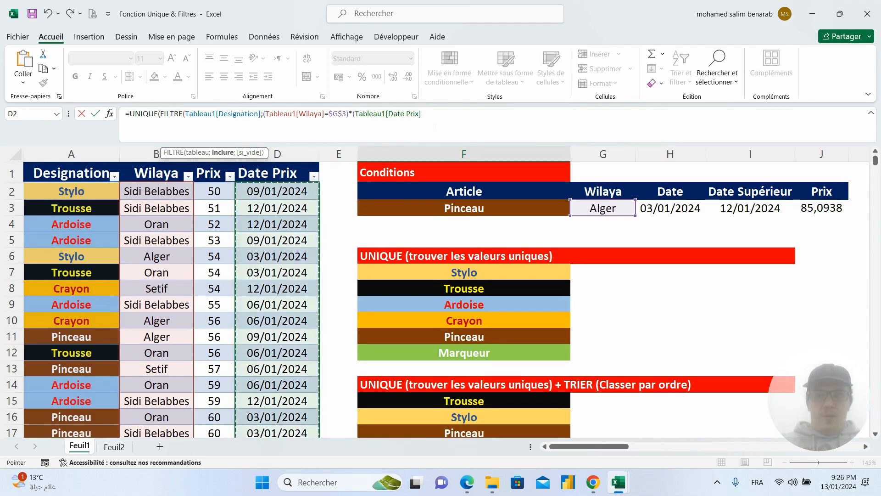
{"action": "type", "text": ">"}
{"action": "scroll", "coordinate": [427, 299], "scroll_direction": "down", "scroll_amount": 3}
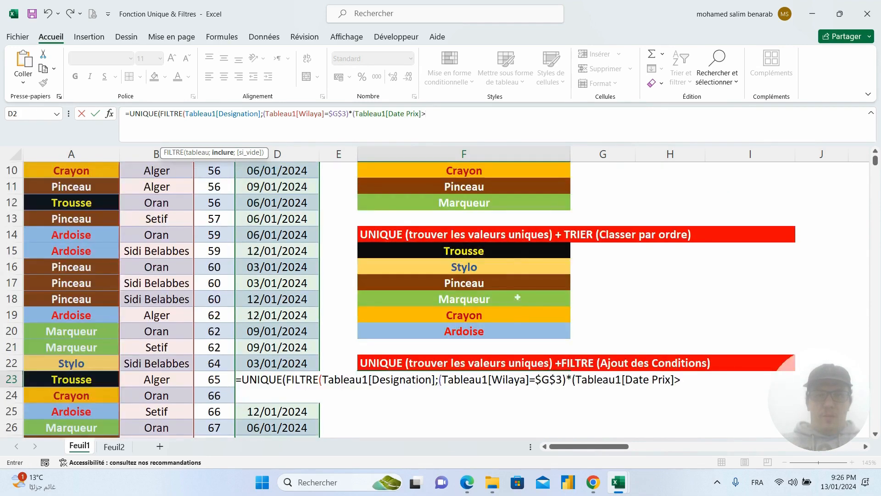
{"action": "scroll", "coordinate": [427, 298], "scroll_direction": "up", "scroll_amount": 3}
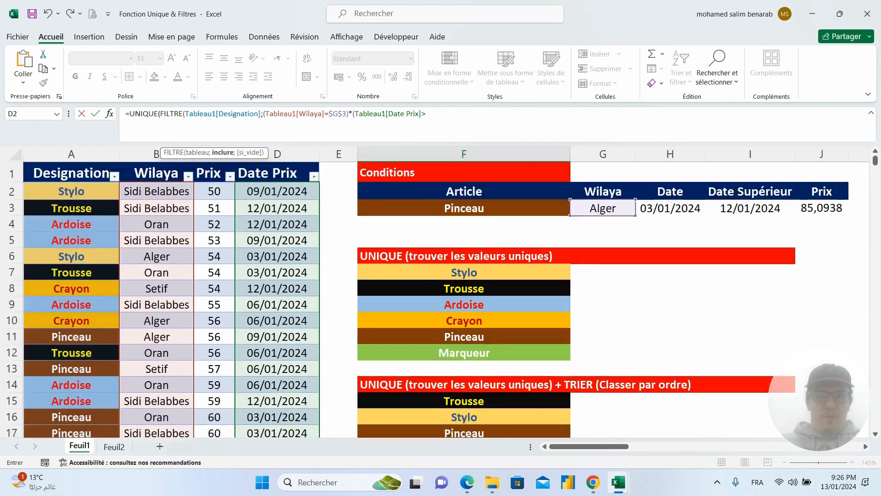
{"action": "left_click", "coordinate": [478, 120]}
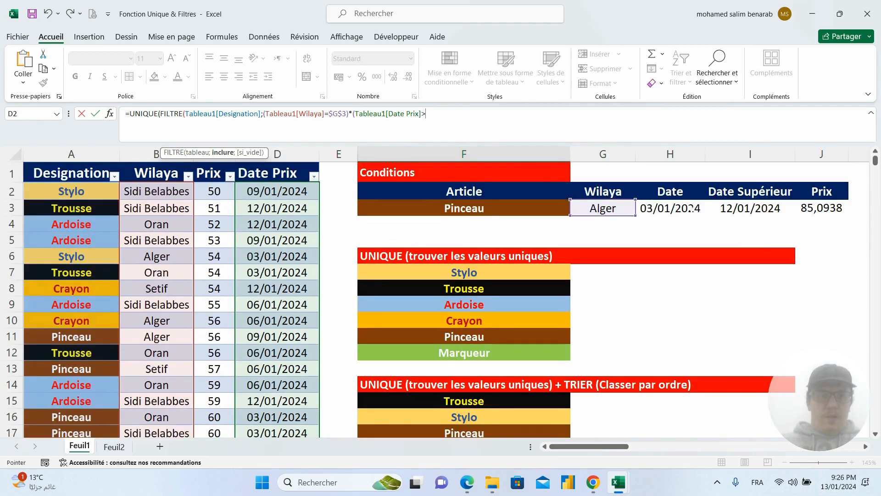
{"action": "left_click", "coordinate": [670, 207]}
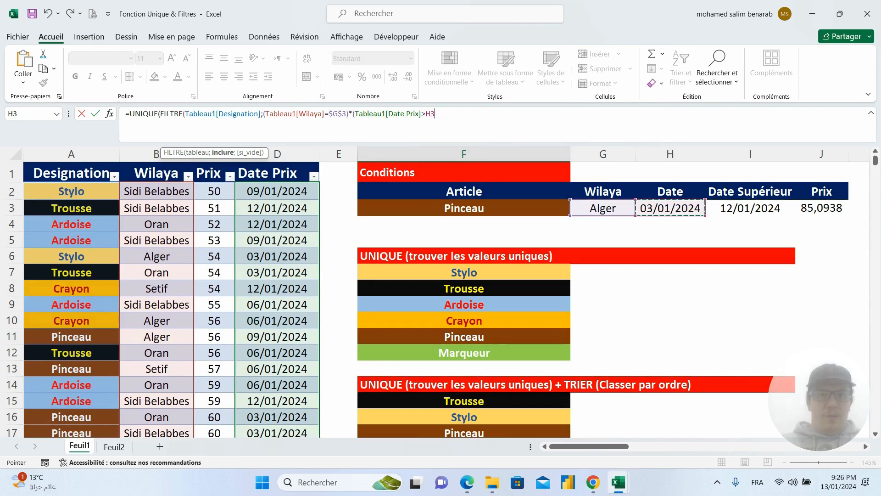
{"action": "key", "text": "F2"}
{"action": "key", "text": "F4"}
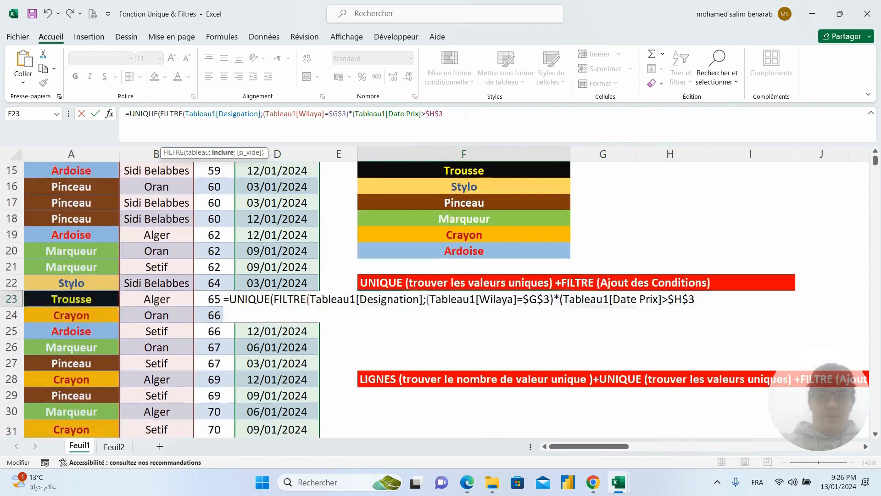
{"action": "type", "text": ")"}
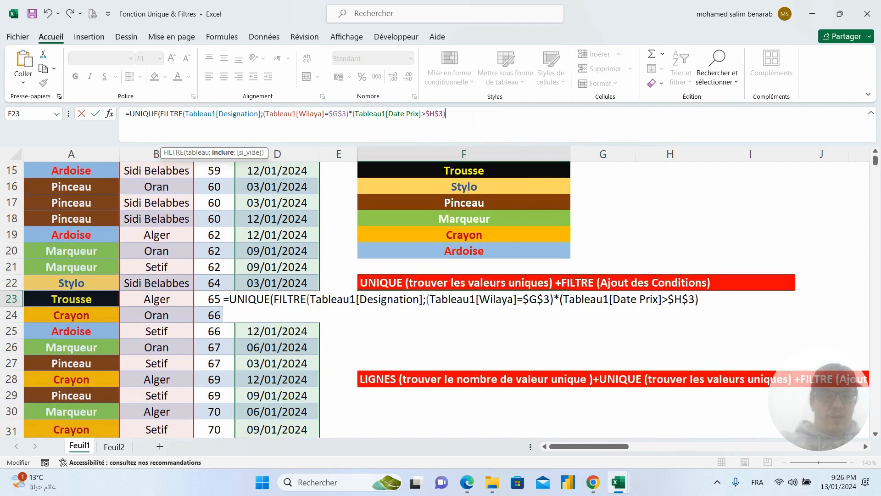
- Add the third FILTRE condition *(Tableau1[Date Prix]<$I$3) to the F23 formula, with I3 as an absolute reference
{"action": "type", "text": "*"}
{"action": "scroll", "coordinate": [440, 299], "scroll_direction": "up", "scroll_amount": 5}
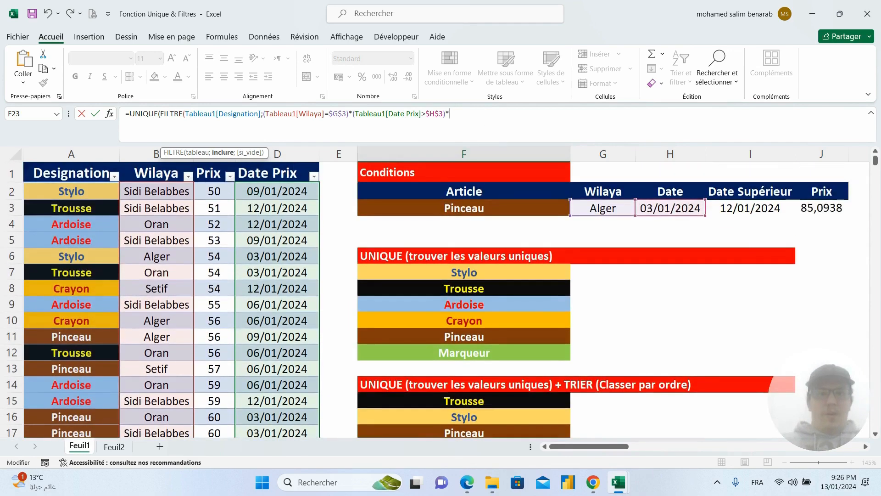
{"action": "type", "text": "("}
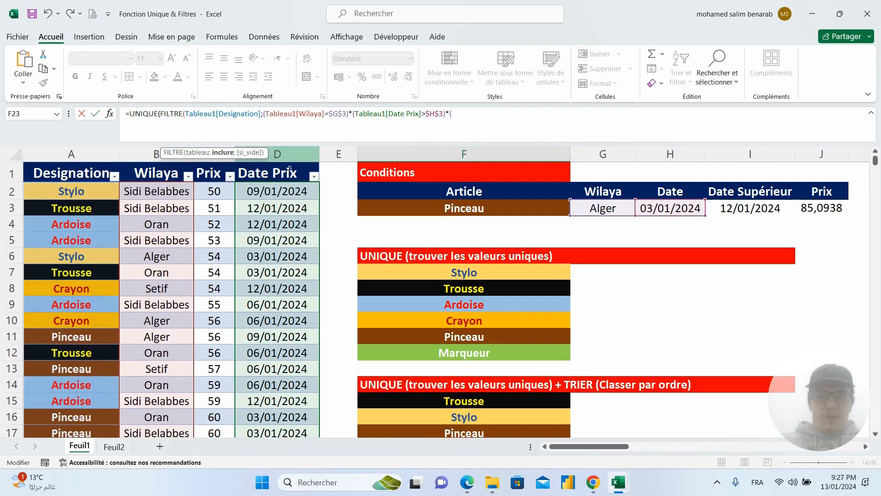
{"action": "type", "text": "D:"}
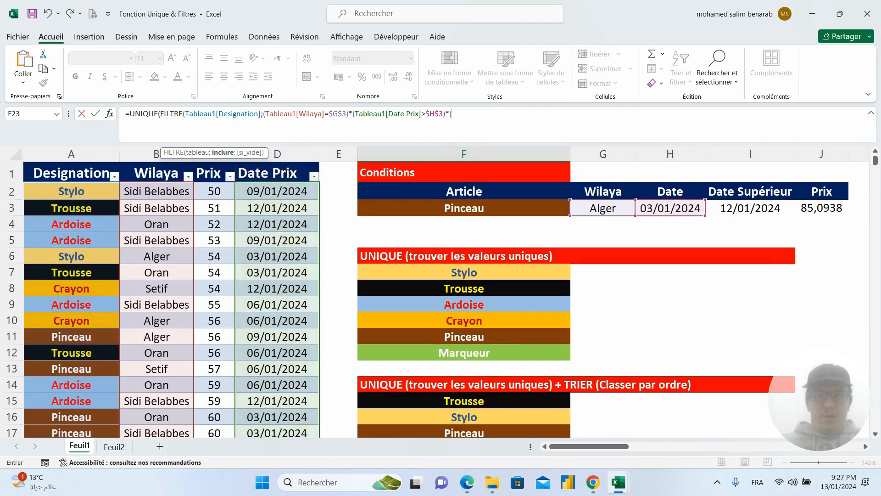
{"action": "left_click", "coordinate": [292, 173]}
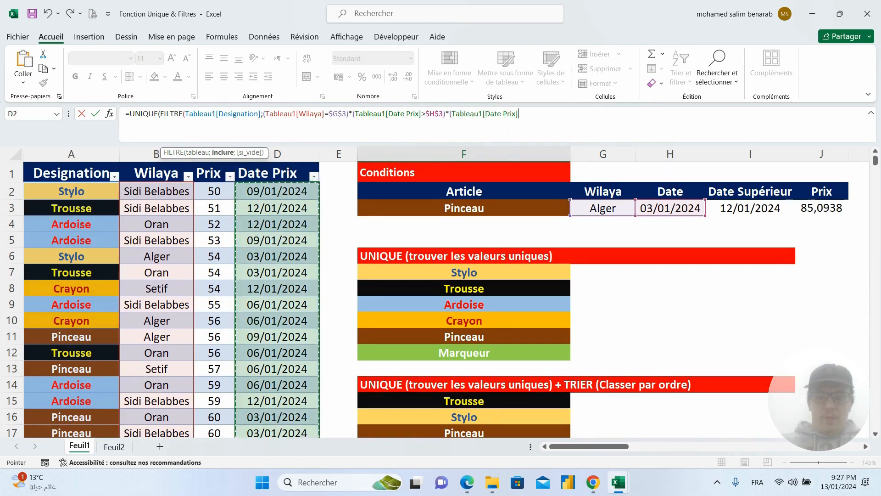
{"action": "type", "text": "<"}
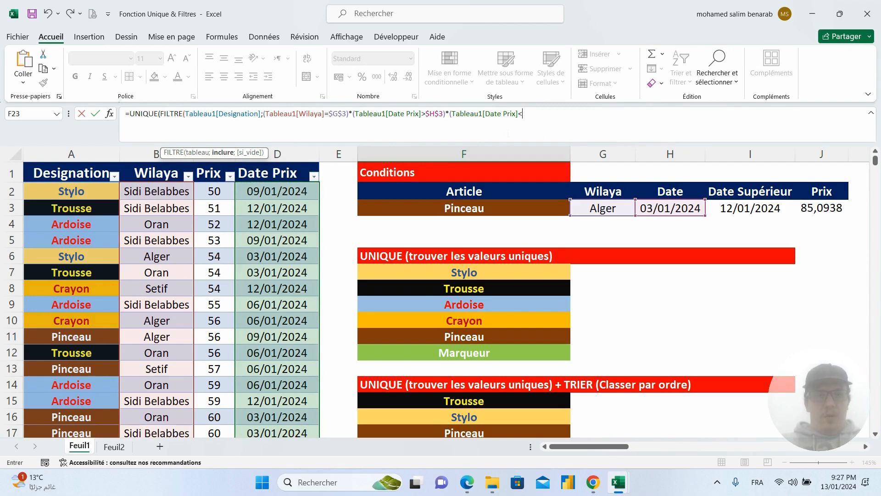
{"action": "left_click", "coordinate": [749, 208]}
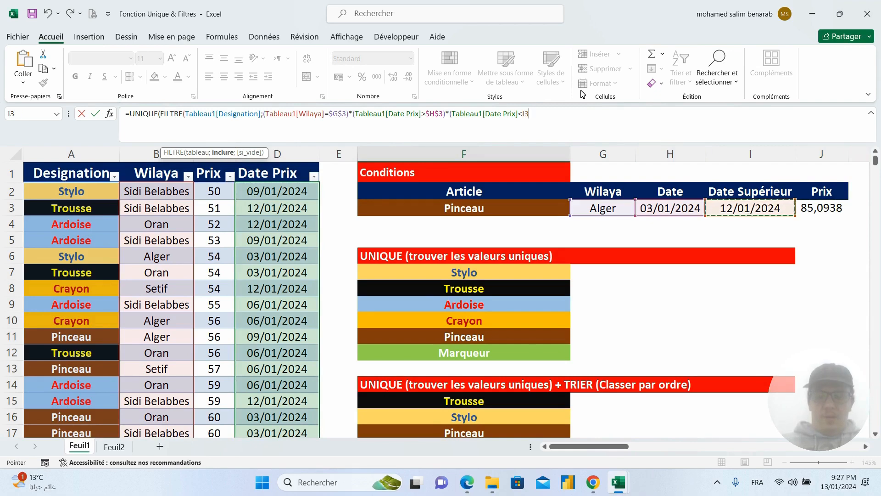
{"action": "key", "text": "F4"}
{"action": "key", "text": "F2"}
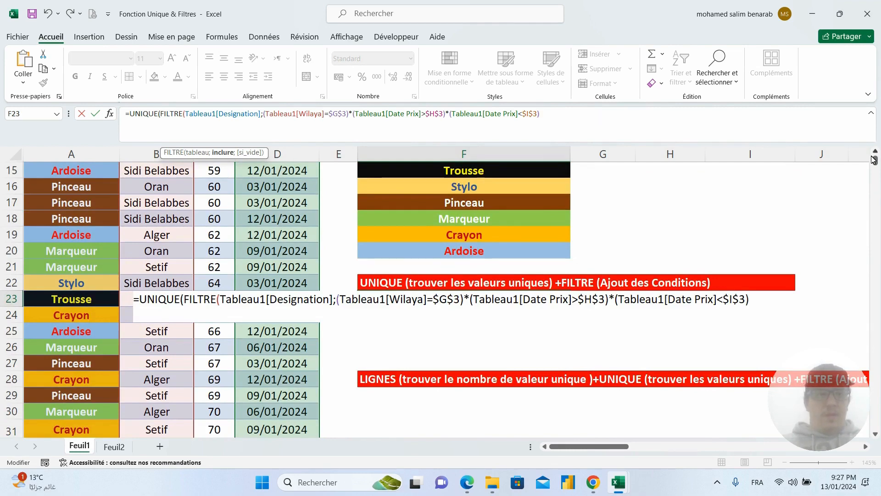
- Add the fourth FILTRE condition *(Tableau1[Prix]<$J$3) to the F23 formula, with J3 as an absolute reference
{"action": "scroll", "coordinate": [875, 165], "scroll_direction": "up", "scroll_amount": 5}
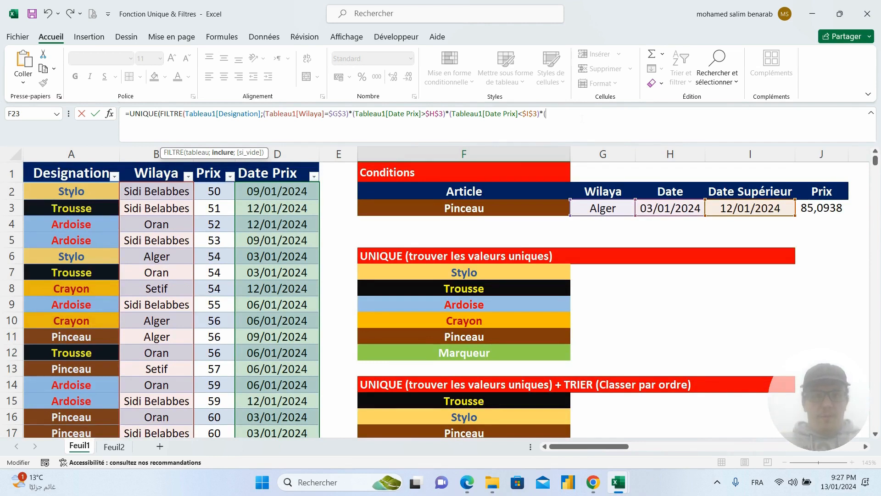
{"action": "left_click", "coordinate": [219, 173]}
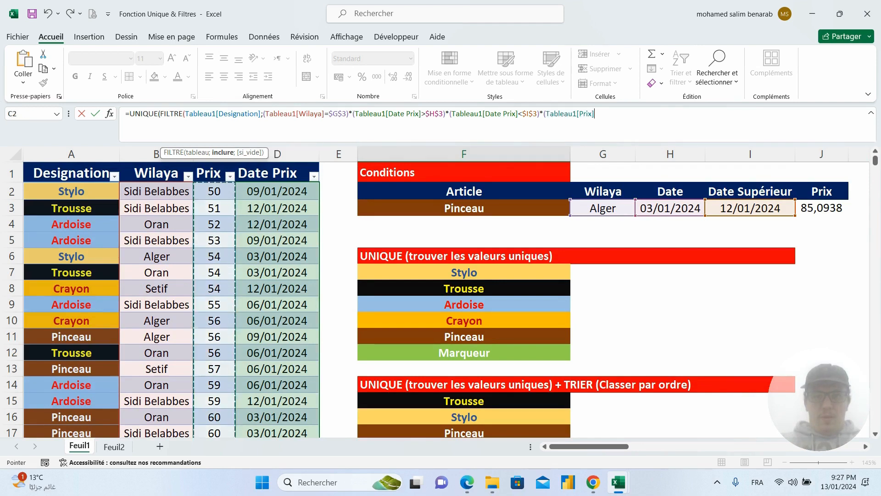
{"action": "type", "text": "<"}
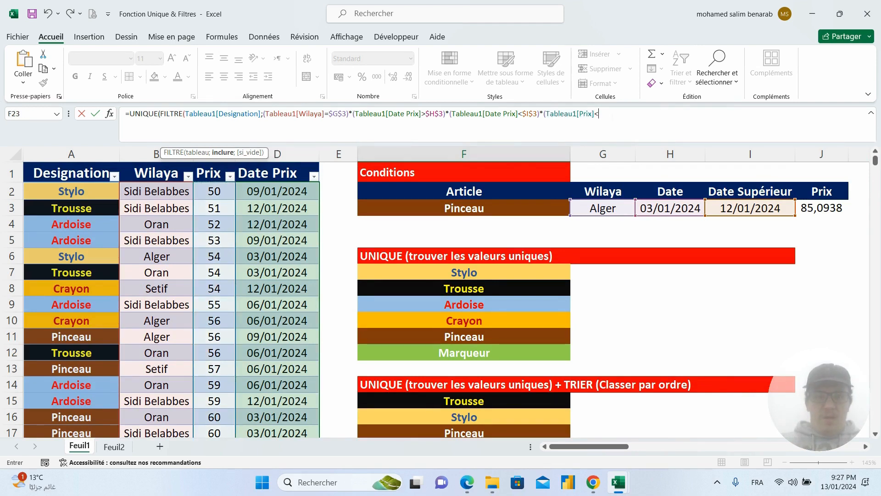
{"action": "left_click", "coordinate": [821, 207]}
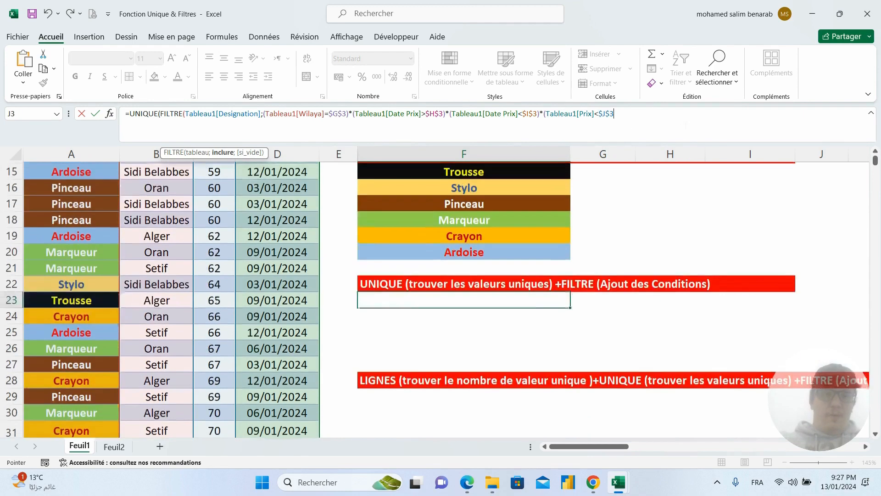
{"action": "key", "text": "F4"}
{"action": "type", "text": ")"}
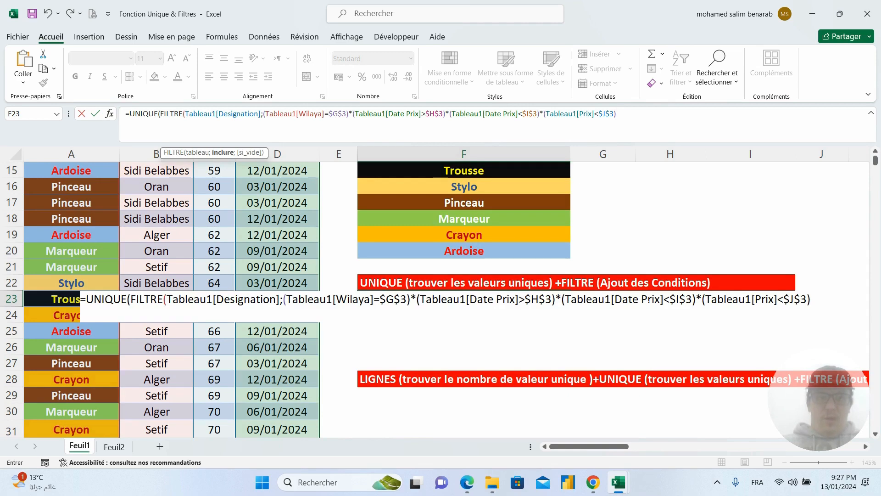
- Check the conditions, close the FILTRE and UNIQUE parentheses, and enter the completed formula in F23
{"action": "scroll", "coordinate": [440, 298], "scroll_direction": "up", "scroll_amount": 5}
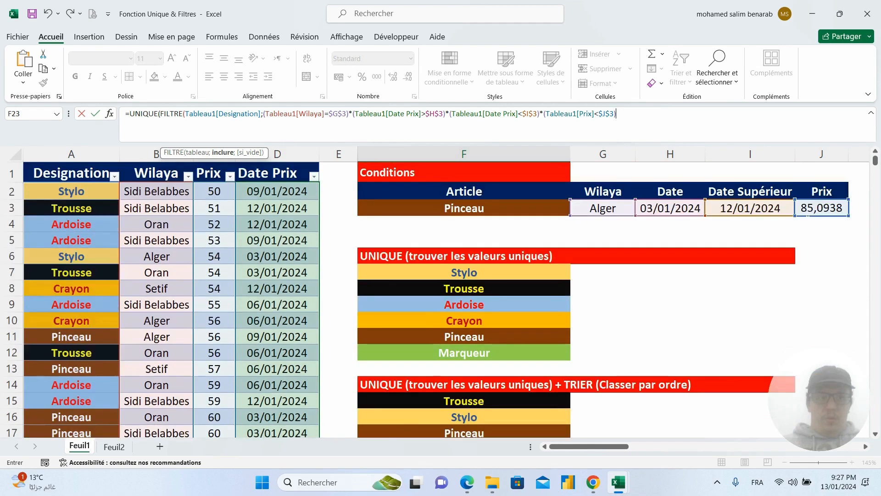
{"action": "scroll", "coordinate": [440, 298], "scroll_direction": "down", "scroll_amount": 6}
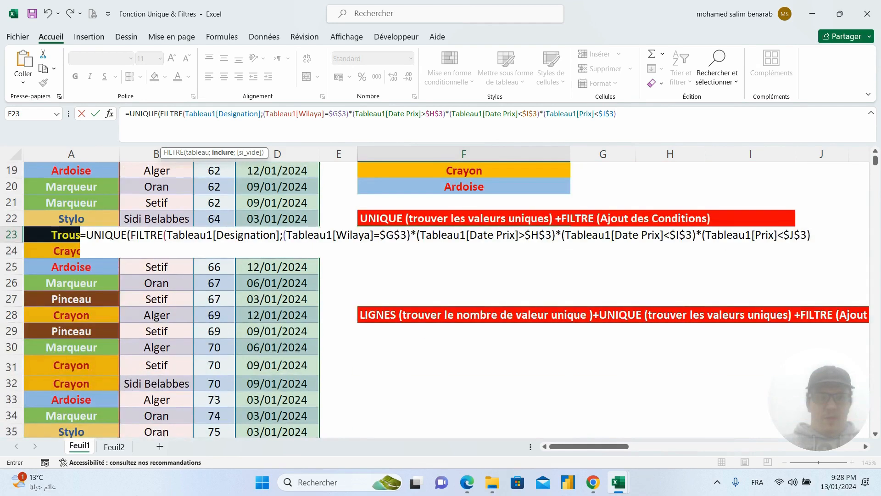
{"action": "scroll", "coordinate": [747, 240], "scroll_direction": "up", "scroll_amount": 3}
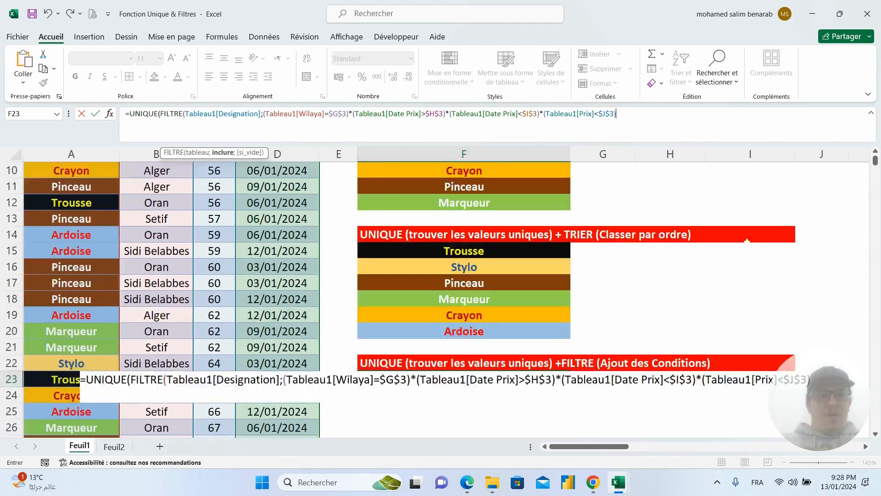
{"action": "scroll", "coordinate": [747, 241], "scroll_direction": "up", "scroll_amount": 3}
{"action": "scroll", "coordinate": [440, 298], "scroll_direction": "down", "scroll_amount": 2}
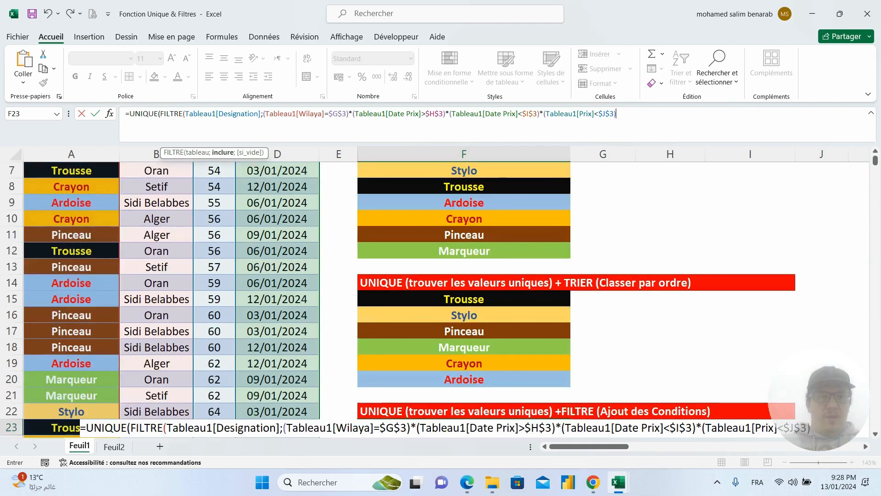
{"action": "scroll", "coordinate": [441, 298], "scroll_direction": "up", "scroll_amount": 1}
{"action": "scroll", "coordinate": [441, 299], "scroll_direction": "down", "scroll_amount": 3}
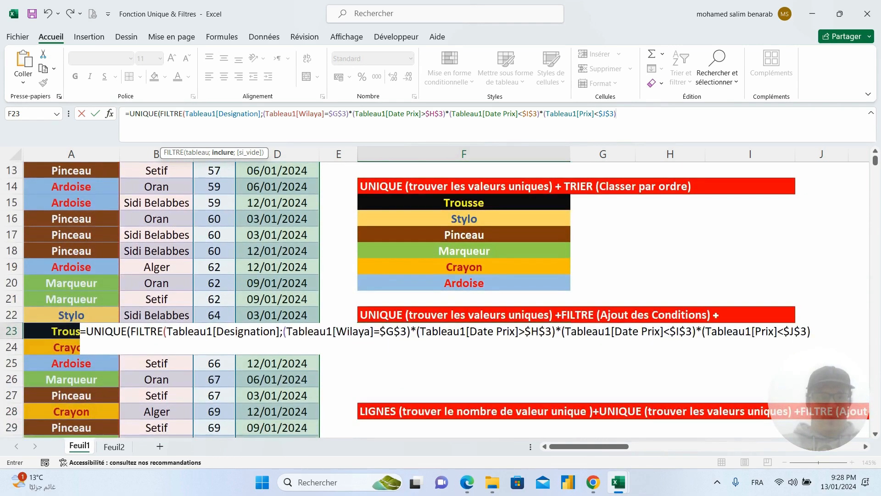
{"action": "left_click", "coordinate": [652, 124]}
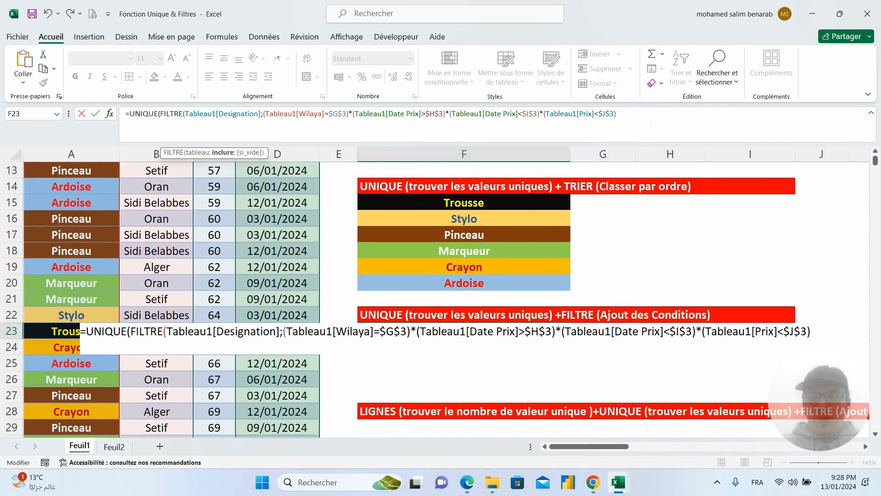
{"action": "type", "text": ")"}
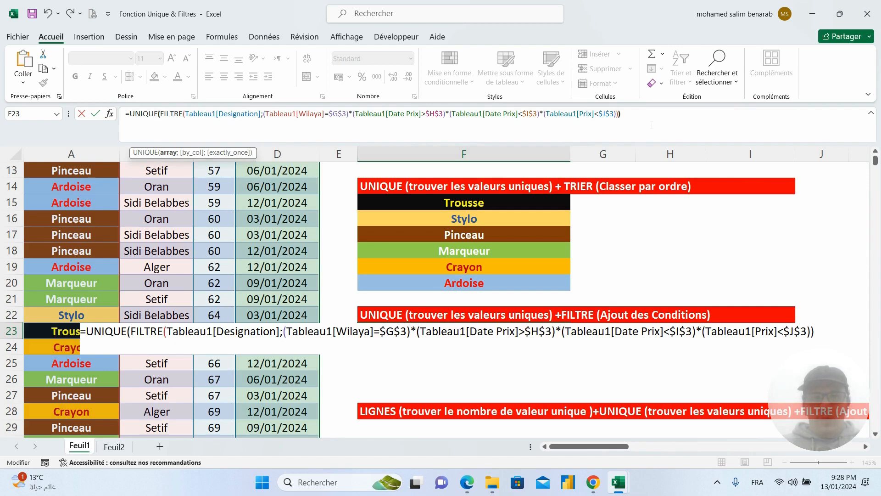
{"action": "type", "text": ")"}
{"action": "key", "text": "Return"}
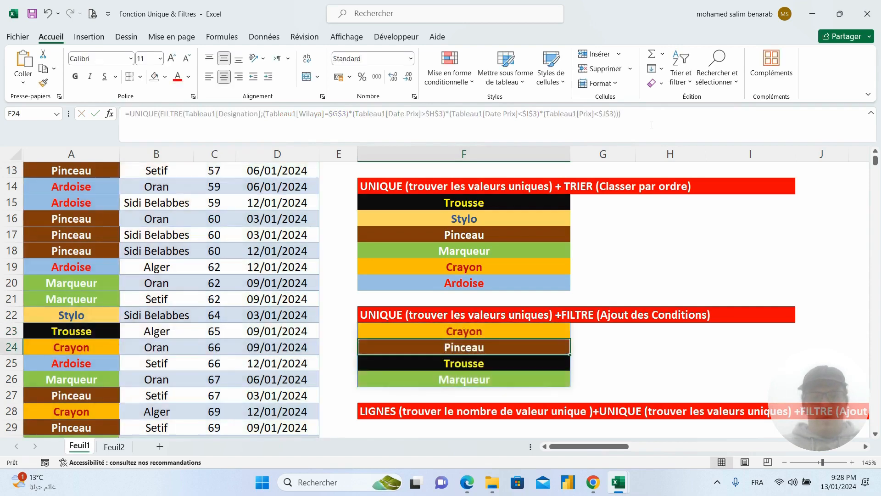
- Examine the list of unique designations returned by the UNIQUE + FILTRE formula in F23:F26
{"action": "scroll", "coordinate": [544, 264], "scroll_direction": "down", "scroll_amount": 2}
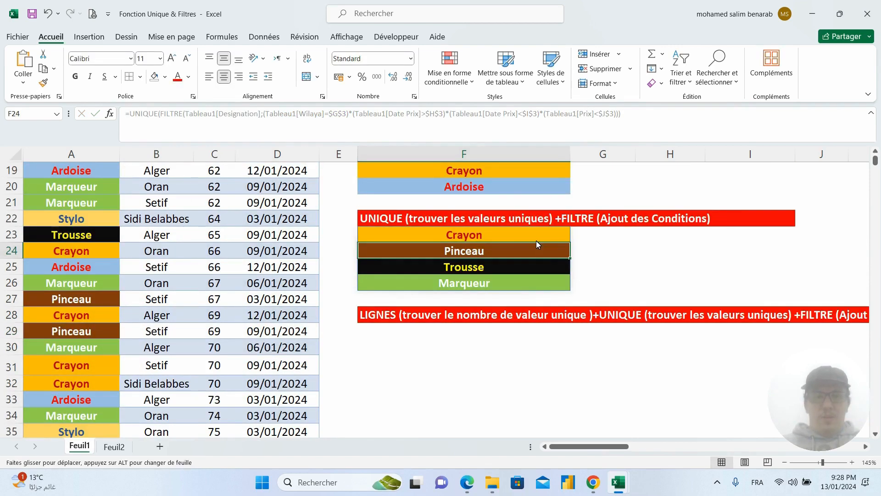
{"action": "left_click", "coordinate": [542, 239]}
{"action": "left_click_drag", "start_coordinate": [541, 239], "coordinate": [505, 282]}
{"action": "scroll", "coordinate": [509, 299], "scroll_direction": "up", "scroll_amount": 3}
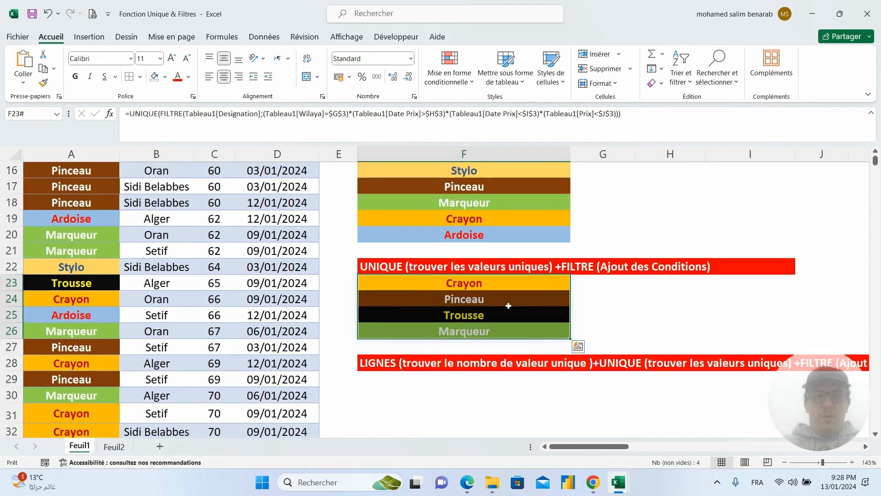
{"action": "scroll", "coordinate": [511, 320], "scroll_direction": "down", "scroll_amount": 1}
{"action": "left_click_drag", "start_coordinate": [512, 331], "coordinate": [517, 382]}
{"action": "left_click", "coordinate": [599, 363]}
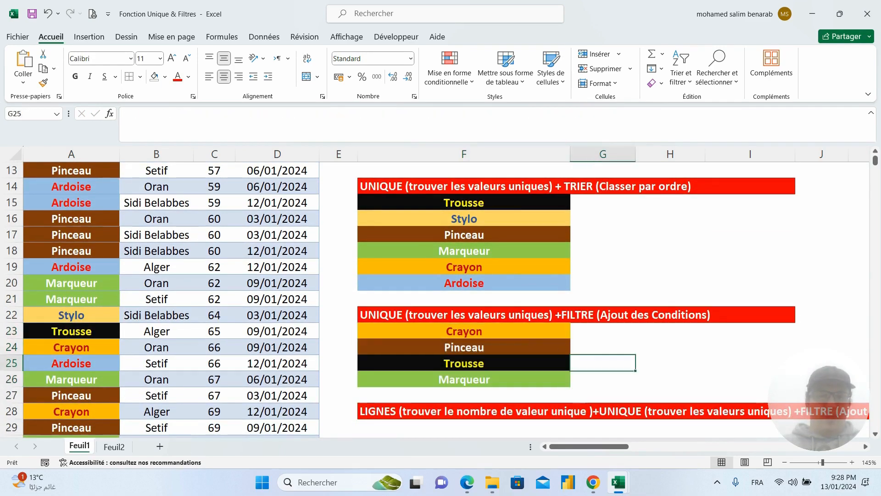
{"action": "left_click", "coordinate": [530, 336]}
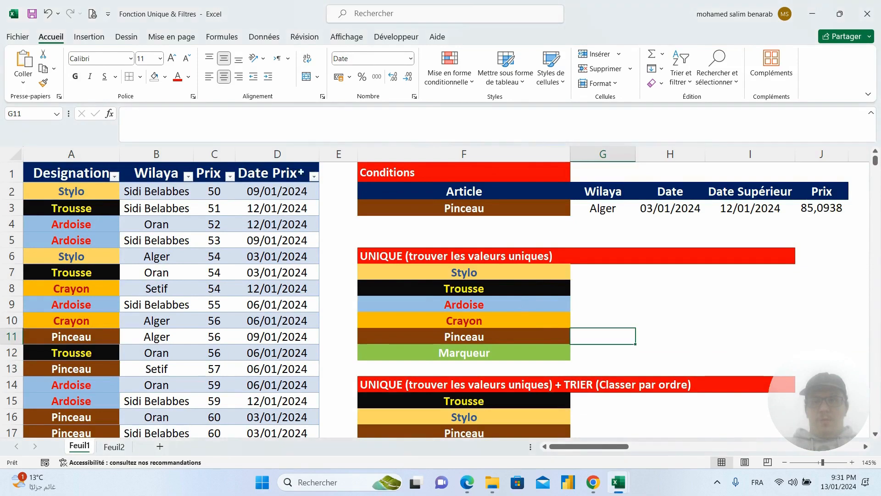
- Filter the Date Prix column of Tableau1 to exclude 03 and 12 janvier 2024
{"action": "left_click", "coordinate": [301, 171]}
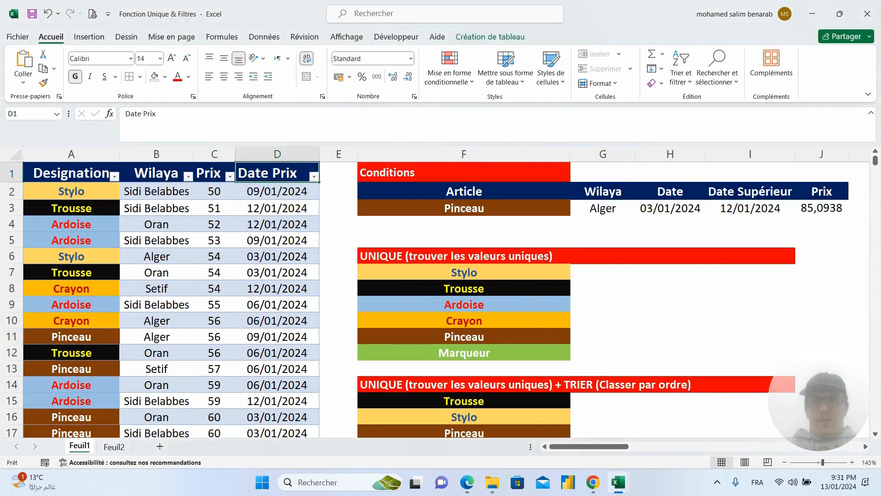
{"action": "left_click", "coordinate": [314, 177]}
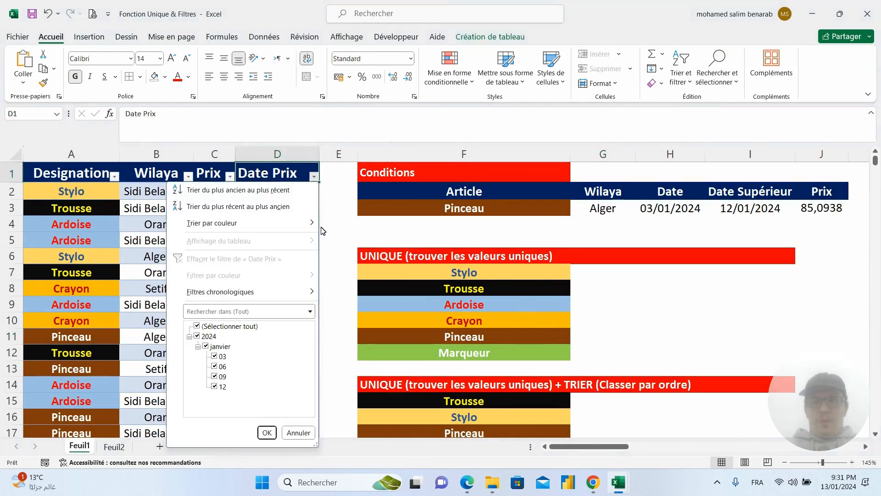
{"action": "left_click", "coordinate": [216, 356]}
{"action": "left_click", "coordinate": [221, 386]}
{"action": "left_click", "coordinate": [267, 432]}
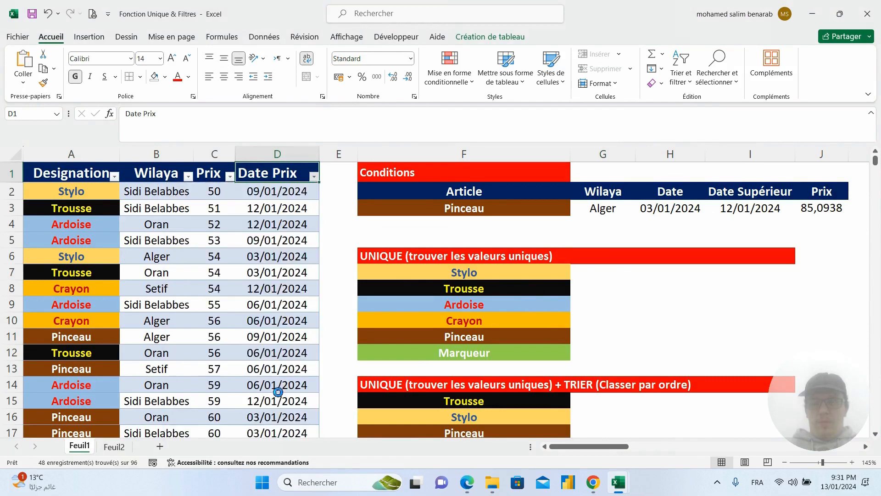
- Filter the Prix column of Tableau1 with an "est inférieur à" number condition for the price limit
{"action": "key", "text": "Left"}
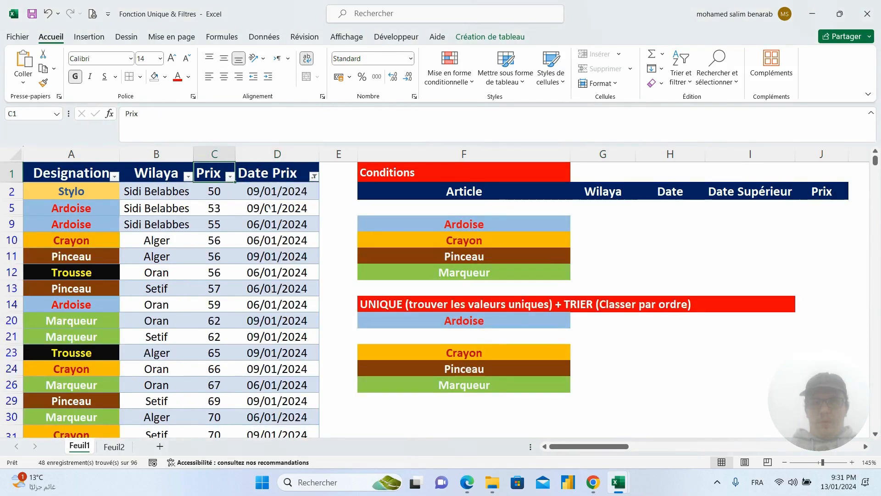
{"action": "left_click", "coordinate": [229, 176]}
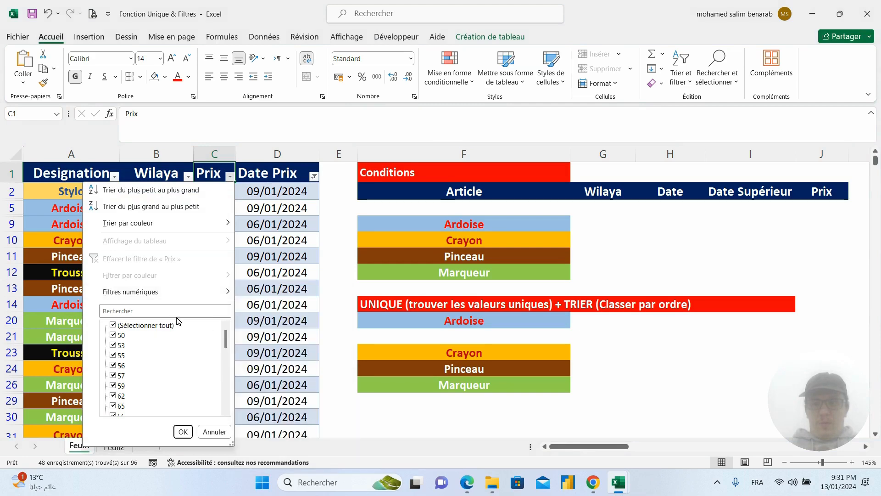
{"action": "mouse_move", "coordinate": [176, 294]}
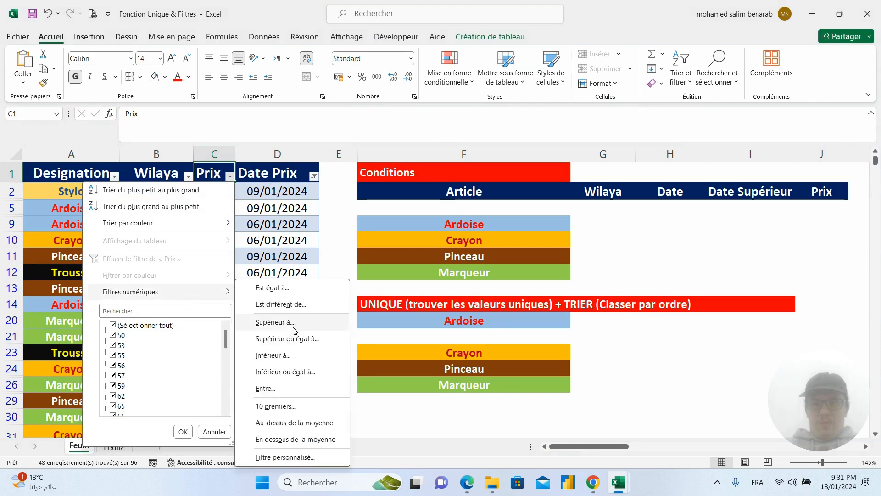
{"action": "left_click", "coordinate": [296, 356]}
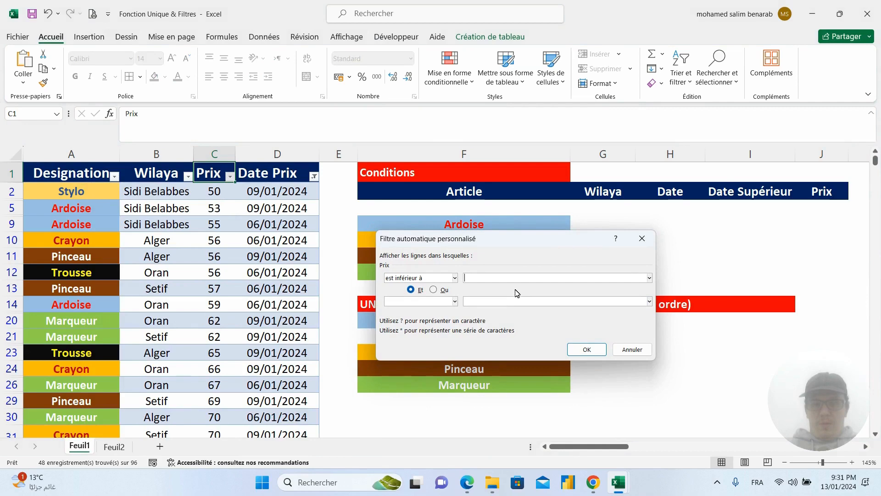
{"action": "type", "text": "60"}
{"action": "left_click", "coordinate": [573, 351]}
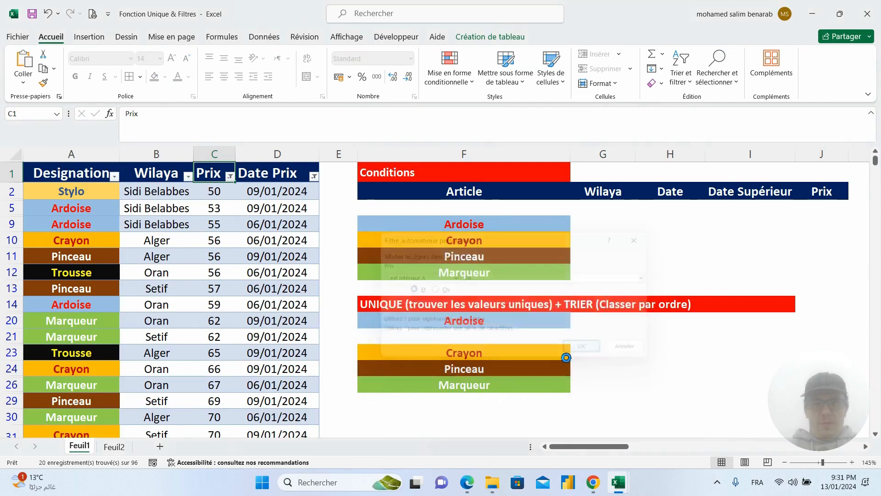
{"action": "scroll", "coordinate": [211, 184], "scroll_direction": "down", "scroll_amount": 1}
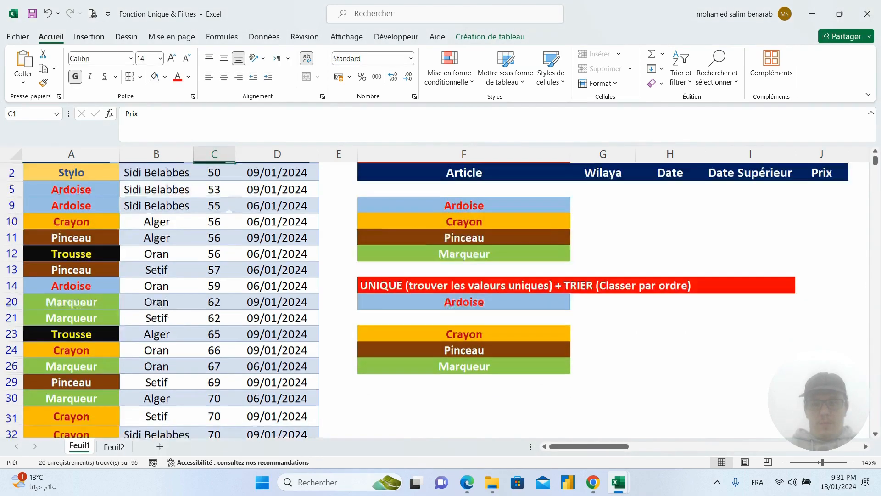
{"action": "scroll", "coordinate": [200, 193], "scroll_direction": "up", "scroll_amount": 1}
- Filter the Wilaya column of Tableau1 to keep only Alger
{"action": "left_click", "coordinate": [188, 176]}
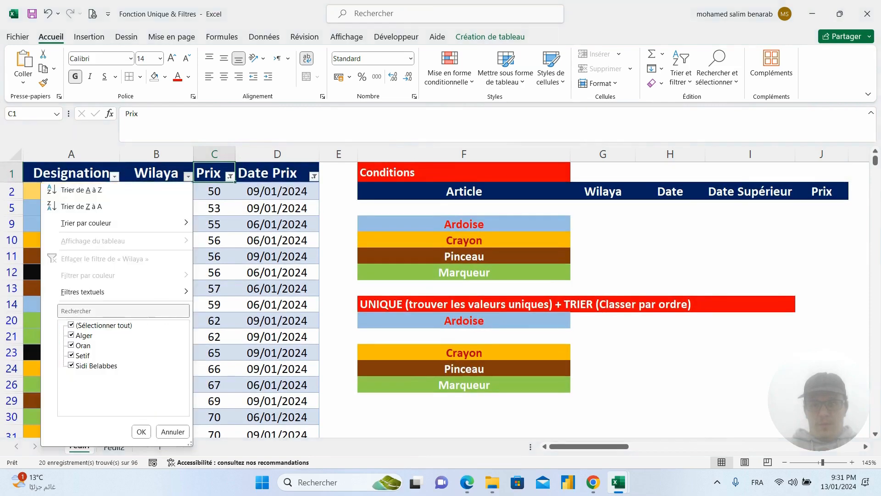
{"action": "left_click", "coordinate": [106, 326]}
{"action": "left_click", "coordinate": [87, 335]}
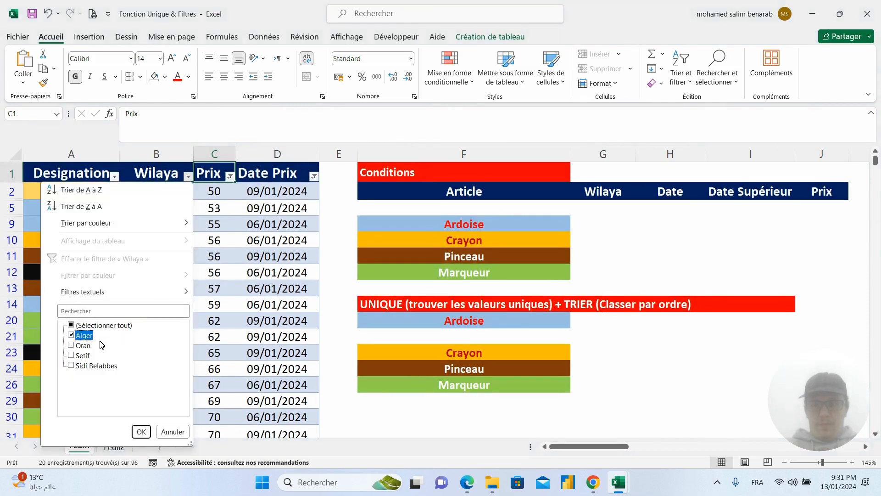
{"action": "left_click", "coordinate": [141, 431]}
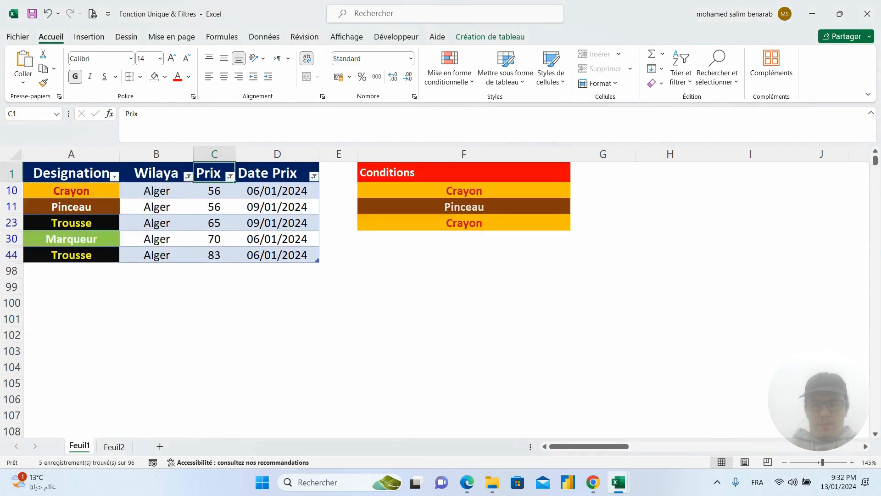
- Check the designations left in the Designation filter list, and remove all filters from Tableau1
{"action": "left_click", "coordinate": [115, 176]}
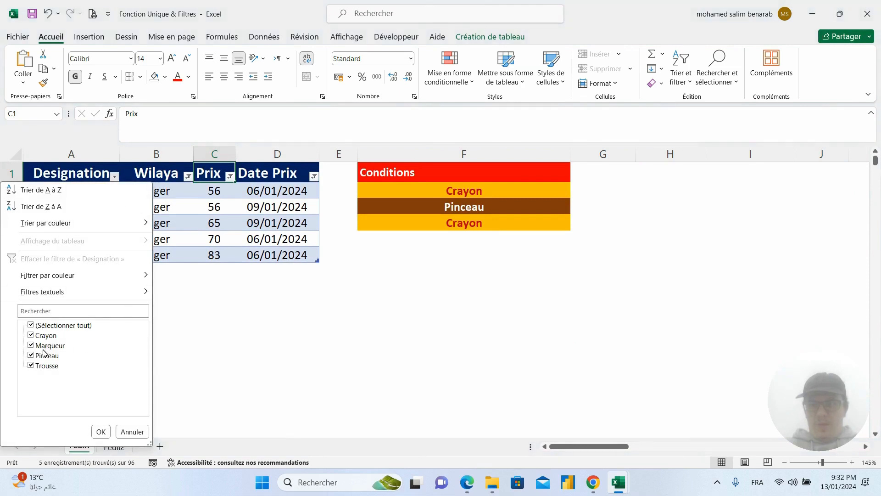
{"action": "left_click", "coordinate": [101, 431]}
{"action": "left_click", "coordinate": [168, 173]}
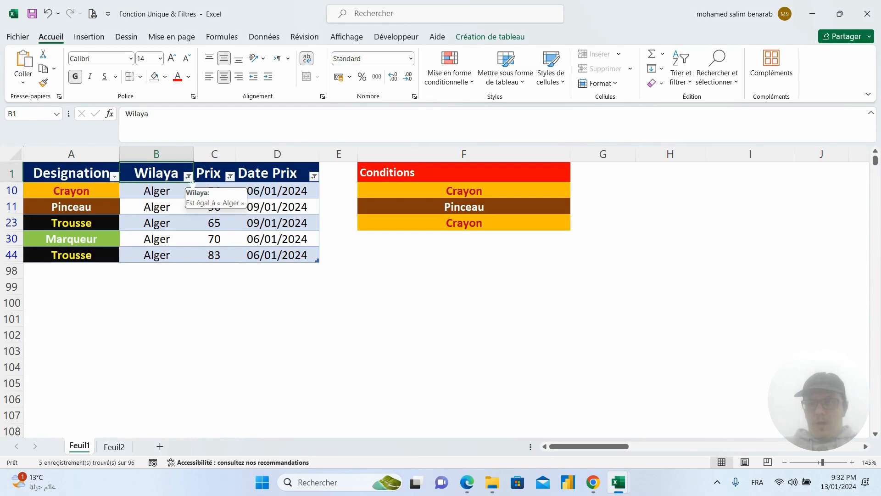
{"action": "key", "text": "ctrl+shift+l"}
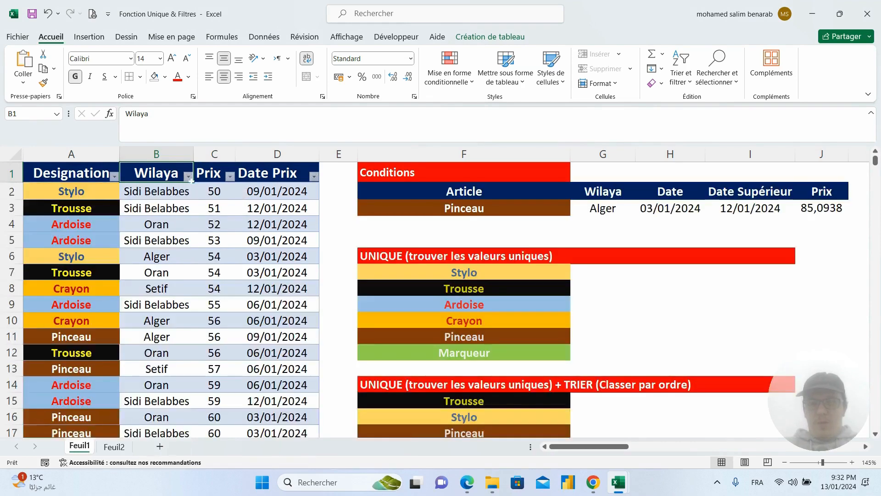
- Compare the UNIQUE + FILTRE list in F23:F26 with the other unique lists and the conditions, and locate the LIGNES section's empty cell F29
{"action": "scroll", "coordinate": [540, 379], "scroll_direction": "down", "scroll_amount": 4}
{"action": "scroll", "coordinate": [540, 378], "scroll_direction": "down", "scroll_amount": 3}
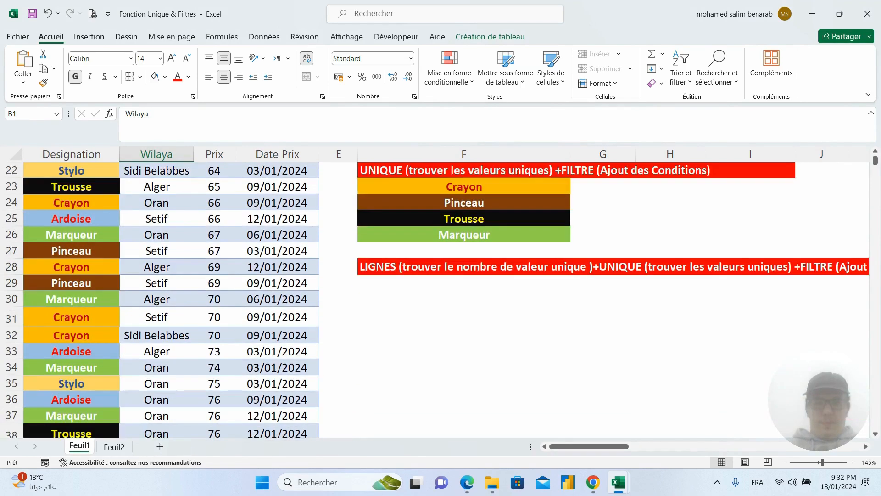
{"action": "scroll", "coordinate": [485, 232], "scroll_direction": "up", "scroll_amount": 4}
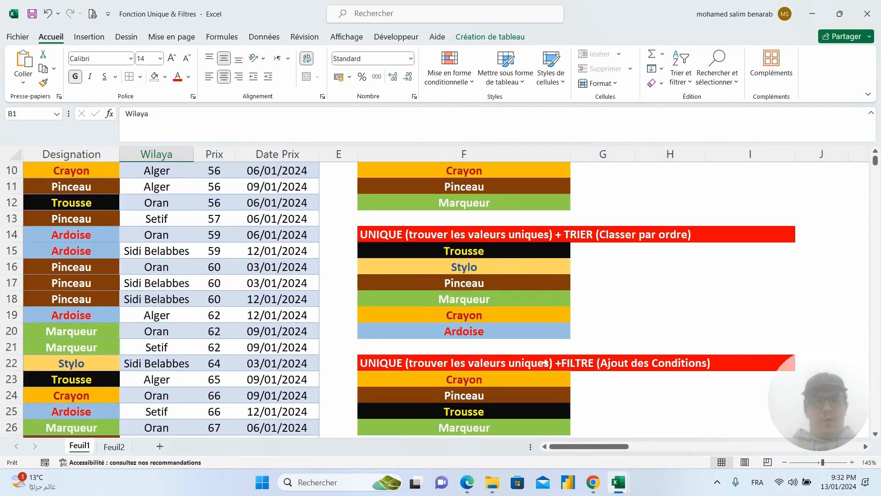
{"action": "scroll", "coordinate": [484, 303], "scroll_direction": "down", "scroll_amount": 2}
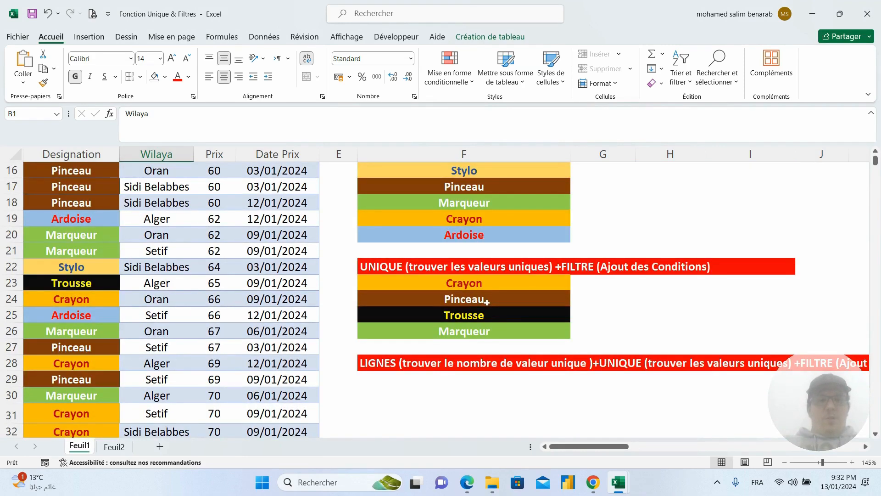
{"action": "scroll", "coordinate": [488, 307], "scroll_direction": "up", "scroll_amount": 5}
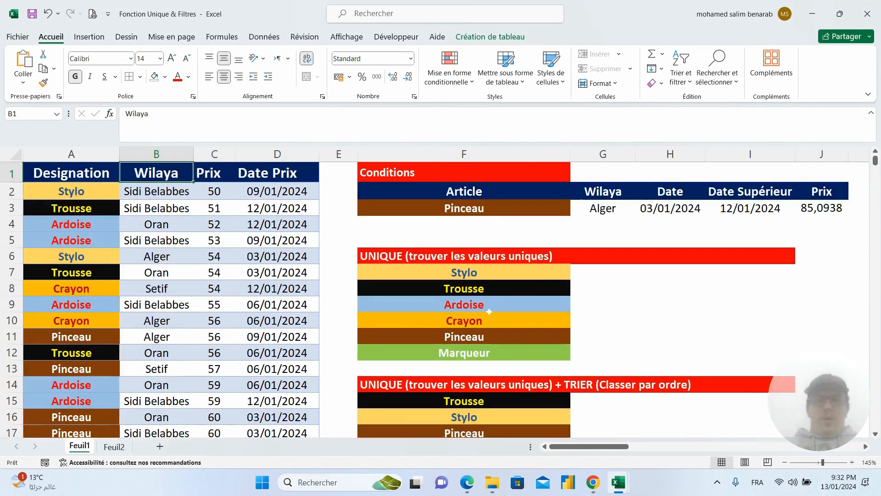
{"action": "scroll", "coordinate": [489, 312], "scroll_direction": "down", "scroll_amount": 6}
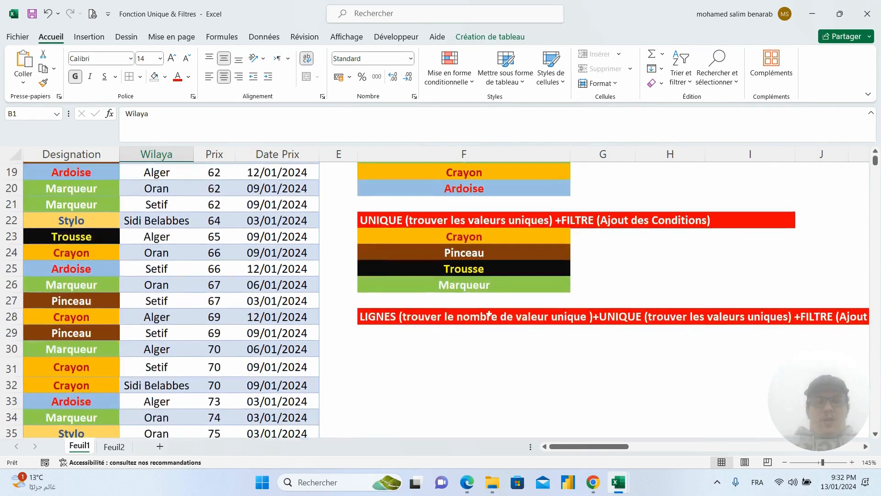
{"action": "left_click", "coordinate": [464, 347]}
{"action": "left_click", "coordinate": [464, 331]}
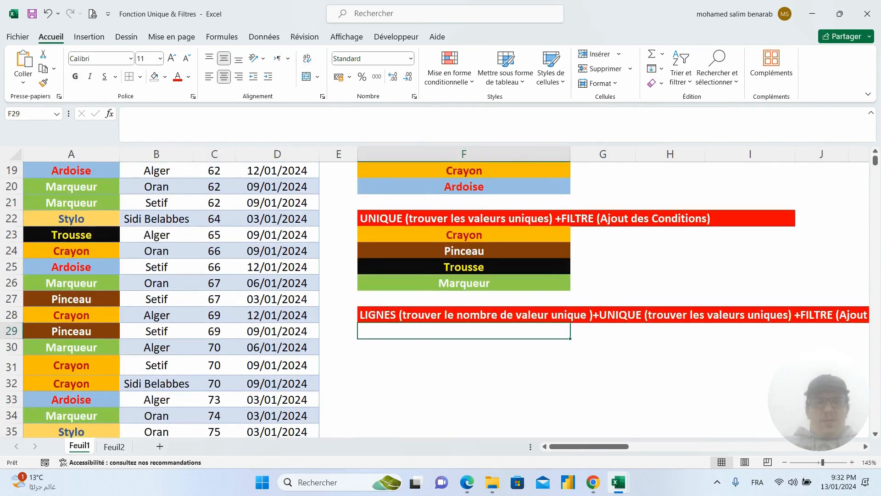
{"action": "left_click_drag", "start_coordinate": [484, 235], "coordinate": [487, 283]}
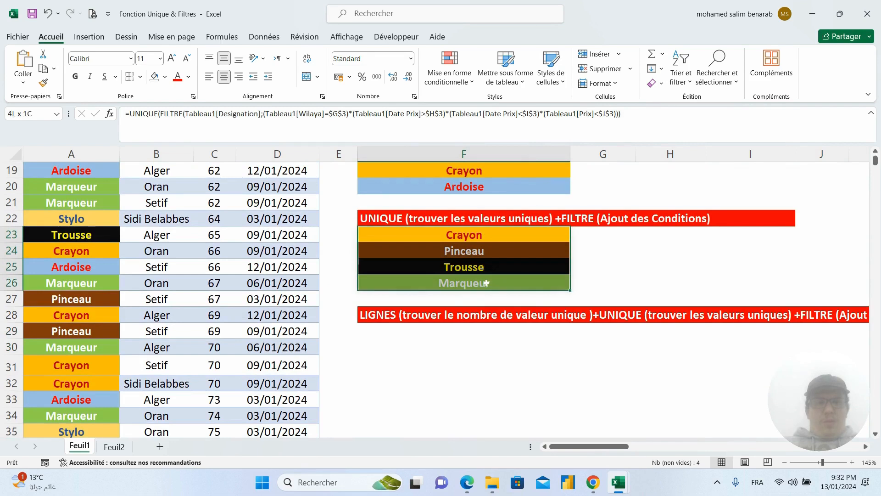
{"action": "left_click", "coordinate": [495, 240]}
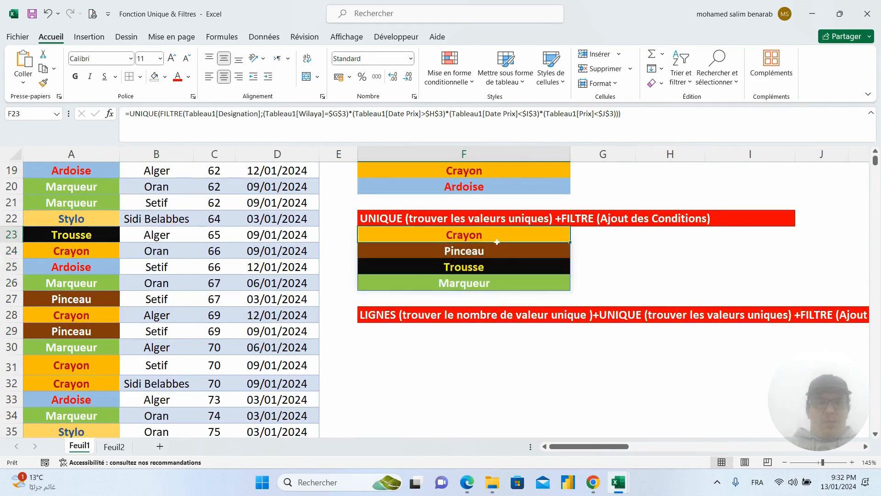
{"action": "left_click", "coordinate": [491, 328]}
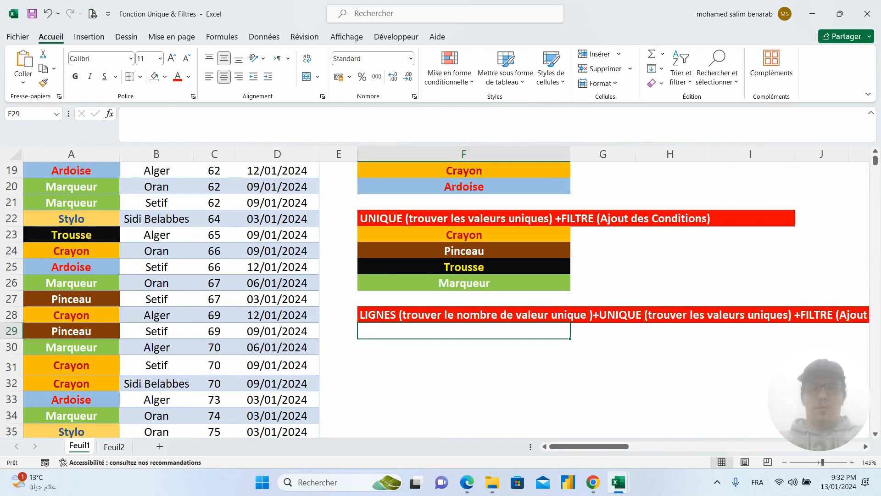
- Copy the UNIQUE(FILTRE(...)) formula text from F23 into cell F29 under the LIGNES heading
{"action": "left_click", "coordinate": [510, 235]}
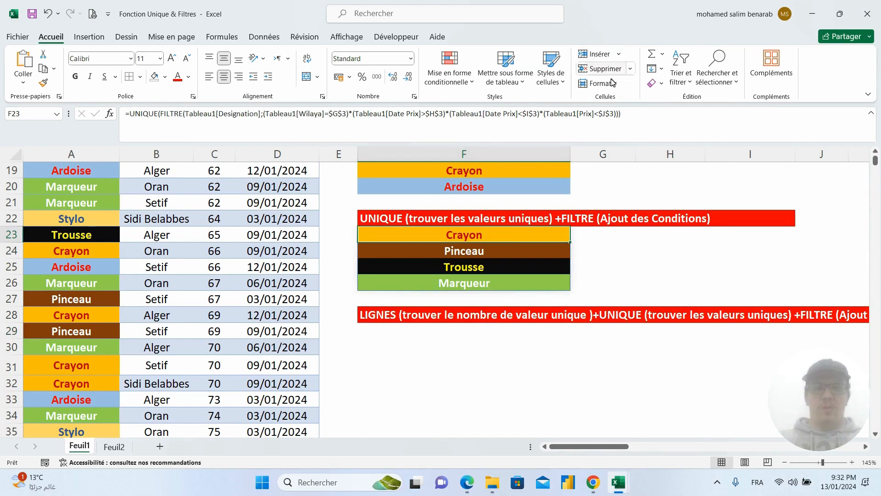
{"action": "left_click_drag", "start_coordinate": [621, 113], "coordinate": [370, 113]}
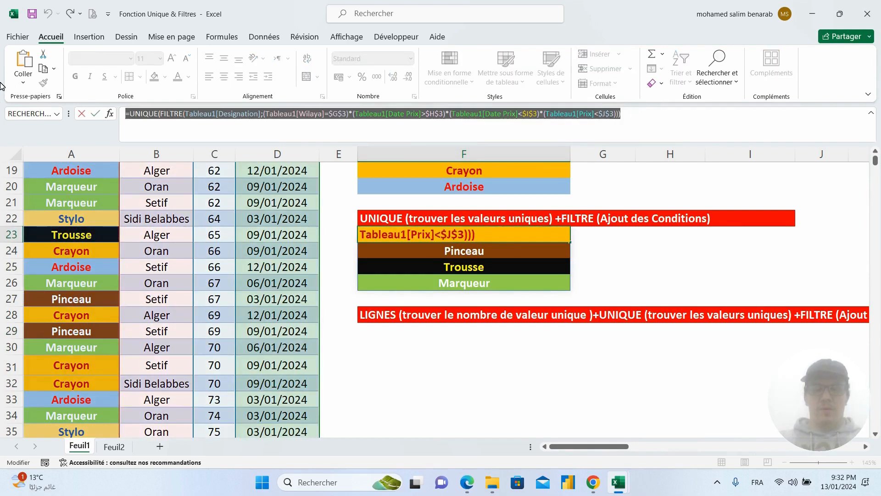
{"action": "key", "text": "Return"}
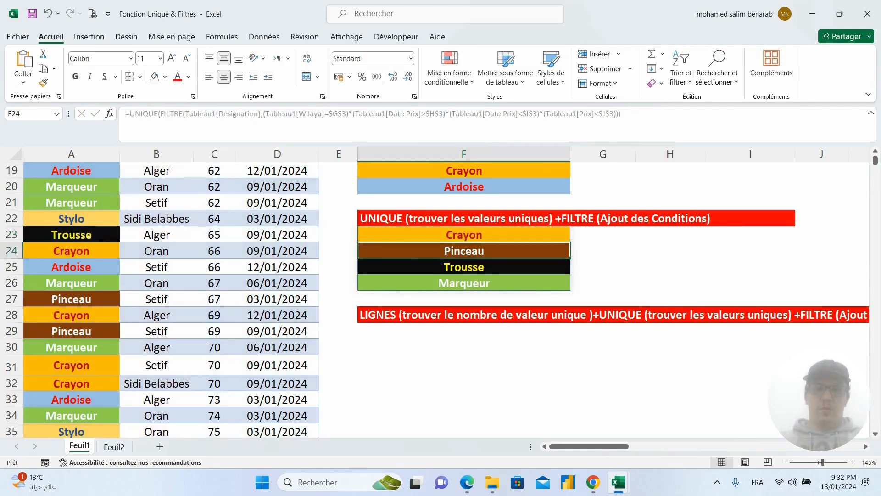
{"action": "double_click", "coordinate": [464, 331]}
{"action": "type", "text": "=UNIQUE(FILTRE(Tableau1[Designation];(Tableau1[Wilaya]=$G$3)*(Tableau1[Date Prix]>$H$3)*(Tableau1[Date Prix]<$I$3)*(Tableau1[Prix]<$J$3)))"}
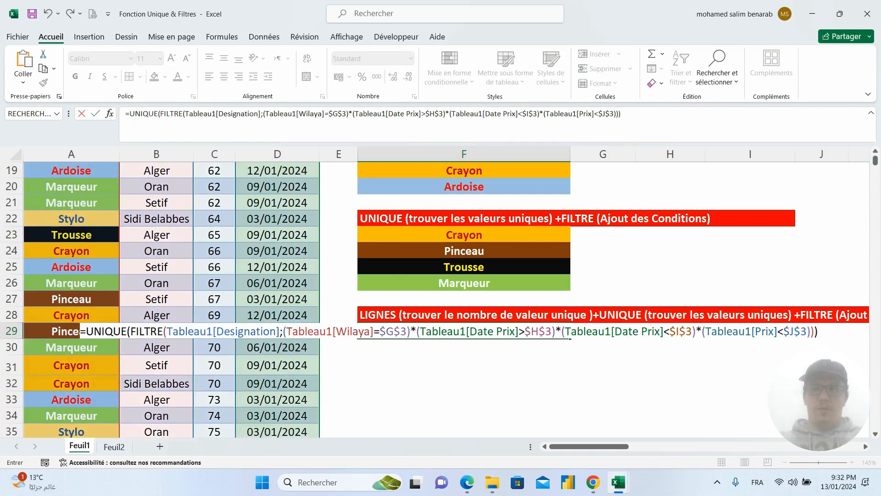
- Wrap the UNIQUE(FILTRE(...)) formula in F29 with the LIGNES function and enter it to count the unique values
{"action": "left_click", "coordinate": [85, 330]}
{"action": "type", "text": "ligne"}
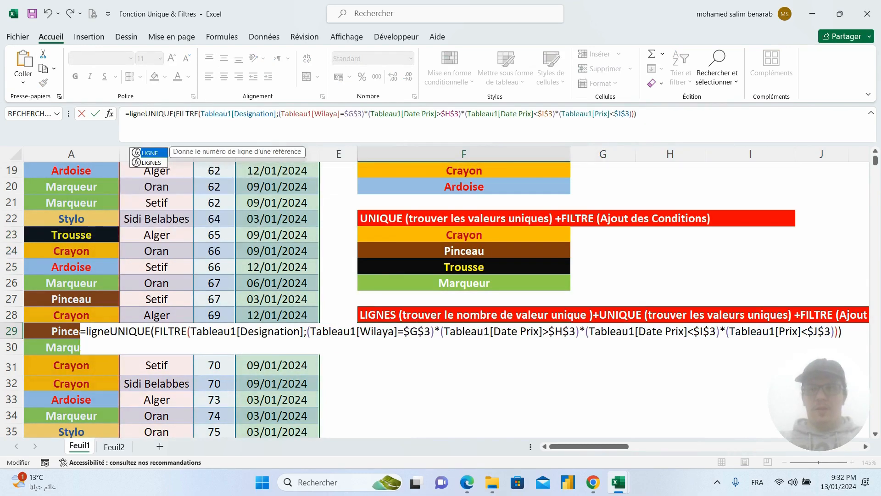
{"action": "key", "text": "Tab"}
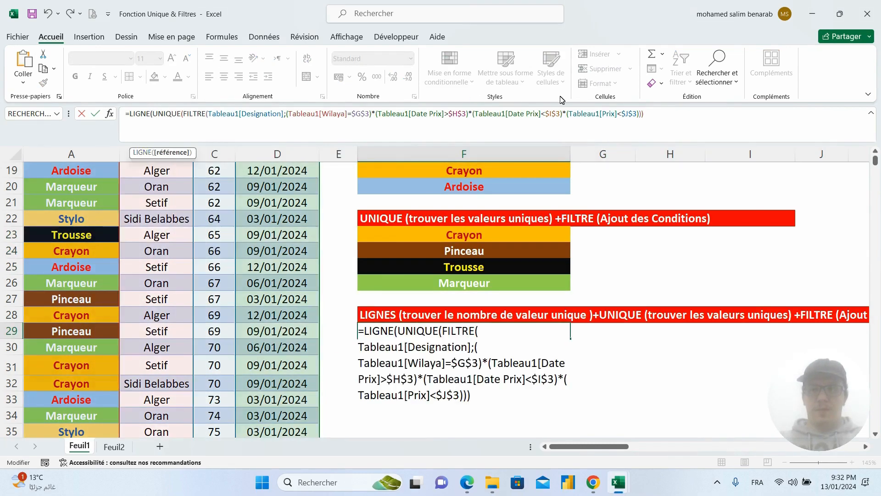
{"action": "type", "text": "s"}
{"action": "key", "text": "BackSpace"}
{"action": "key", "text": "BackSpace"}
{"action": "type", "text": "s"}
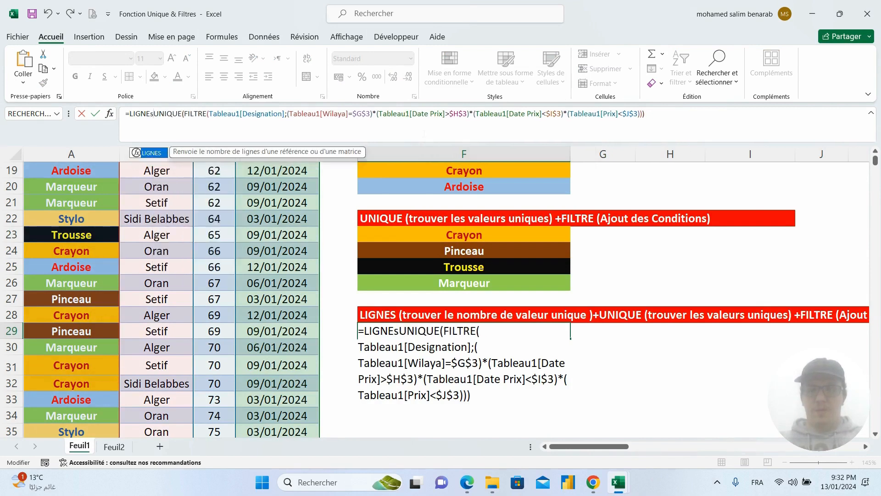
{"action": "type", "text": "("}
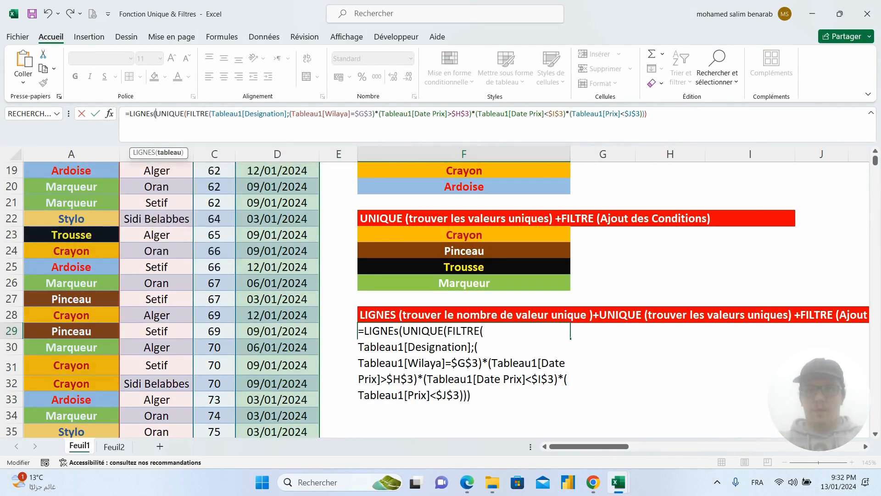
{"action": "key", "text": "Return"}
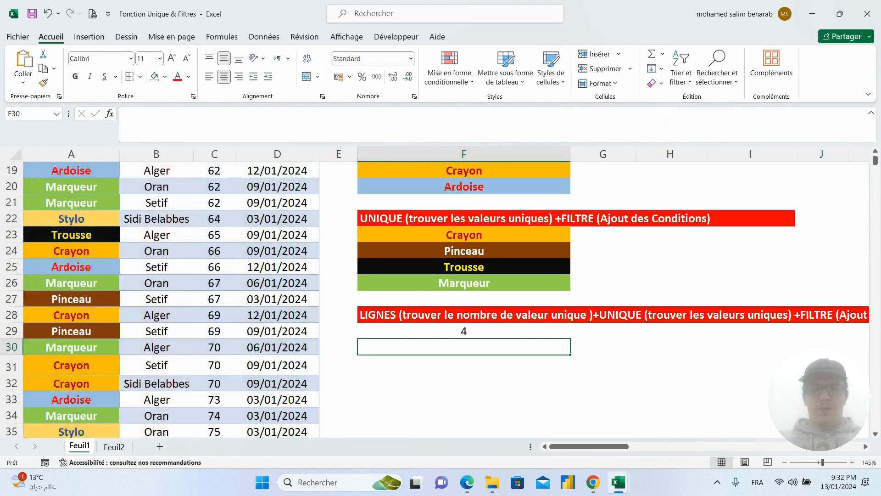
- Set the Wilaya condition in G3 to Oran and check the LIGNES formula cell F29 against the unique list above it
{"action": "scroll", "coordinate": [443, 325], "scroll_direction": "up", "scroll_amount": 2}
{"action": "left_click", "coordinate": [536, 342]}
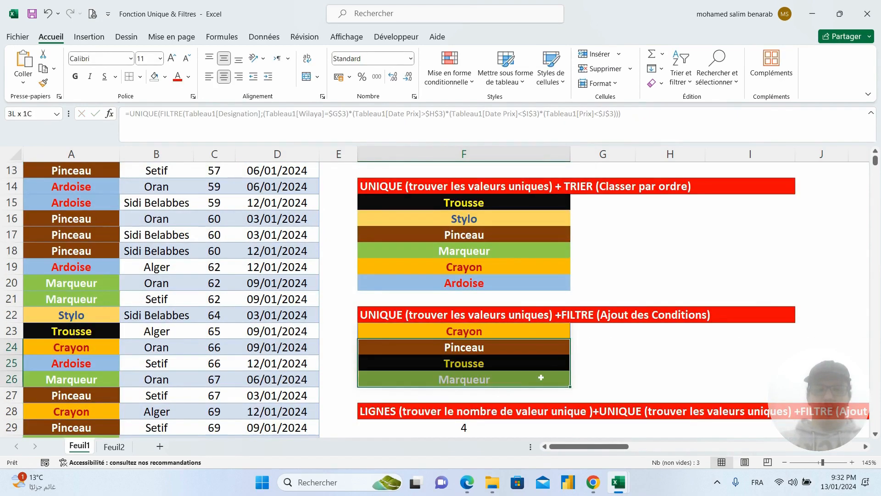
{"action": "scroll", "coordinate": [535, 374], "scroll_direction": "up", "scroll_amount": 4}
{"action": "scroll", "coordinate": [536, 374], "scroll_direction": "down", "scroll_amount": 4}
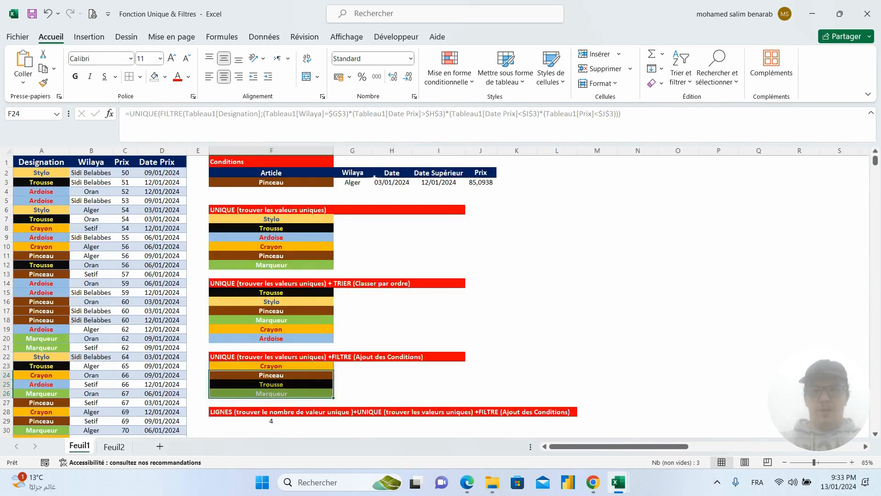
{"action": "left_click", "coordinate": [353, 182]}
{"action": "left_click", "coordinate": [376, 182]}
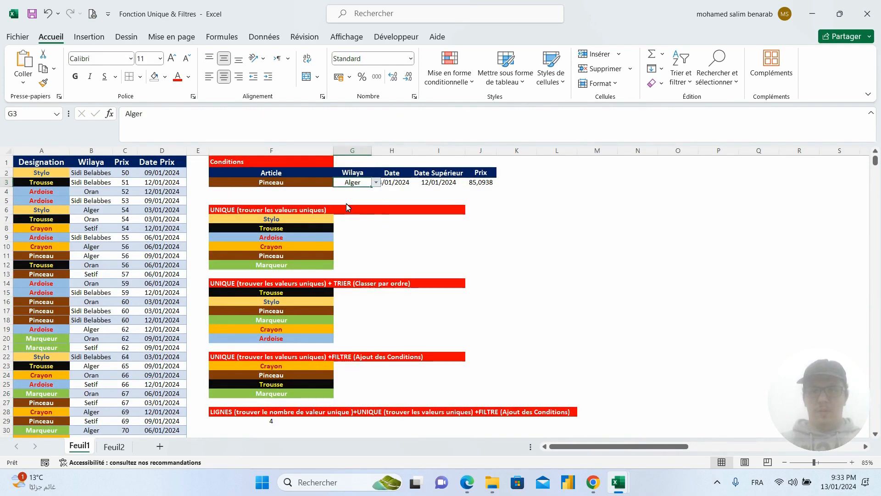
{"action": "left_click", "coordinate": [347, 203]}
{"action": "left_click", "coordinate": [271, 421]}
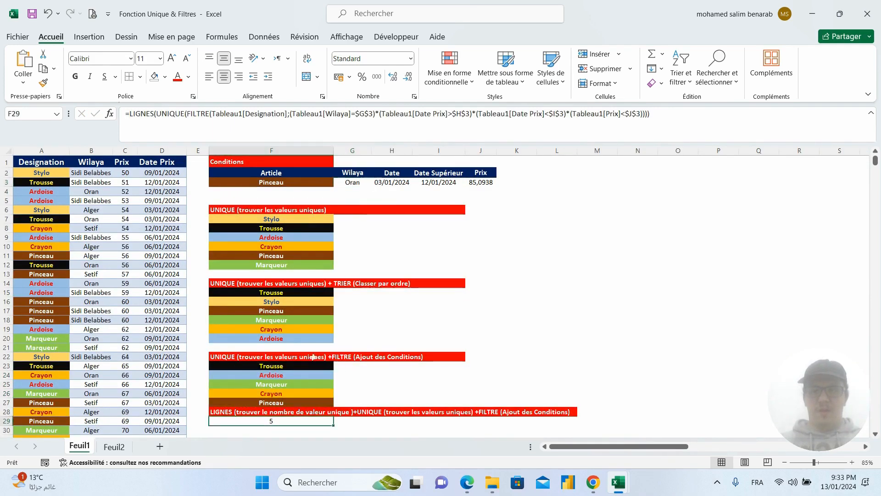
- Set the Wilaya condition in G3 to Sidi Belabbes and check the updated unique list and count
{"action": "left_click", "coordinate": [361, 184]}
{"action": "left_click", "coordinate": [376, 183]}
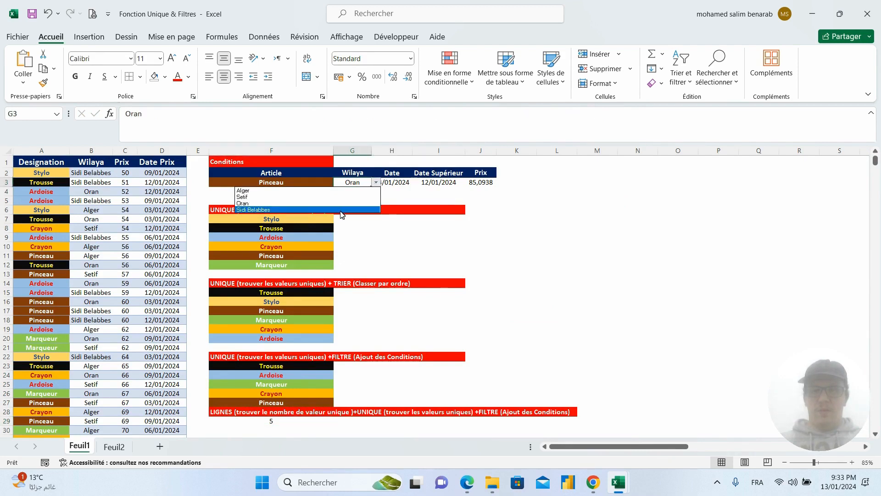
{"action": "left_click", "coordinate": [341, 213]}
{"action": "left_click", "coordinate": [282, 430]}
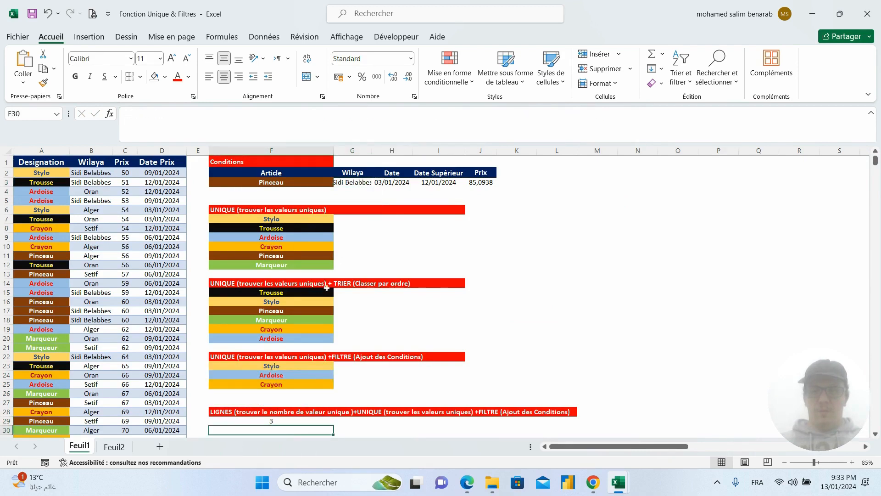
- Set the Wilaya condition in G3 to Setif and check the count formula in F29
{"action": "left_click", "coordinate": [369, 174]}
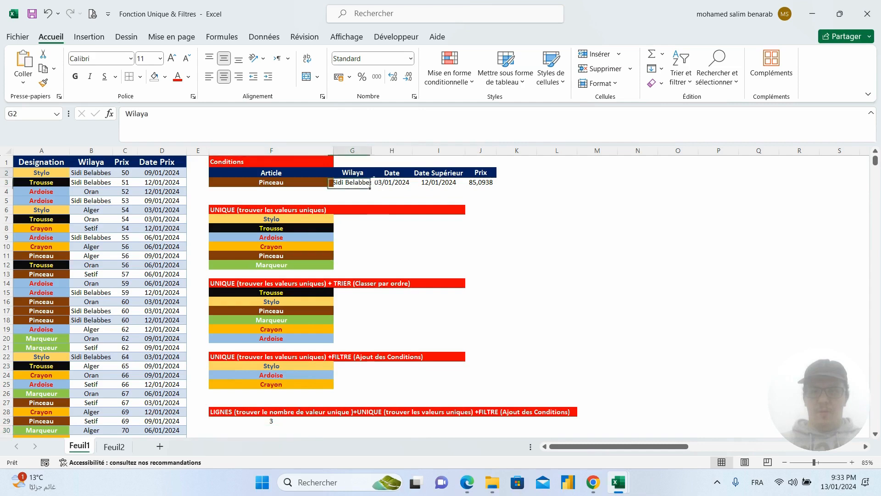
{"action": "left_click", "coordinate": [369, 183]}
{"action": "left_click", "coordinate": [376, 182]}
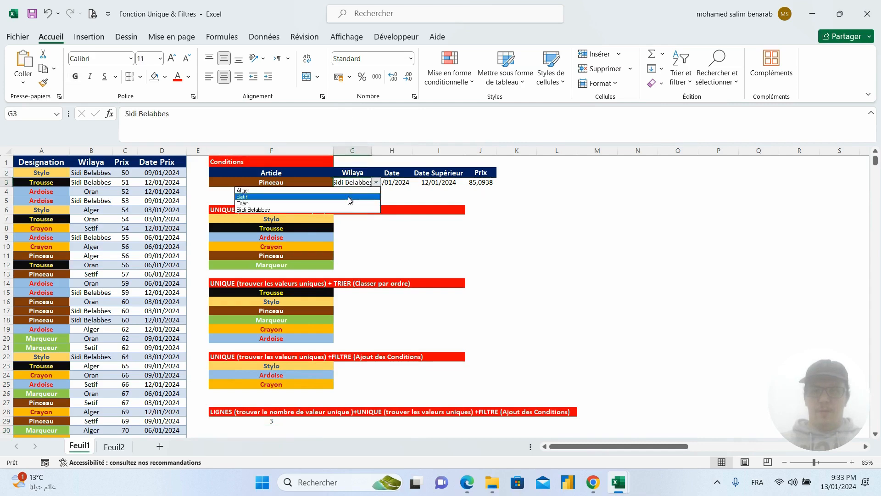
{"action": "left_click", "coordinate": [350, 197]}
{"action": "left_click", "coordinate": [291, 420]}
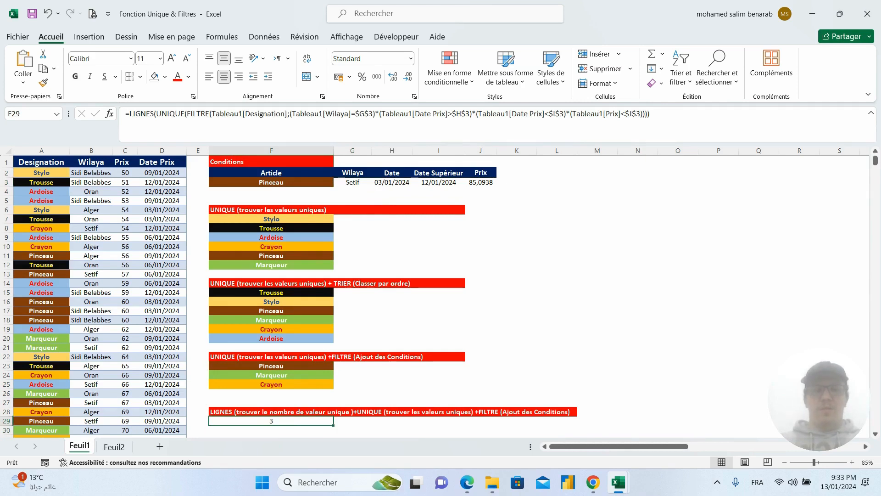
- Move the black formula summary text box so it spans columns P to AI near the sheet's upper rows, and deselect it
{"action": "left_click_drag", "start_coordinate": [673, 451], "coordinate": [772, 441]}
{"action": "left_click", "coordinate": [778, 247]}
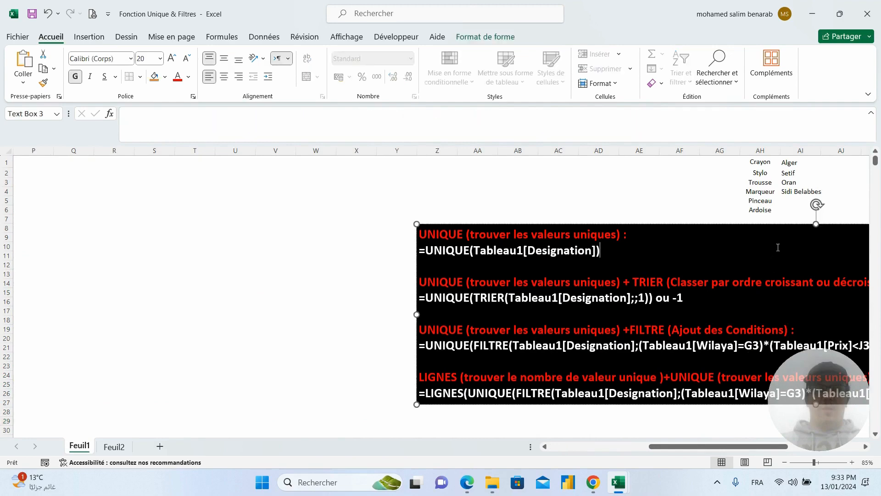
{"action": "left_click_drag", "start_coordinate": [768, 226], "coordinate": [391, 173]}
{"action": "left_click", "coordinate": [822, 289]}
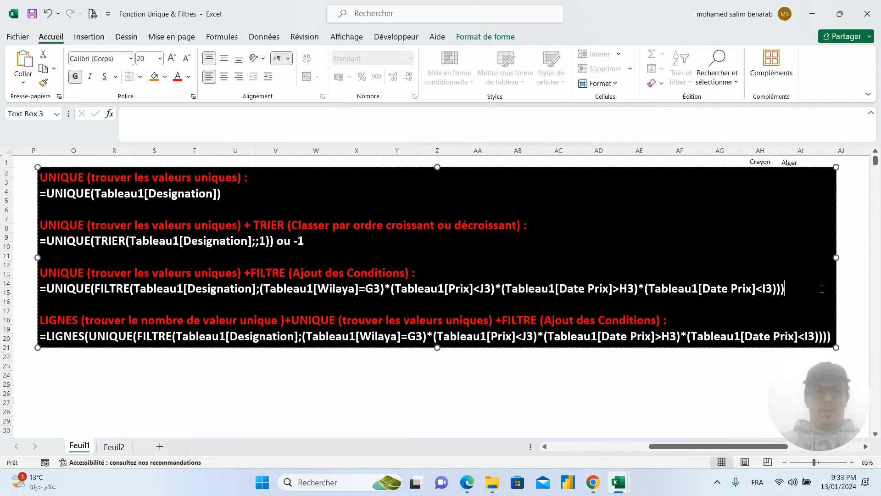
{"action": "key", "text": "Up"}
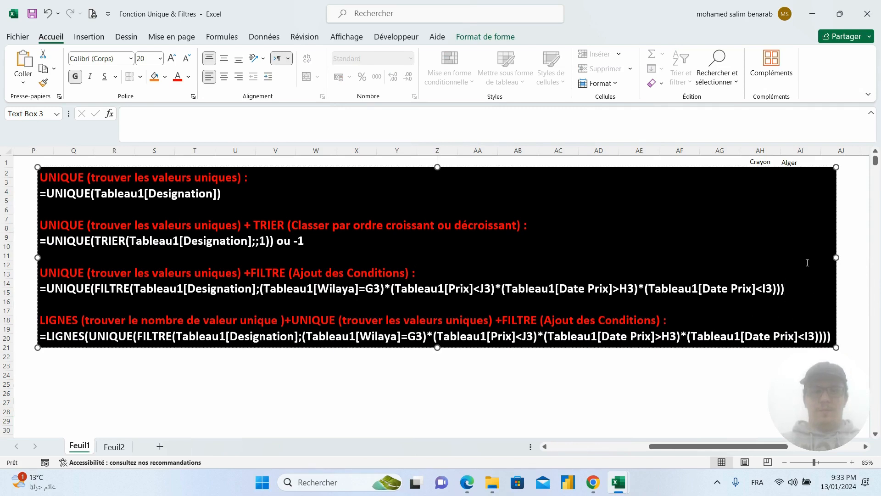
{"action": "left_click_drag", "start_coordinate": [753, 348], "coordinate": [747, 352]}
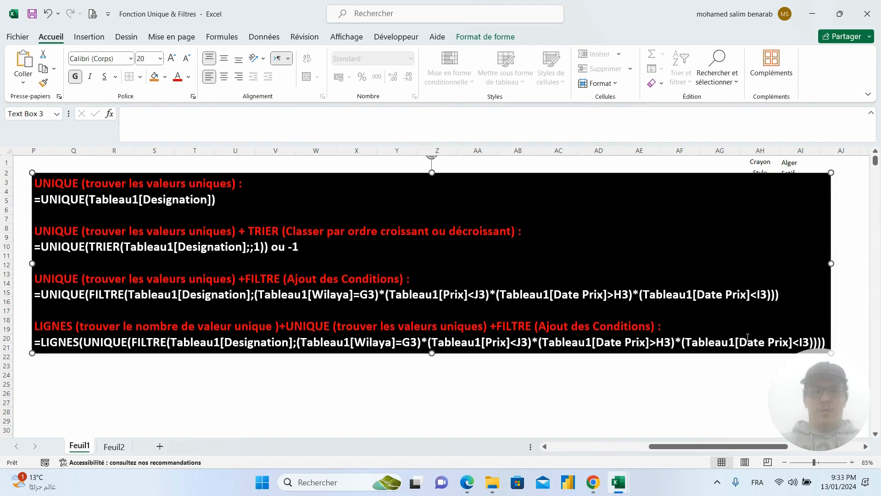
{"action": "left_click", "coordinate": [437, 411]}
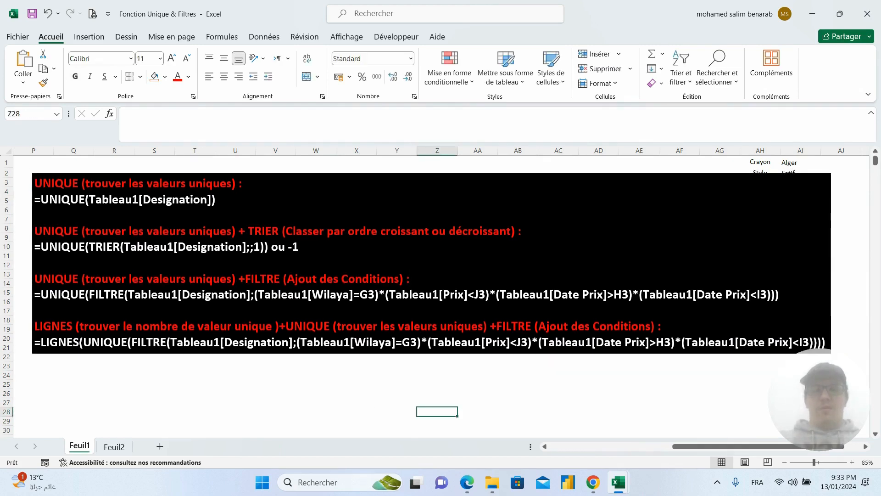